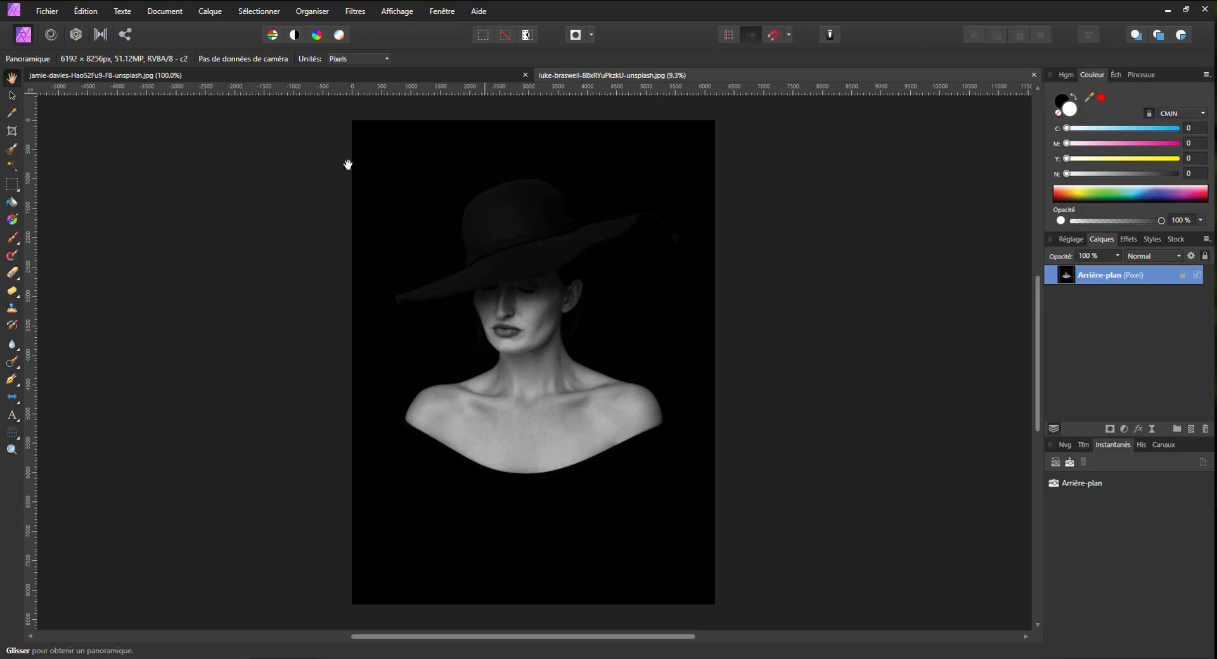
# - Cut the entire aerial city photo from its document and paste it as a new layer in the portrait document
pyautogui.click(368, 81)
pyautogui.click(640, 71)
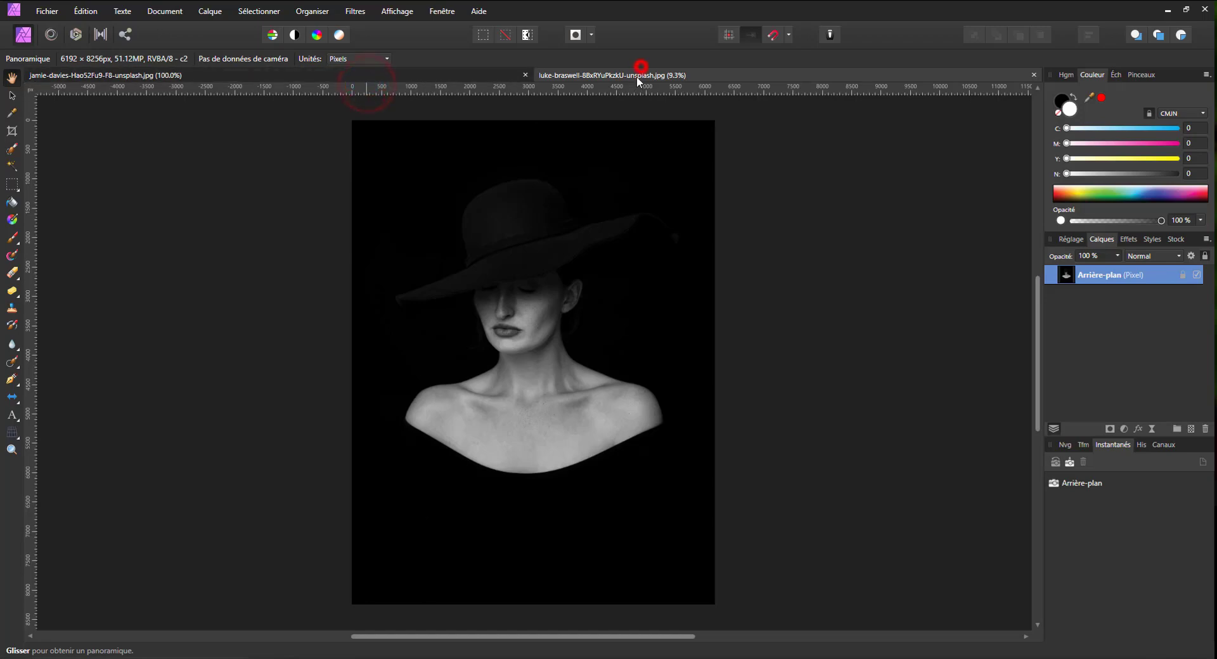
pyautogui.click(439, 74)
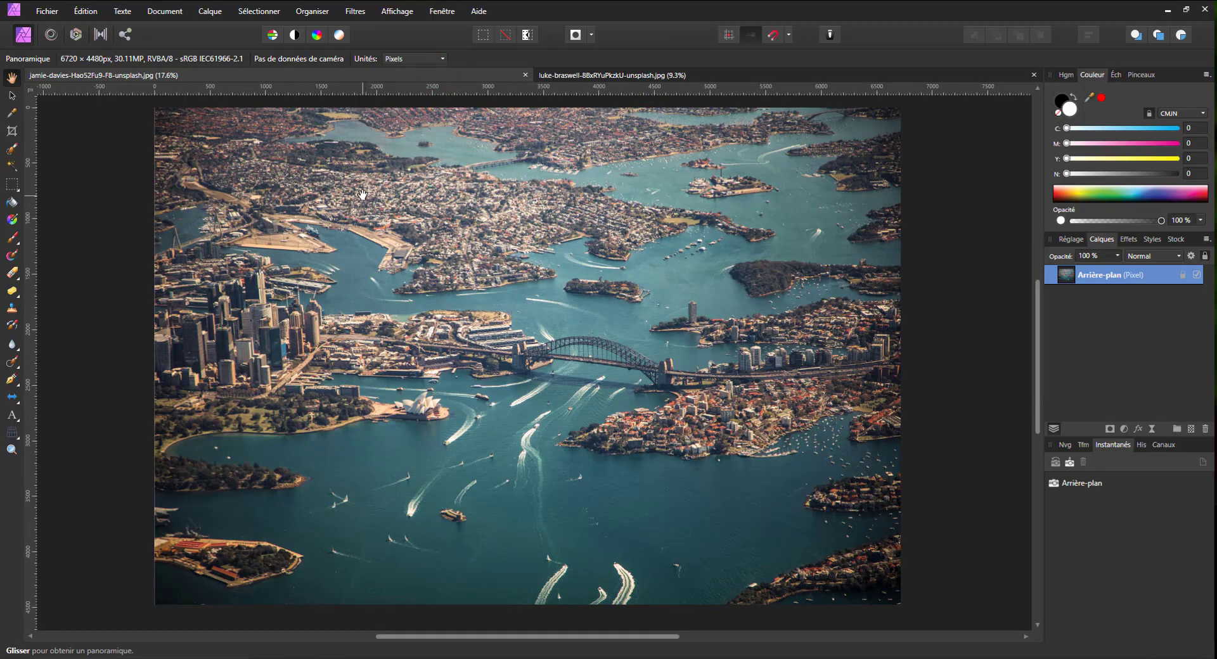
pyautogui.hotkey('ctrl', 'a')
pyautogui.hotkey('ctrl', 'x')
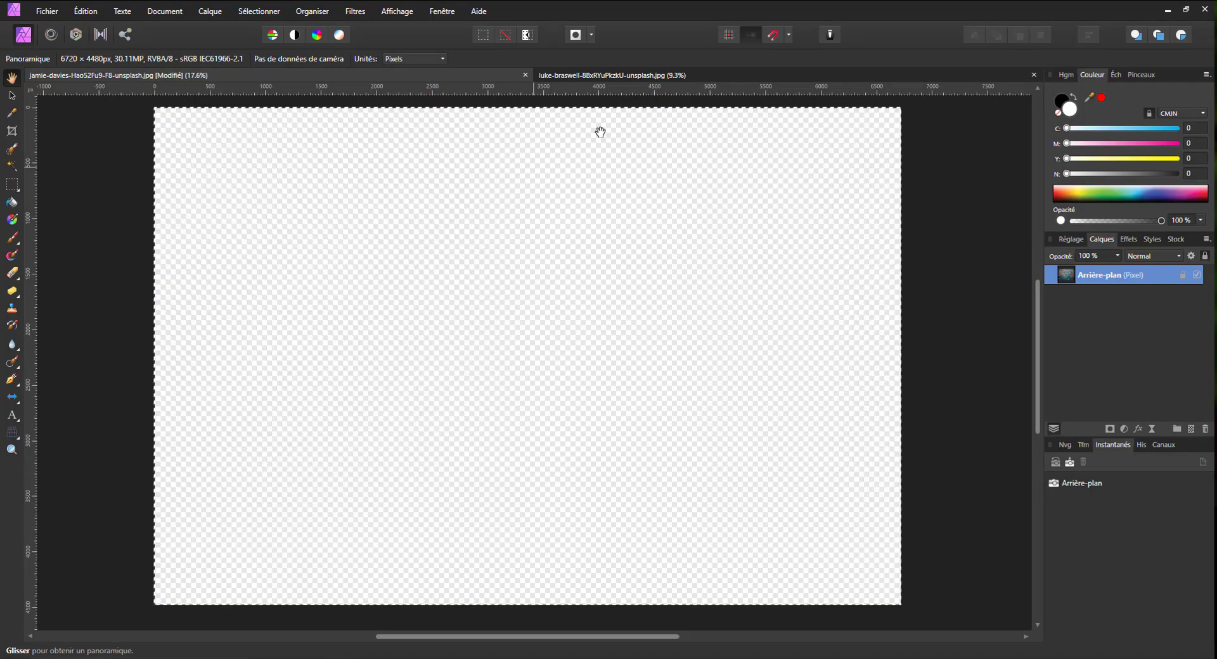
pyautogui.click(648, 75)
pyautogui.hotkey('ctrl', 'v')
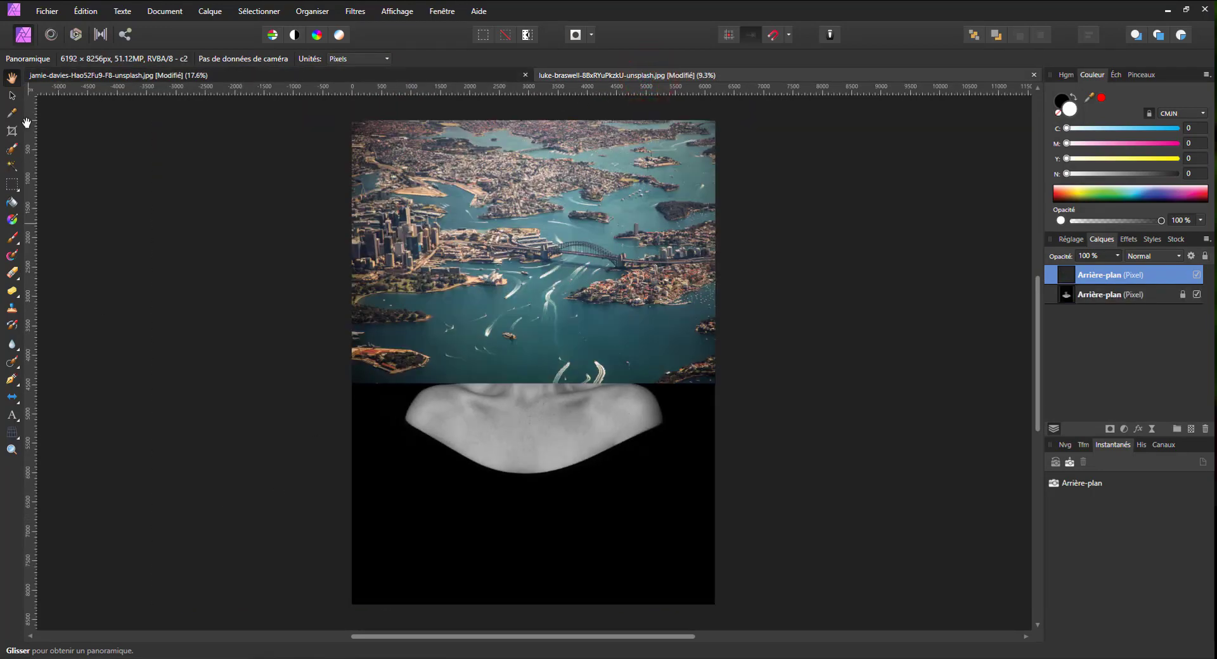
# - Move the city layer down over the woman's face and shoulders and set its blend mode to Superposition
pyautogui.click(12, 94)
pyautogui.moveTo(549, 266); pyautogui.dragTo(549, 384)
pyautogui.click(1150, 257)
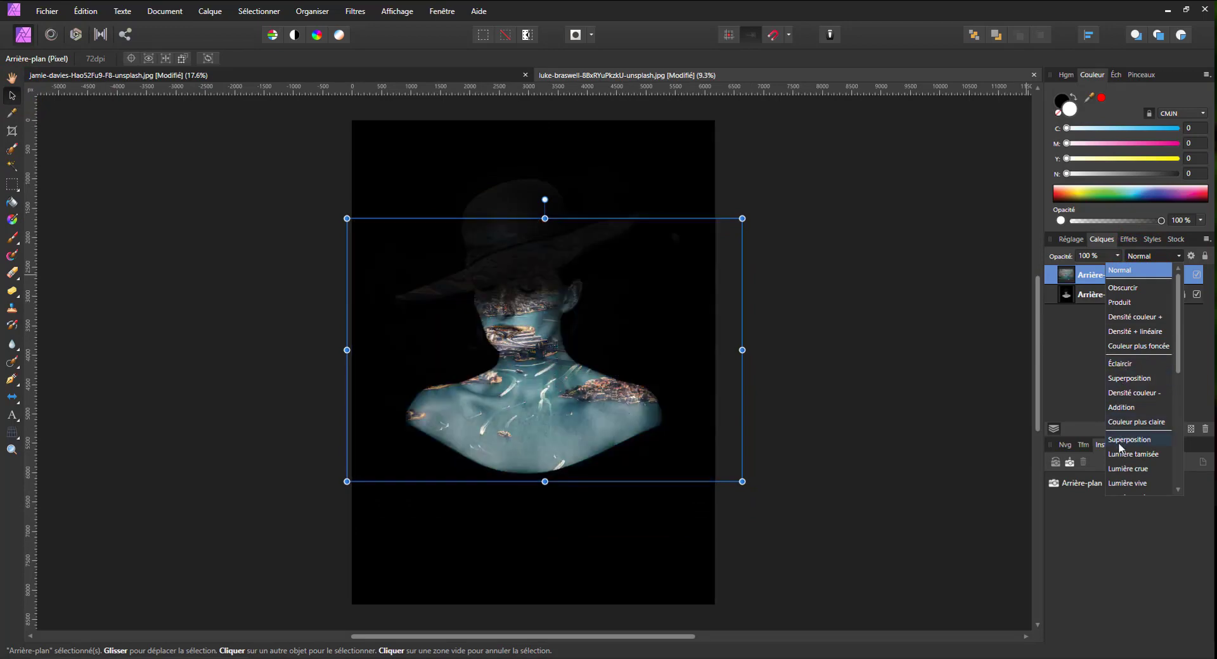
pyautogui.click(1134, 441)
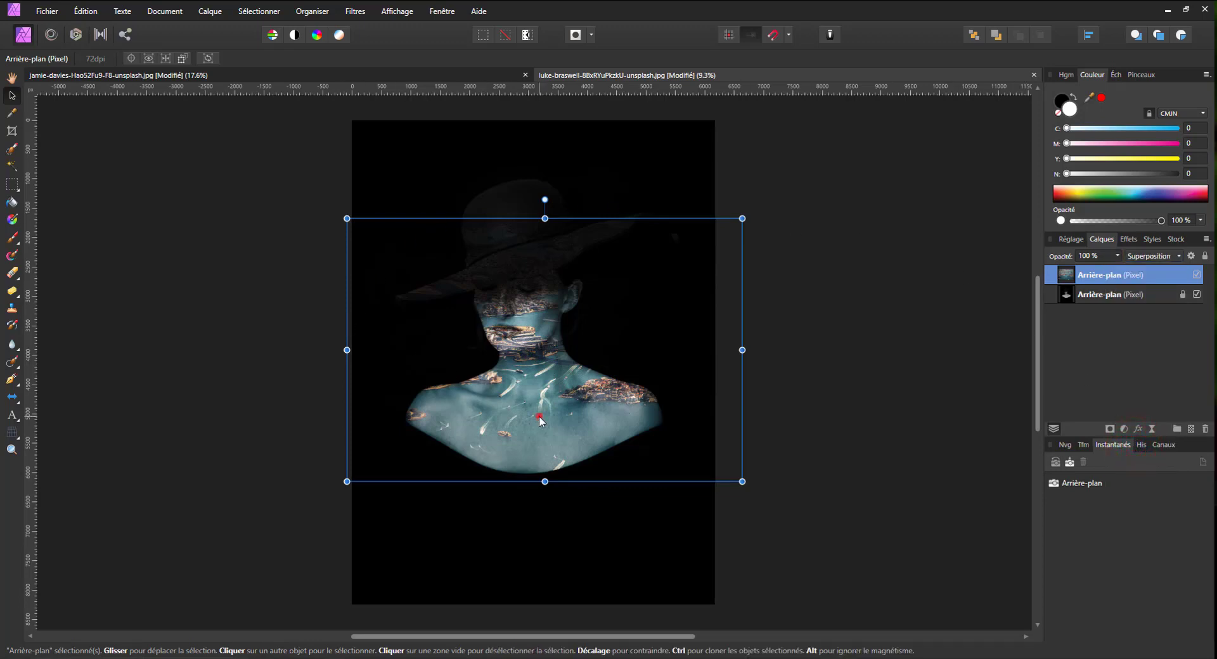
# - Fine-tune the city layer's position by shifting it slightly lower over the bust
pyautogui.moveTo(539, 415)
pyautogui.mouseDown()
pyautogui.moveTo(539, 405)
pyautogui.moveTo(537, 415)
pyautogui.mouseUp()
pyautogui.scroll(1, 549, 383)
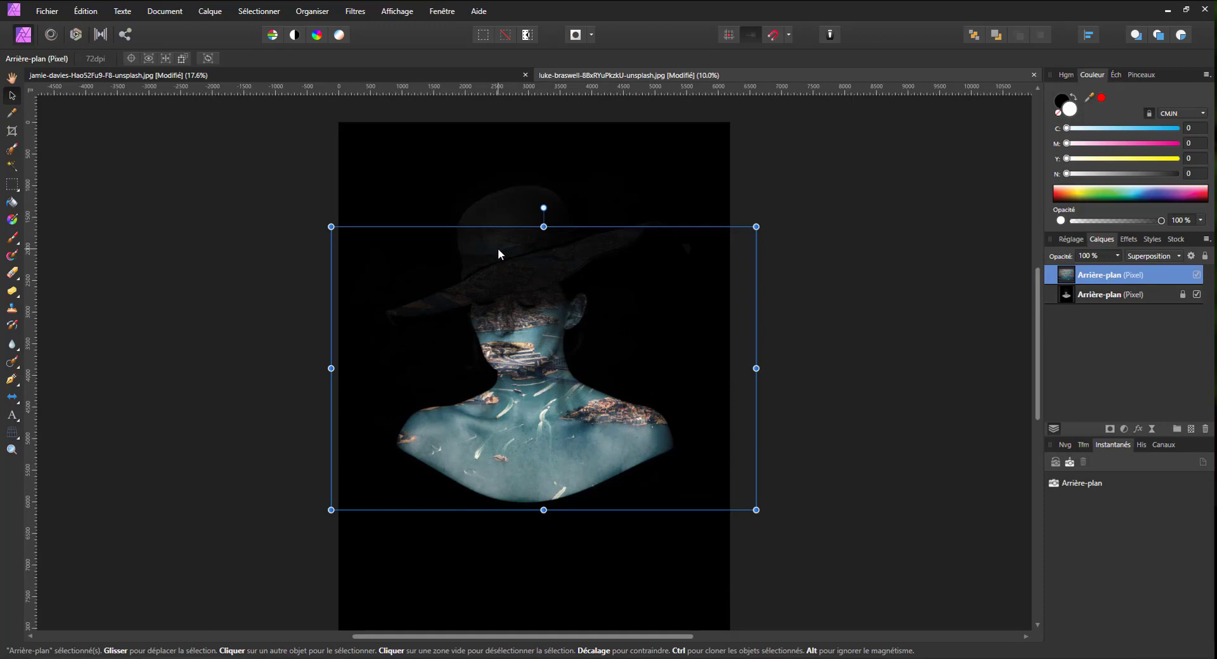
pyautogui.moveTo(539, 388); pyautogui.dragTo(539, 401)
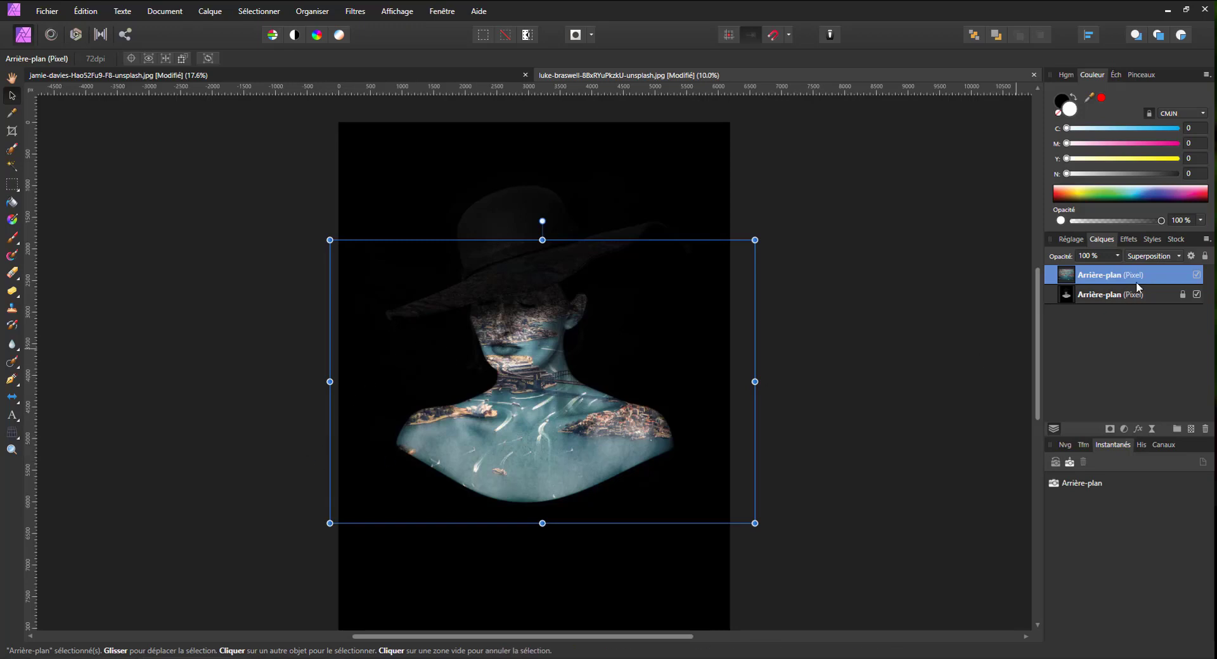
# - Hide the city layer and ready the Selection Brush on the portrait layer
pyautogui.click(1109, 295)
pyautogui.click(12, 148)
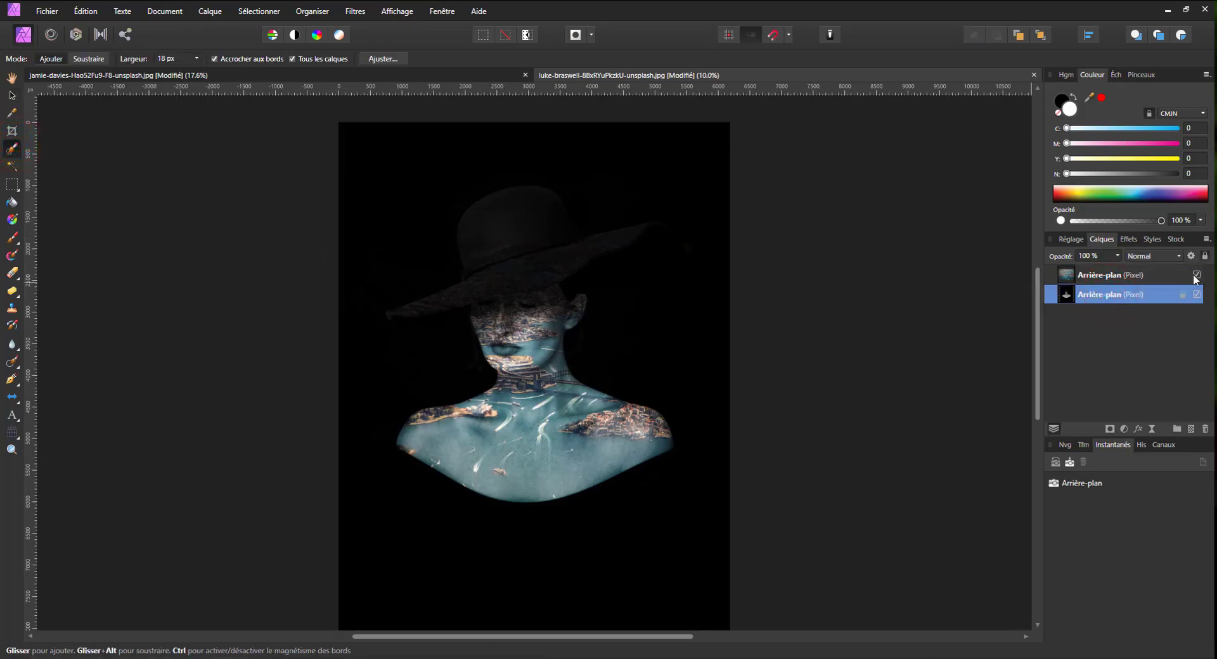
pyautogui.click(1196, 274)
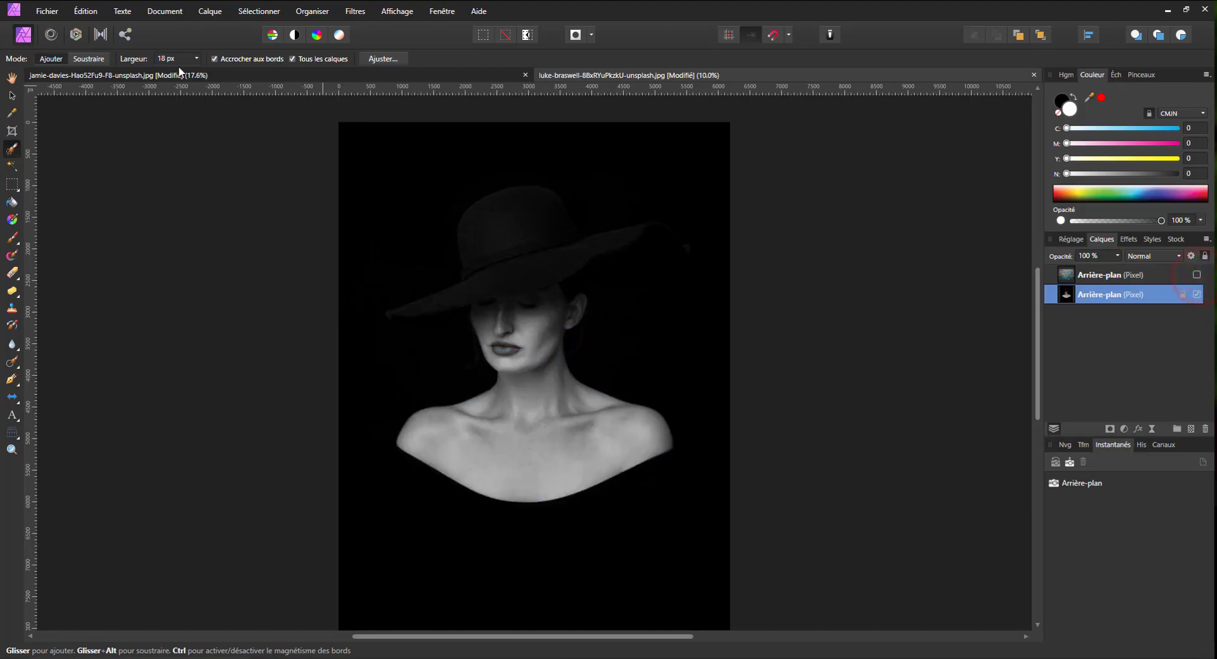
pyautogui.click(197, 58)
pyautogui.click(206, 71)
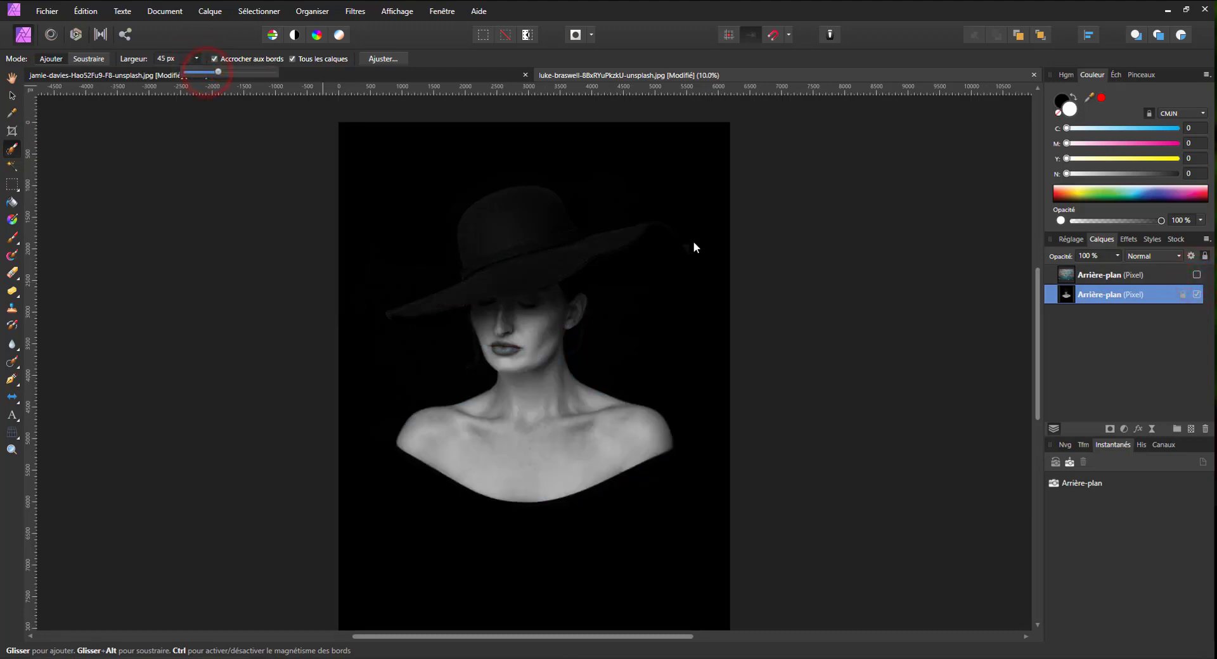
pyautogui.moveTo(688, 242); pyautogui.dragTo(646, 241)
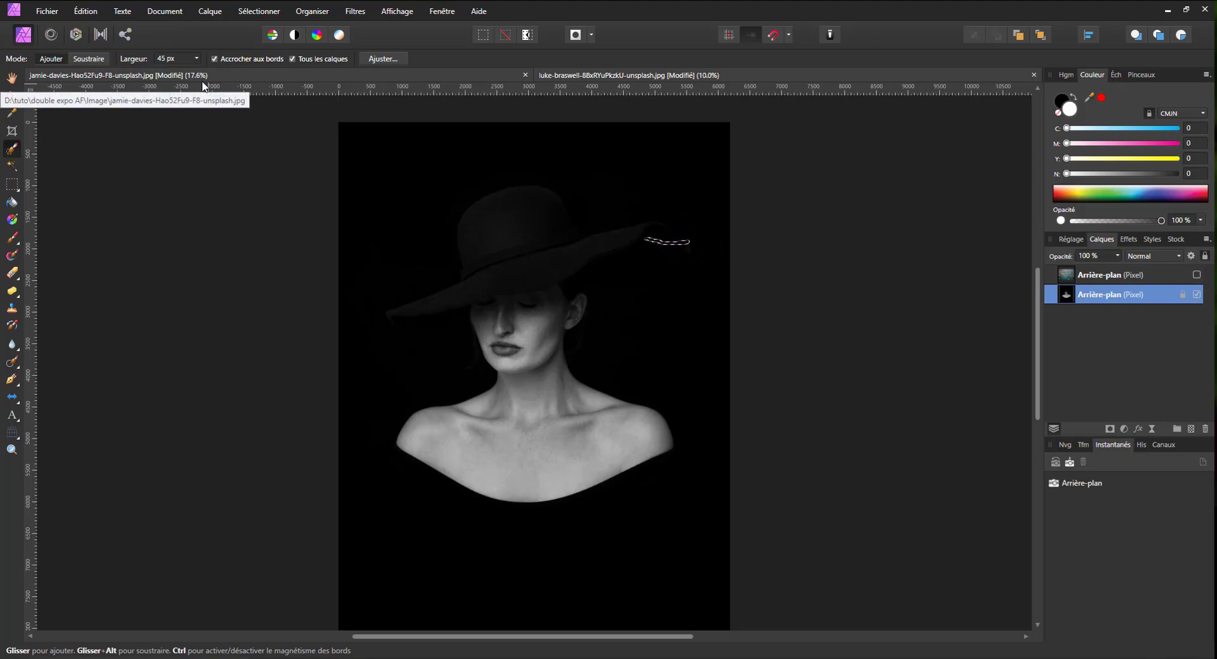
# - Select the woman's shoulders, neck, face, ear and the hair behind it with a 305 px Selection Brush
pyautogui.click(196, 59)
pyautogui.click(216, 71)
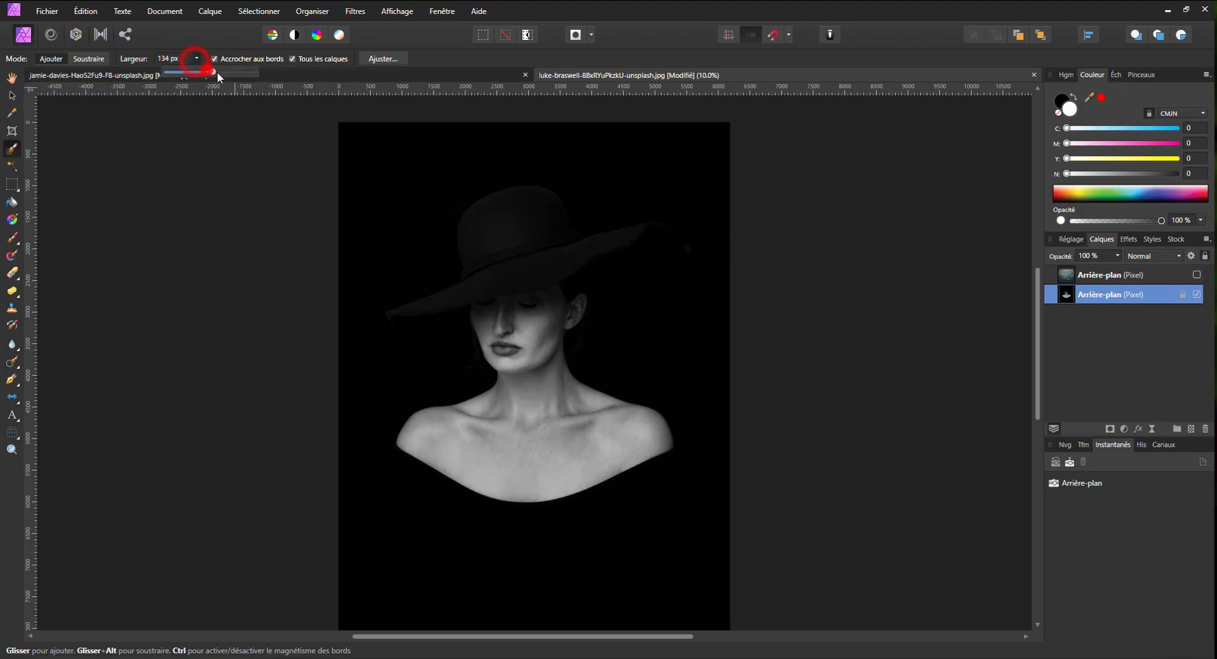
pyautogui.moveTo(414, 446)
pyautogui.mouseDown()
pyautogui.moveTo(527, 465)
pyautogui.moveTo(614, 462)
pyautogui.moveTo(642, 435)
pyautogui.moveTo(546, 395)
pyautogui.moveTo(540, 347)
pyautogui.moveTo(568, 308)
pyautogui.moveTo(495, 321)
pyautogui.moveTo(481, 309)
pyautogui.moveTo(450, 504)
pyautogui.moveTo(487, 392)
pyautogui.mouseUp()
pyautogui.moveTo(496, 348); pyautogui.dragTo(508, 339)
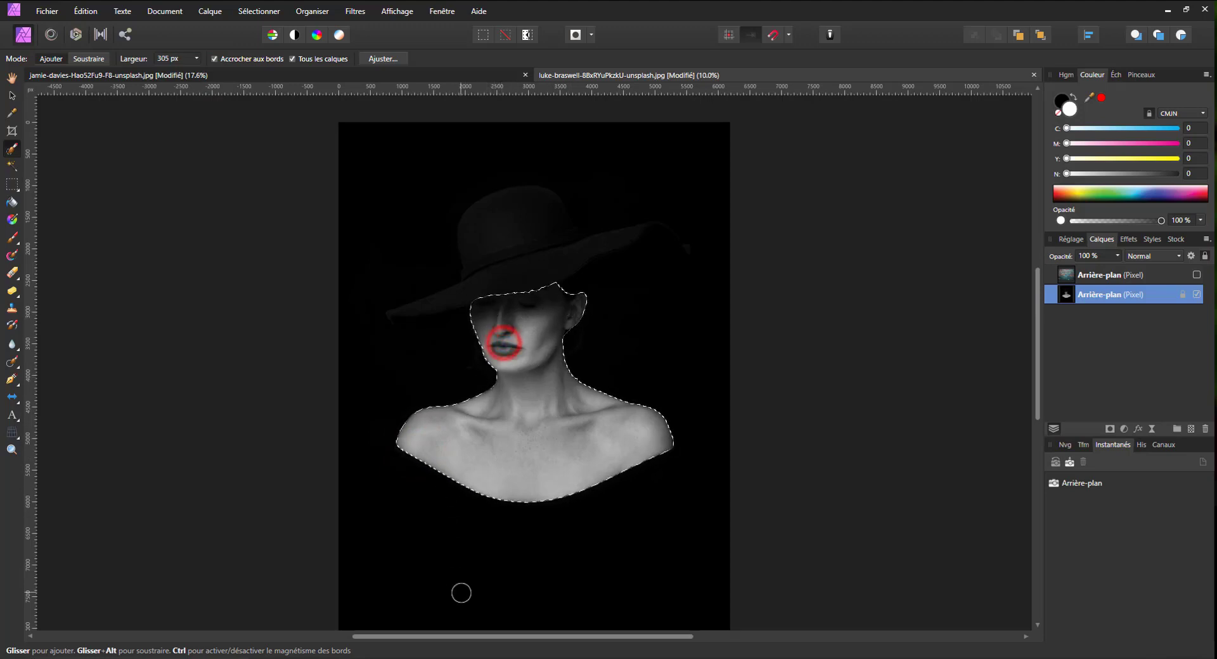
pyautogui.moveTo(578, 297)
pyautogui.mouseDown()
pyautogui.moveTo(579, 281)
pyautogui.moveTo(586, 358)
pyautogui.mouseUp()
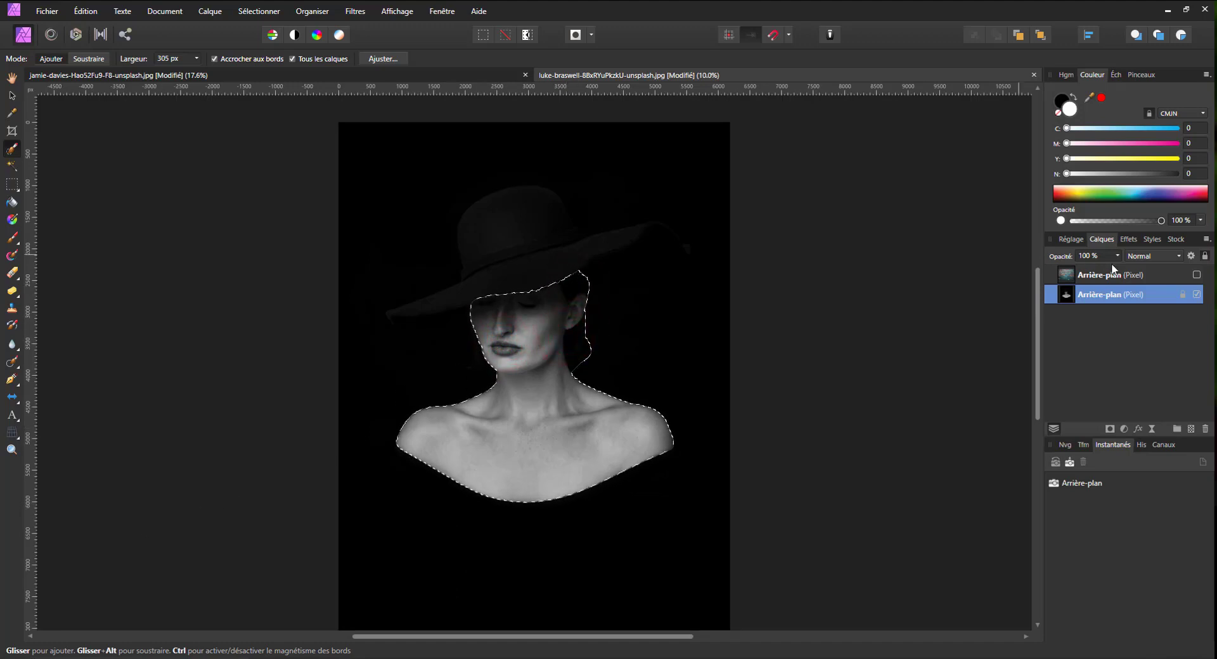
# - Show the city layer again and add a mask to it from the body selection
pyautogui.click(1196, 274)
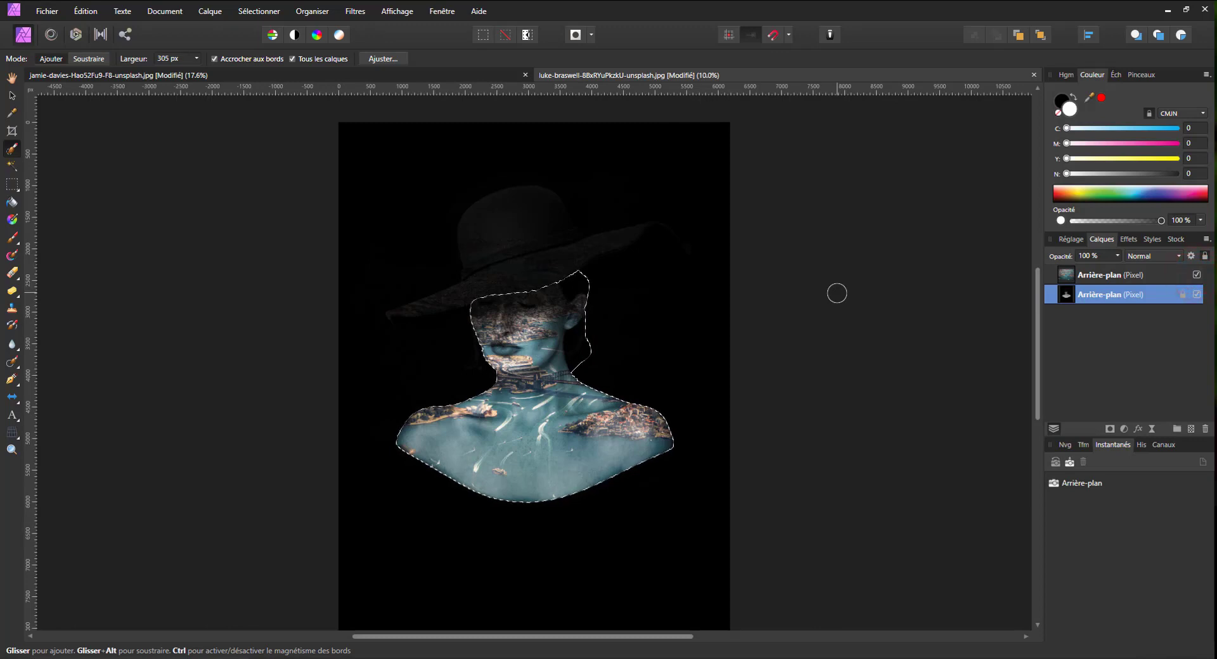
pyautogui.click(1131, 275)
pyautogui.click(1109, 429)
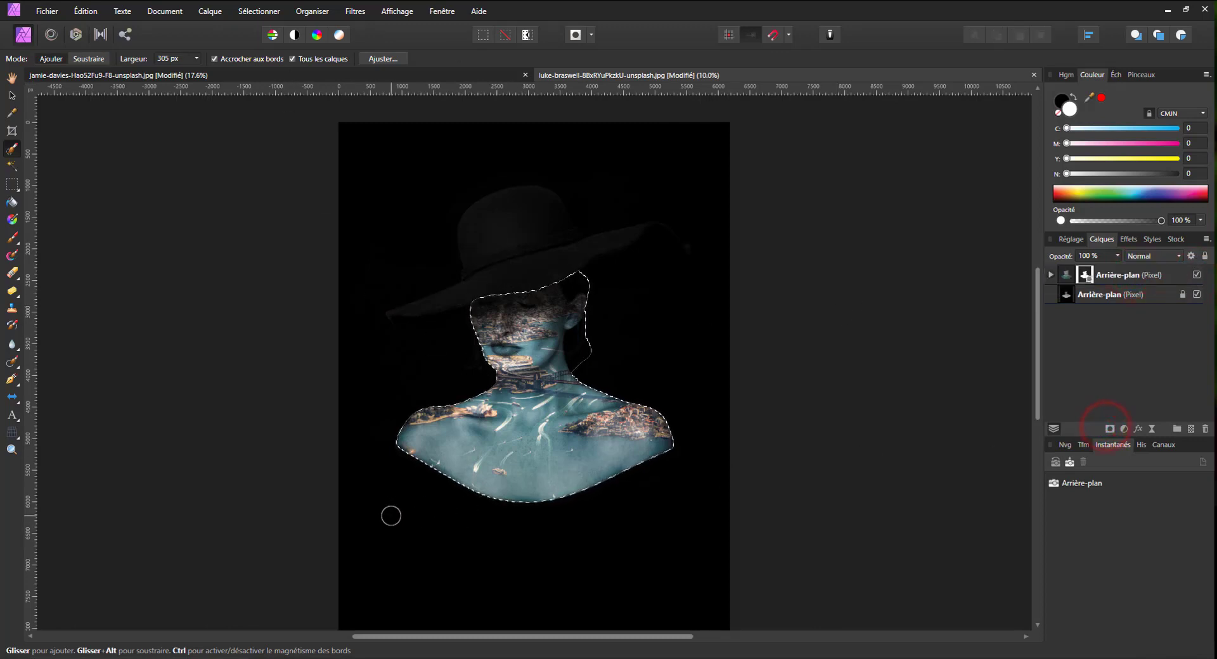
# - Deselect the masked city layer and clear the pixel selection around the body
pyautogui.click(11, 97)
pyautogui.click(273, 263)
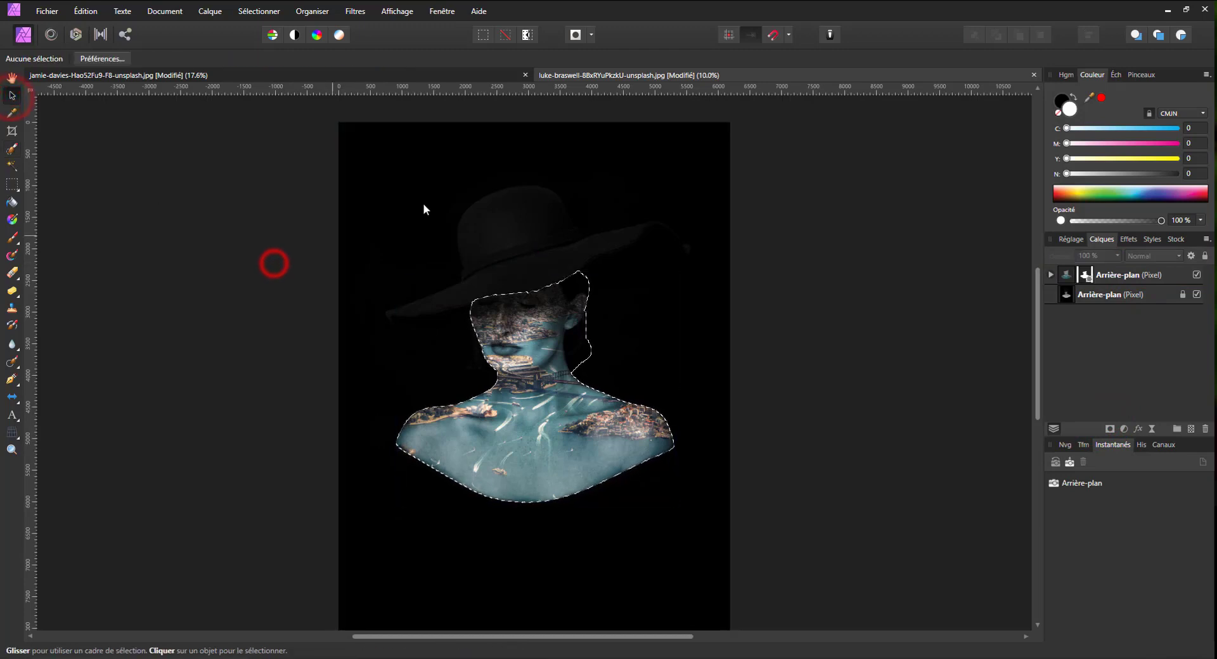
pyautogui.hotkey('ctrl', 'd')
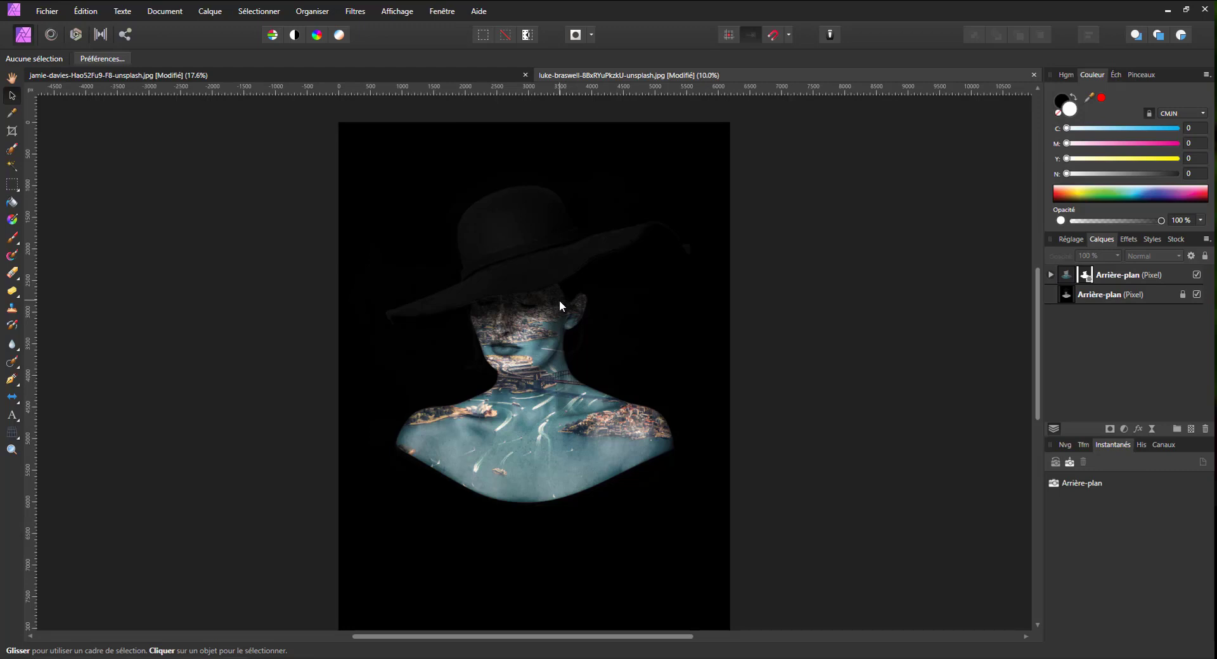
# - Add a Levels (Niveaux) adjustment above the masked city layer and place its settings dialog beside the portrait
pyautogui.click(1135, 276)
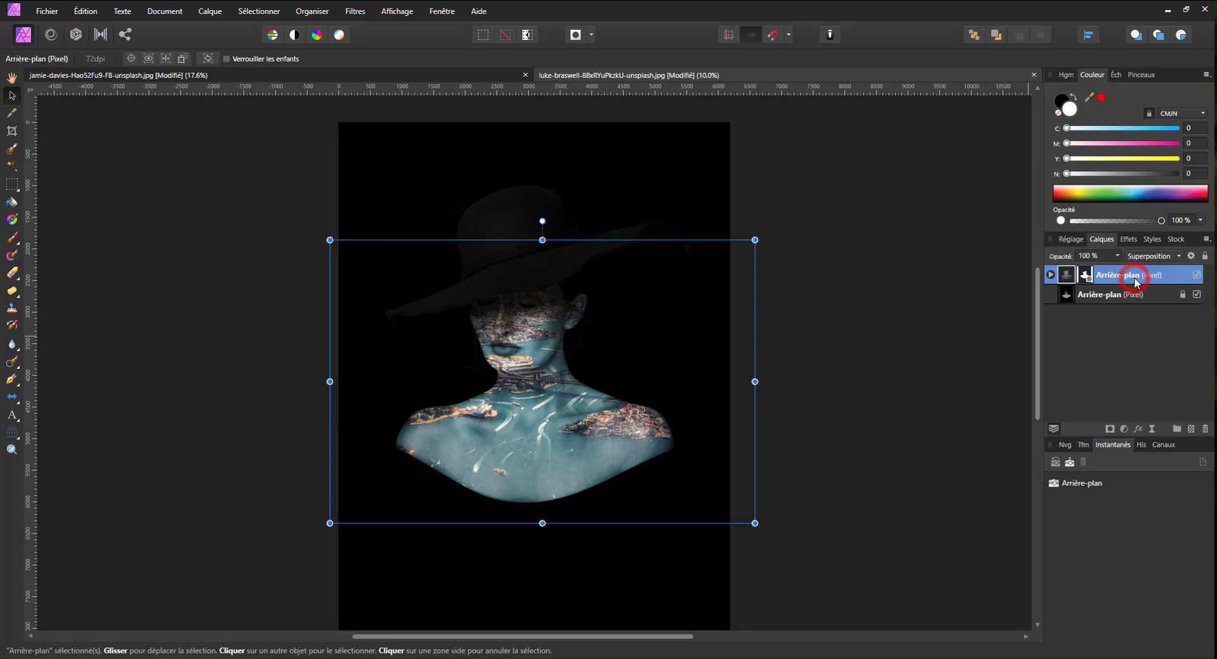
pyautogui.click(1125, 430)
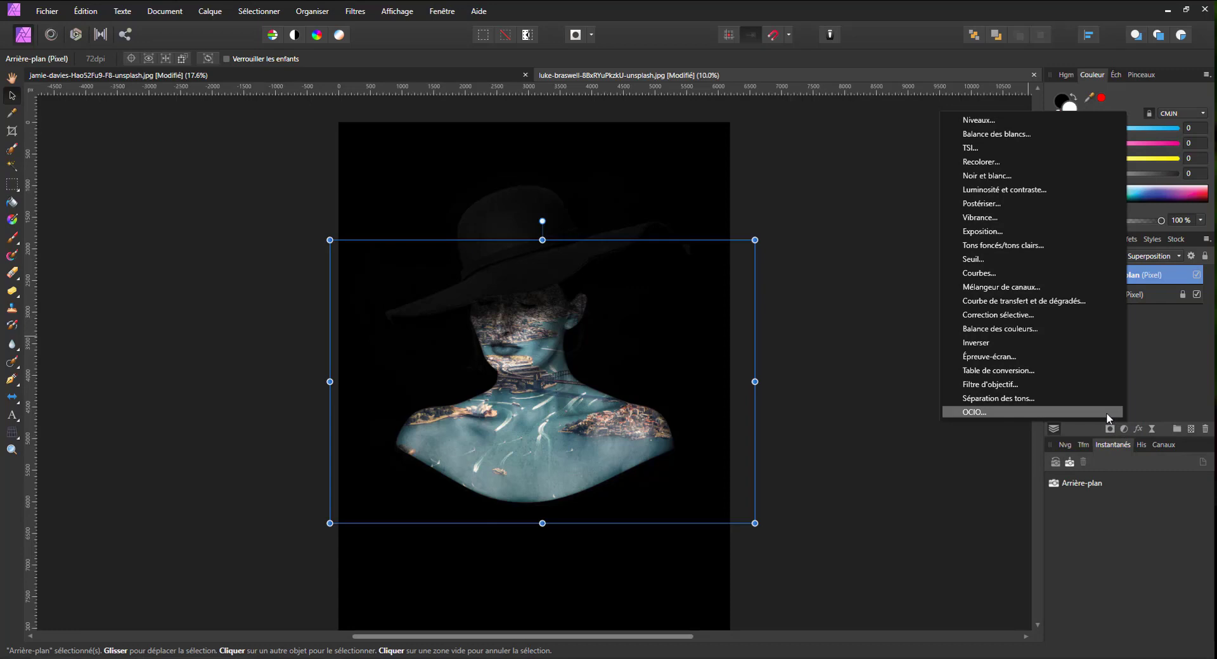
pyautogui.click(1164, 350)
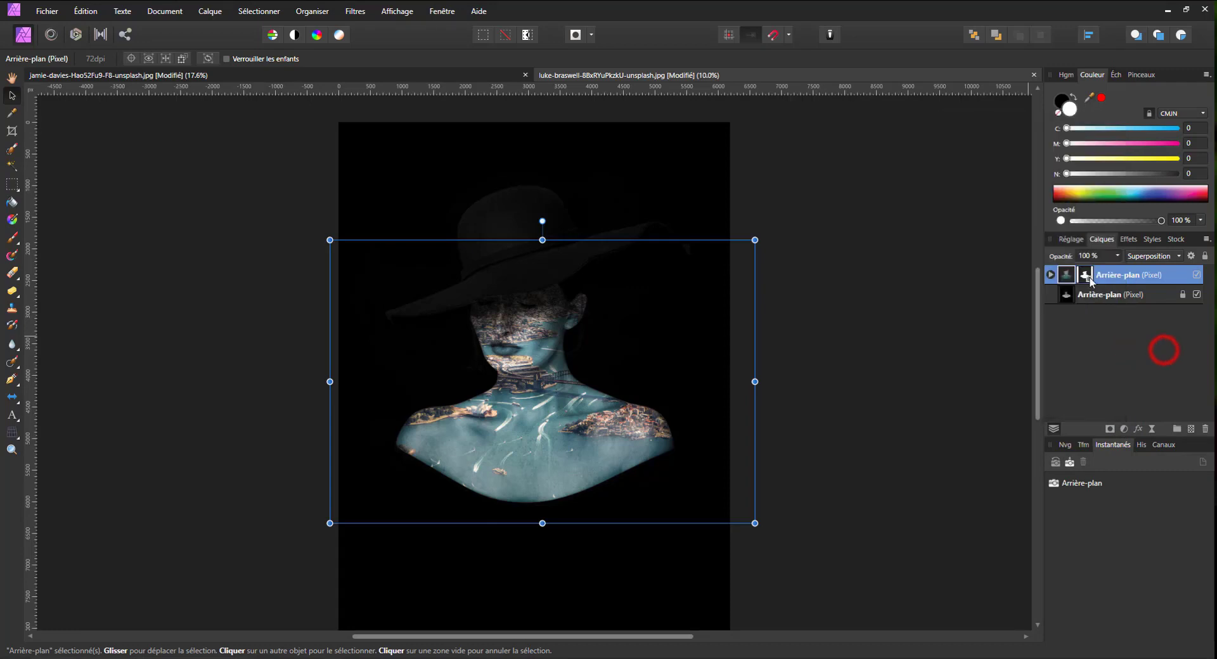
pyautogui.click(1051, 276)
pyautogui.click(1050, 276)
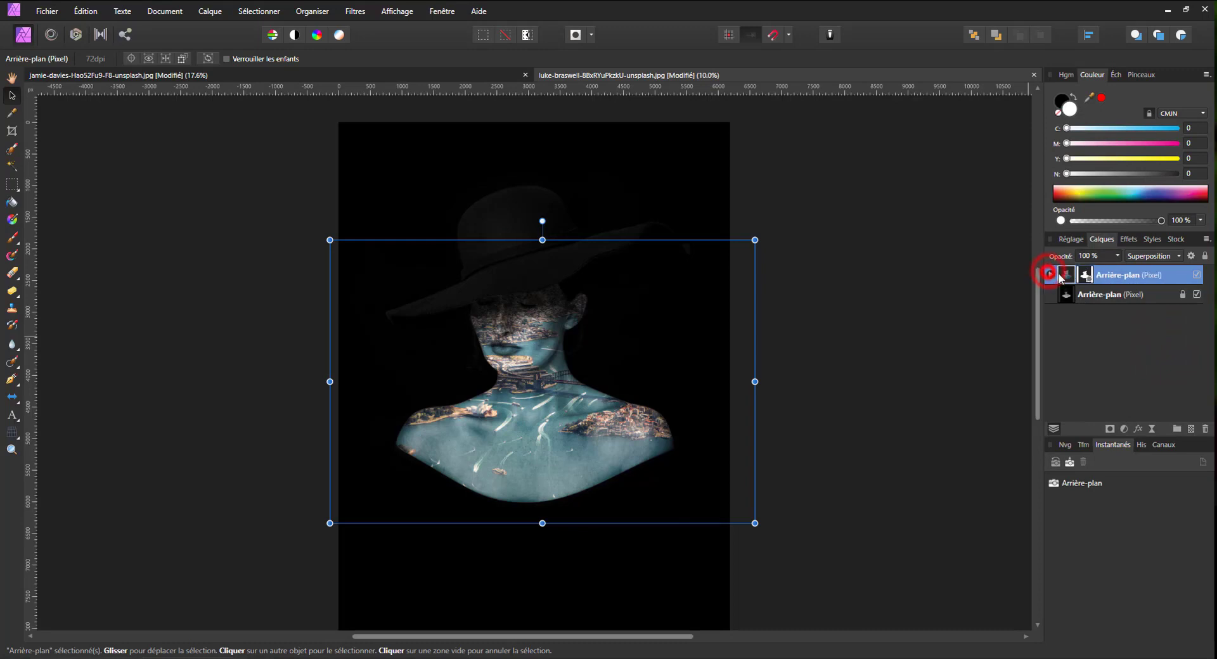
pyautogui.click(1124, 429)
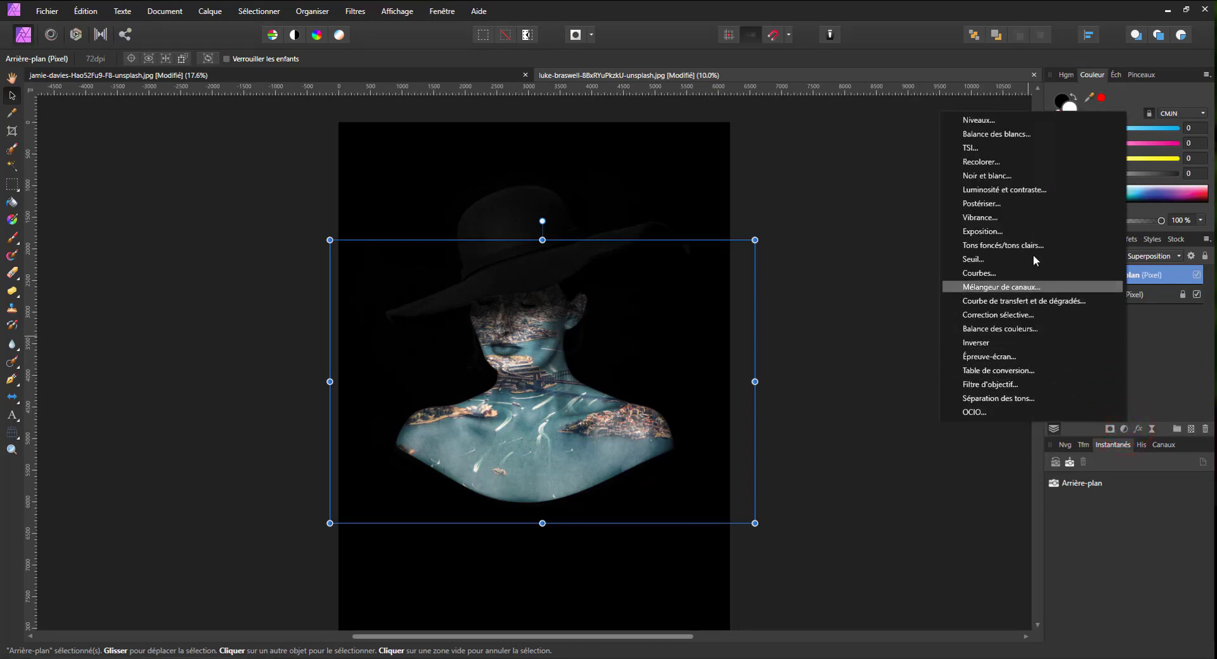
pyautogui.click(979, 122)
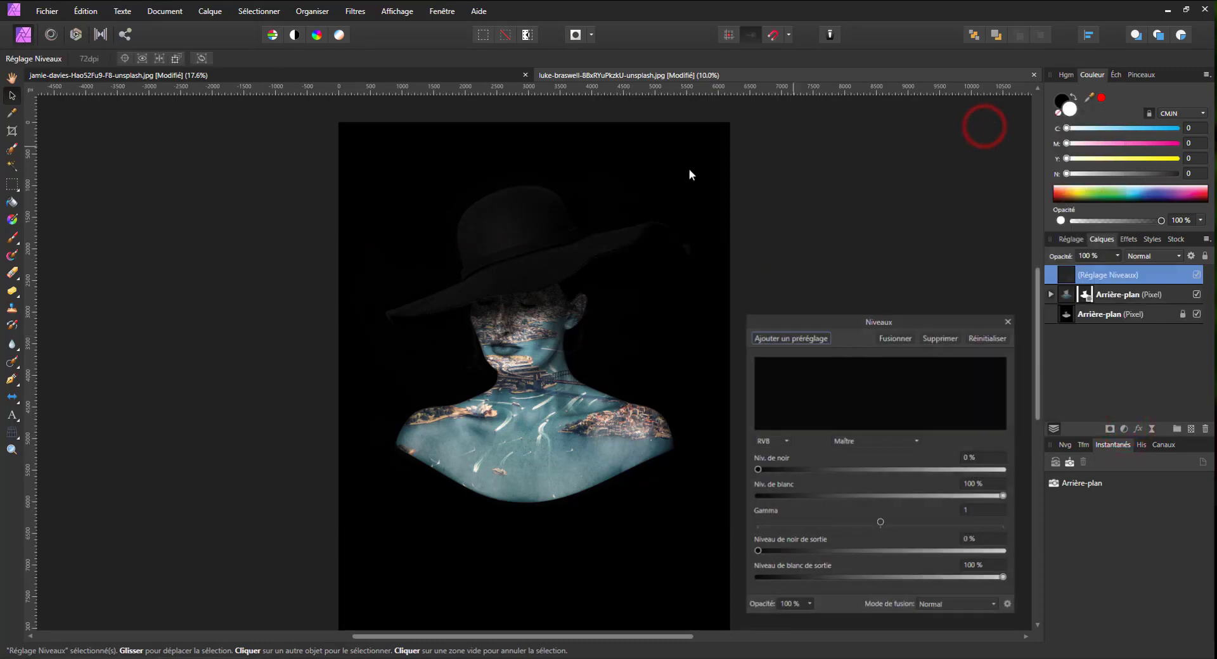
pyautogui.moveTo(847, 325); pyautogui.dragTo(834, 195)
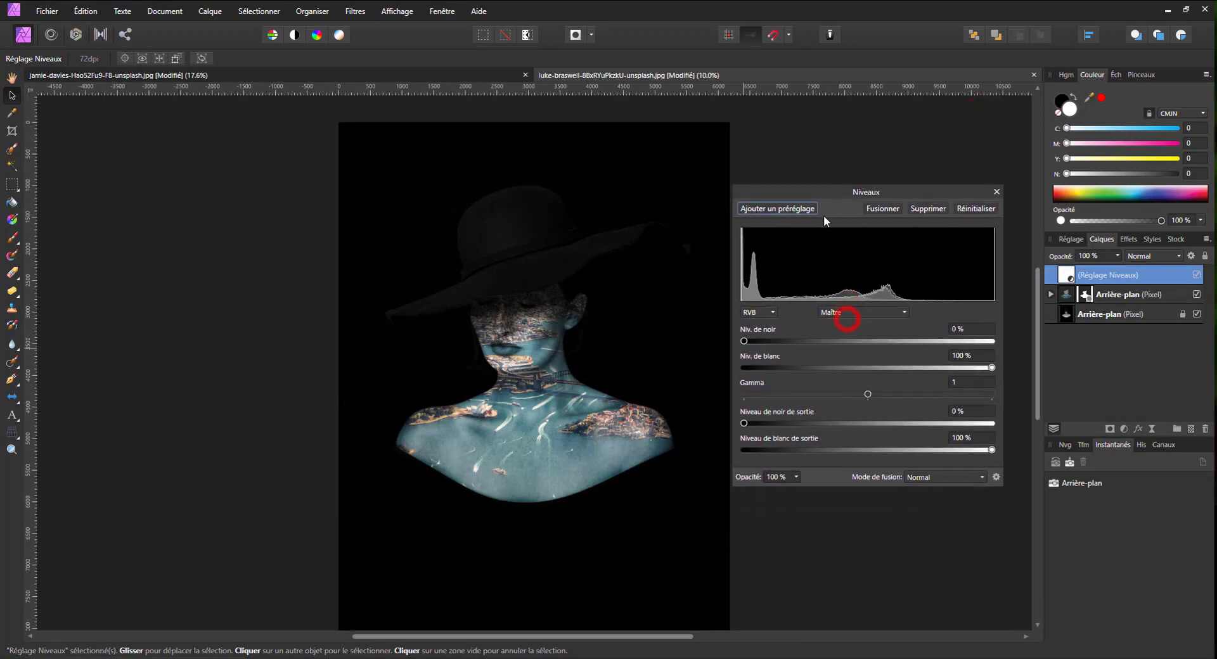
# - Nest the Levels adjustment inside the masked city layer and expand that layer's contents
pyautogui.moveTo(744, 340); pyautogui.dragTo(497, 295)
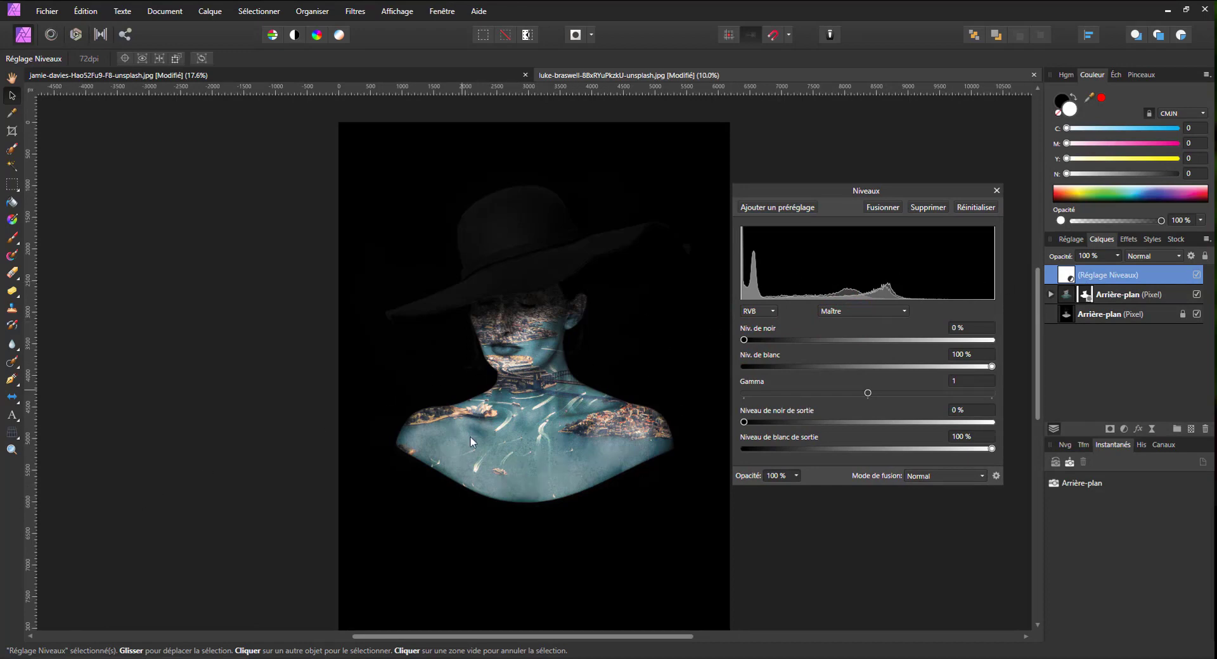
pyautogui.moveTo(1066, 274); pyautogui.dragTo(1082, 296)
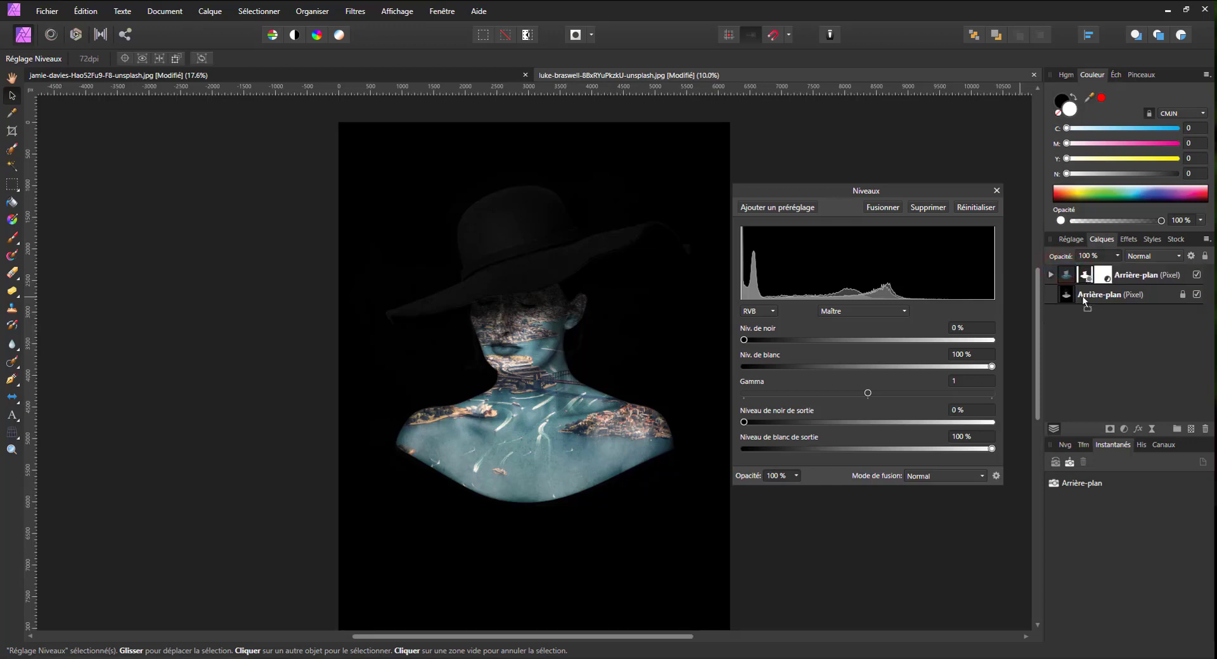
pyautogui.click(1051, 274)
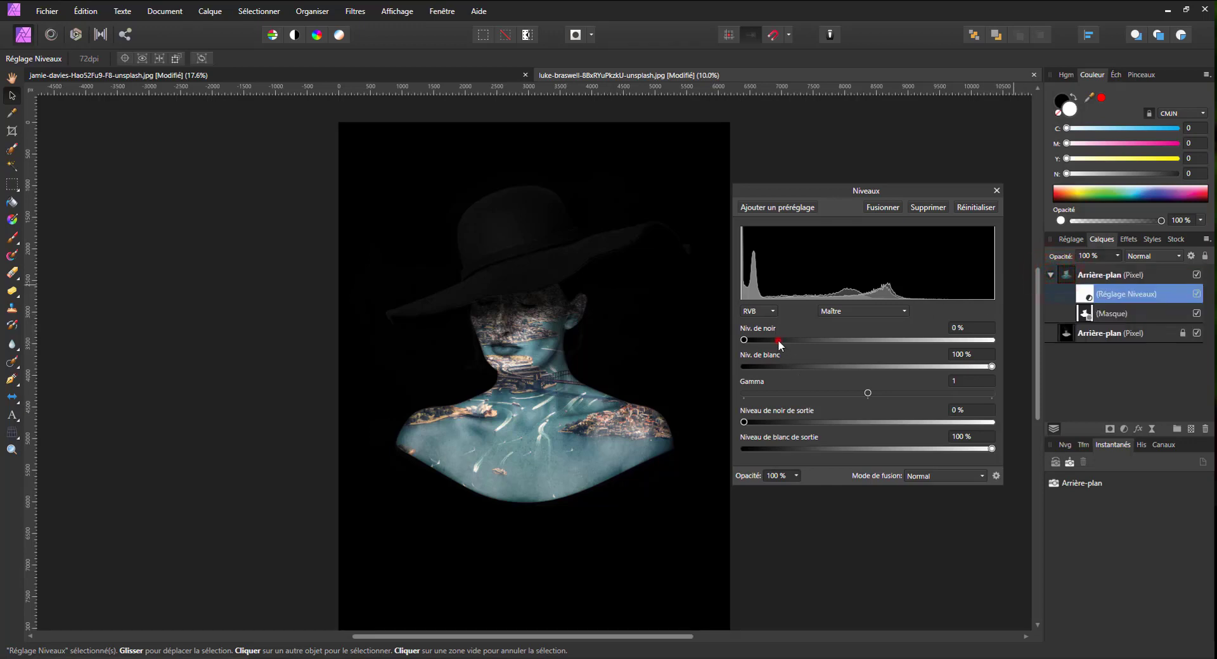
# - Set the Levels adjustment's white level to 86 % and its black level to 7 %
pyautogui.moveTo(779, 341)
pyautogui.mouseDown()
pyautogui.moveTo(882, 340)
pyautogui.moveTo(554, 327)
pyautogui.mouseUp()
pyautogui.moveTo(992, 366); pyautogui.dragTo(957, 371)
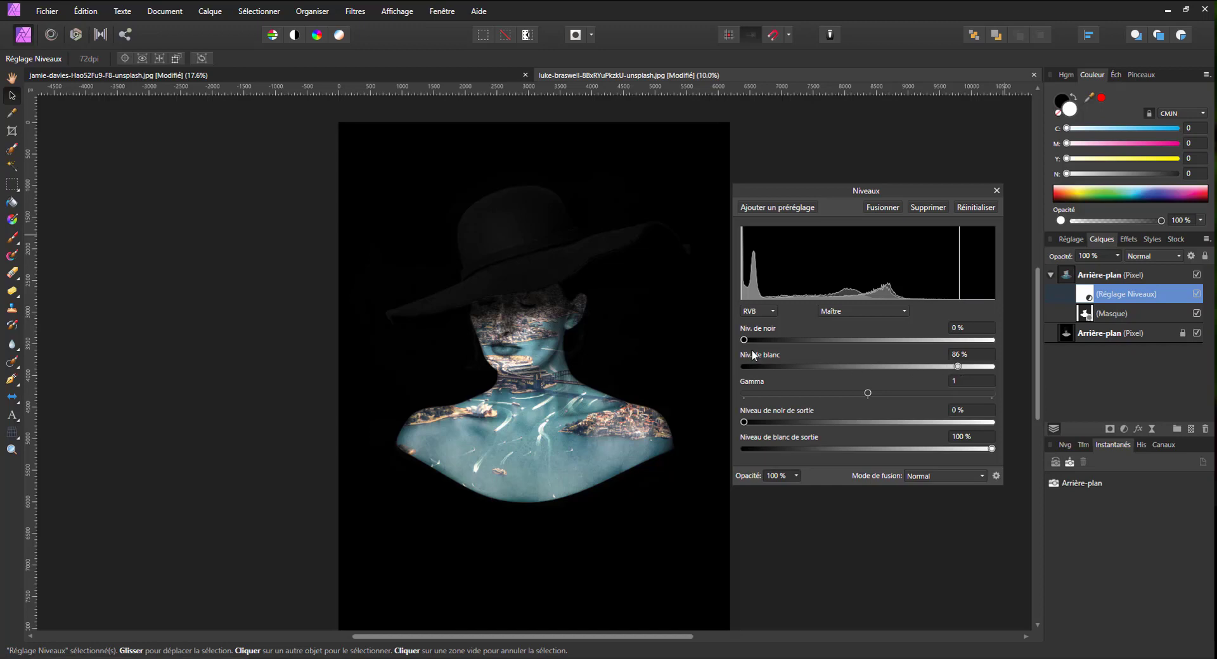
pyautogui.moveTo(745, 341); pyautogui.dragTo(788, 340)
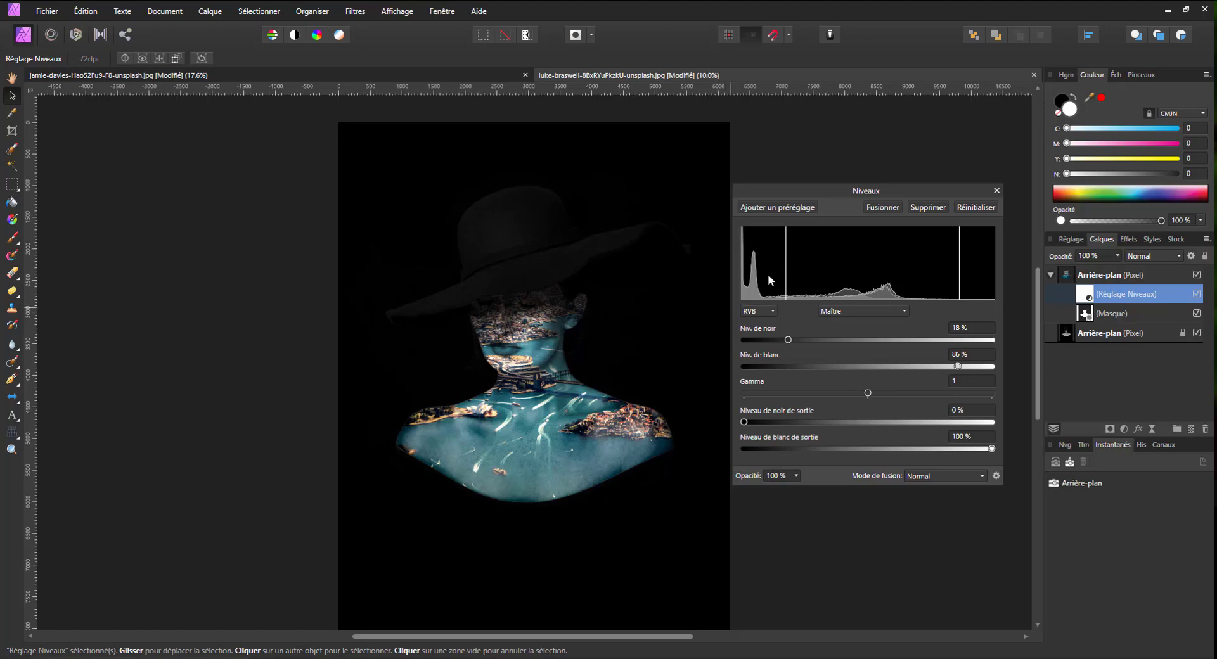
pyautogui.moveTo(787, 340)
pyautogui.mouseDown()
pyautogui.moveTo(701, 337)
pyautogui.moveTo(762, 341)
pyautogui.mouseUp()
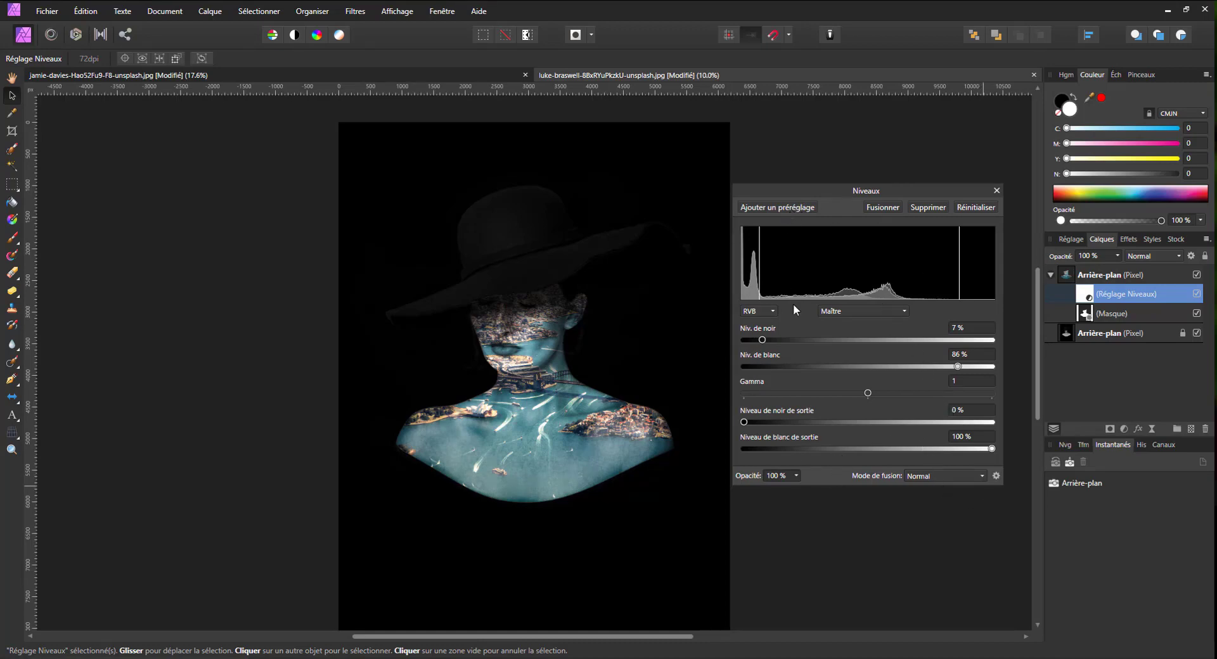
# - Test the Levels adjustment's opacity and toggle its visibility to compare the image with and without it
pyautogui.click(797, 476)
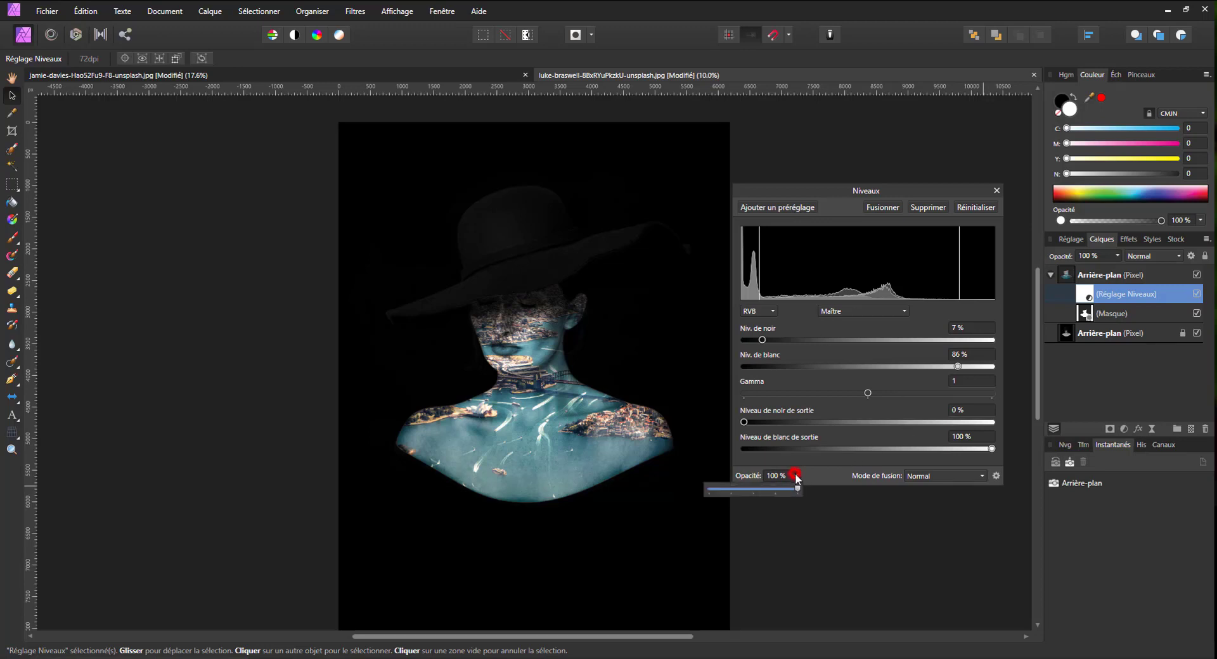
pyautogui.moveTo(797, 490); pyautogui.dragTo(868, 494)
pyautogui.click(1196, 295)
pyautogui.click(1197, 295)
pyautogui.click(1197, 295)
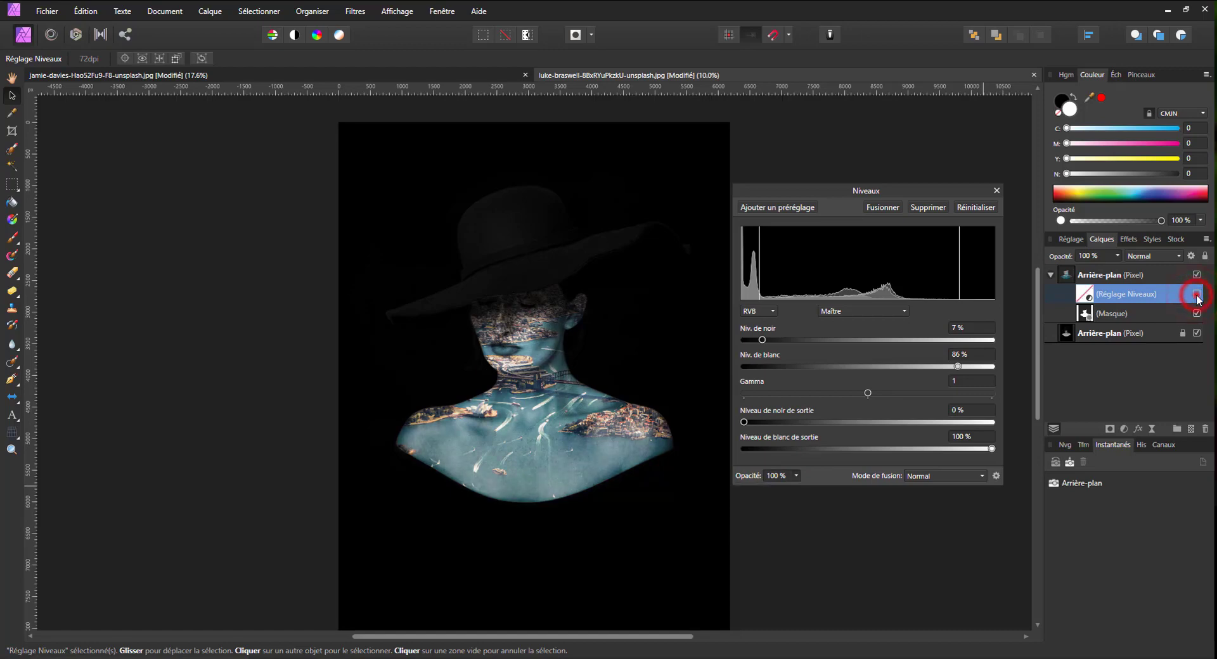
# - Open the Levels adjustment's blend options, review the source and underlying composition ranges, and close them
pyautogui.click(996, 476)
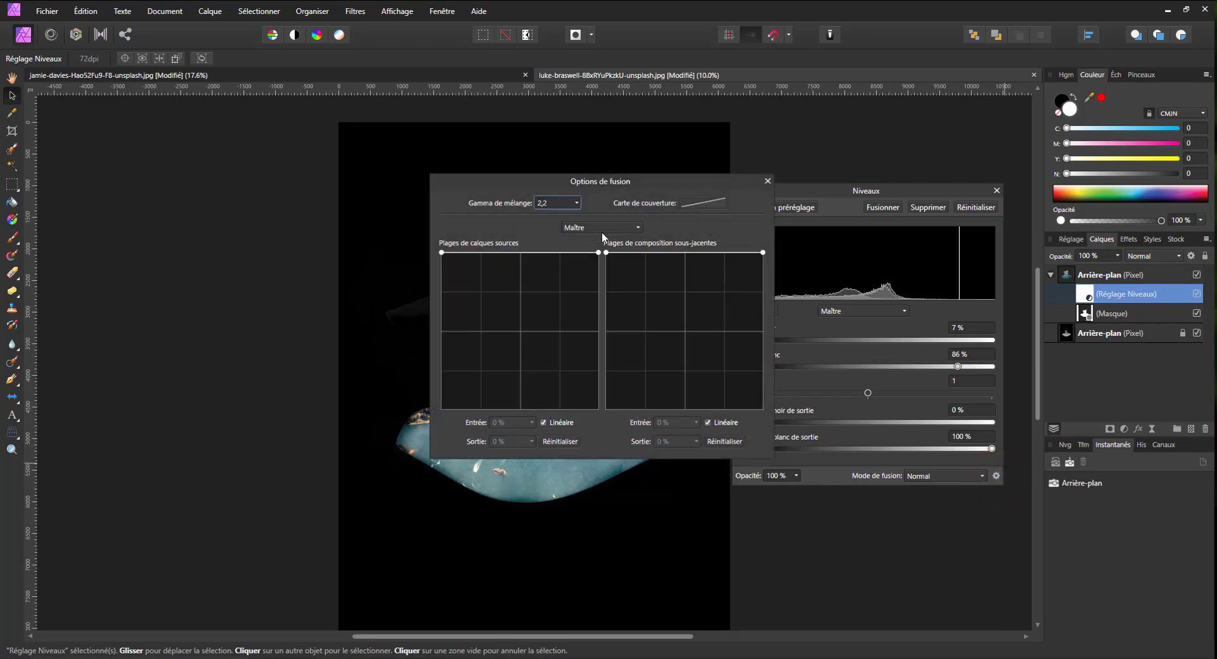
pyautogui.moveTo(584, 171); pyautogui.dragTo(619, 179)
pyautogui.click(1086, 301)
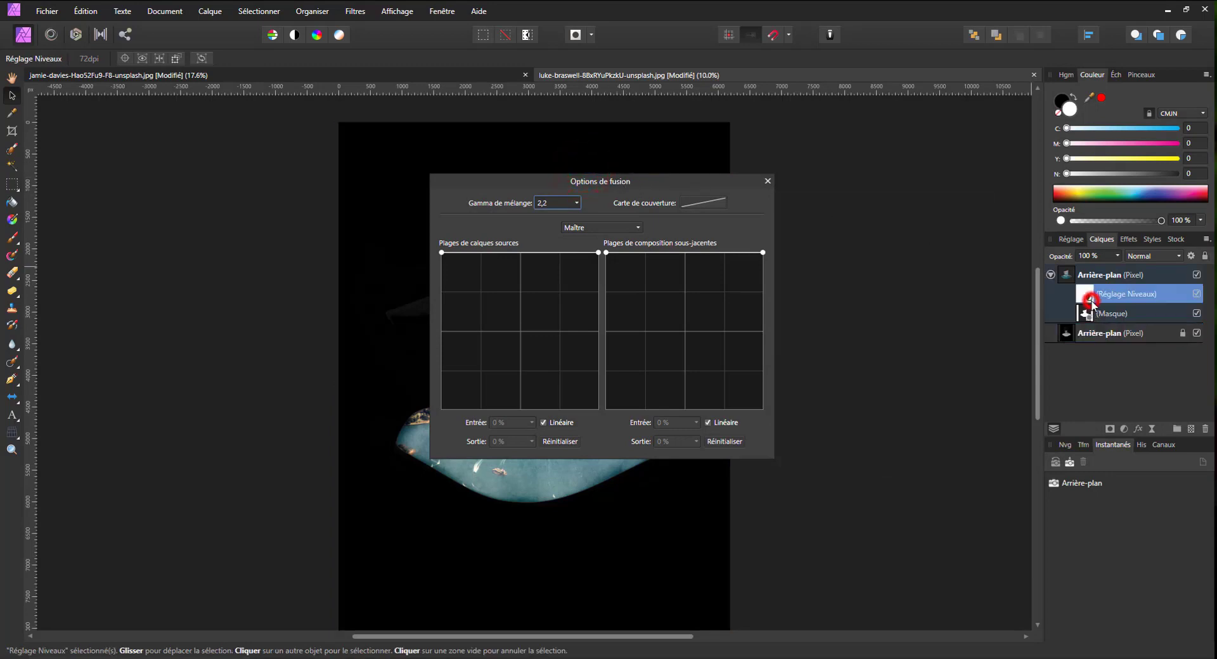
pyautogui.click(769, 181)
# - Reopen the Levels adjustment's settings, set its gamma to 1,036 and compare the image with and without the adjustment
pyautogui.click(1085, 295)
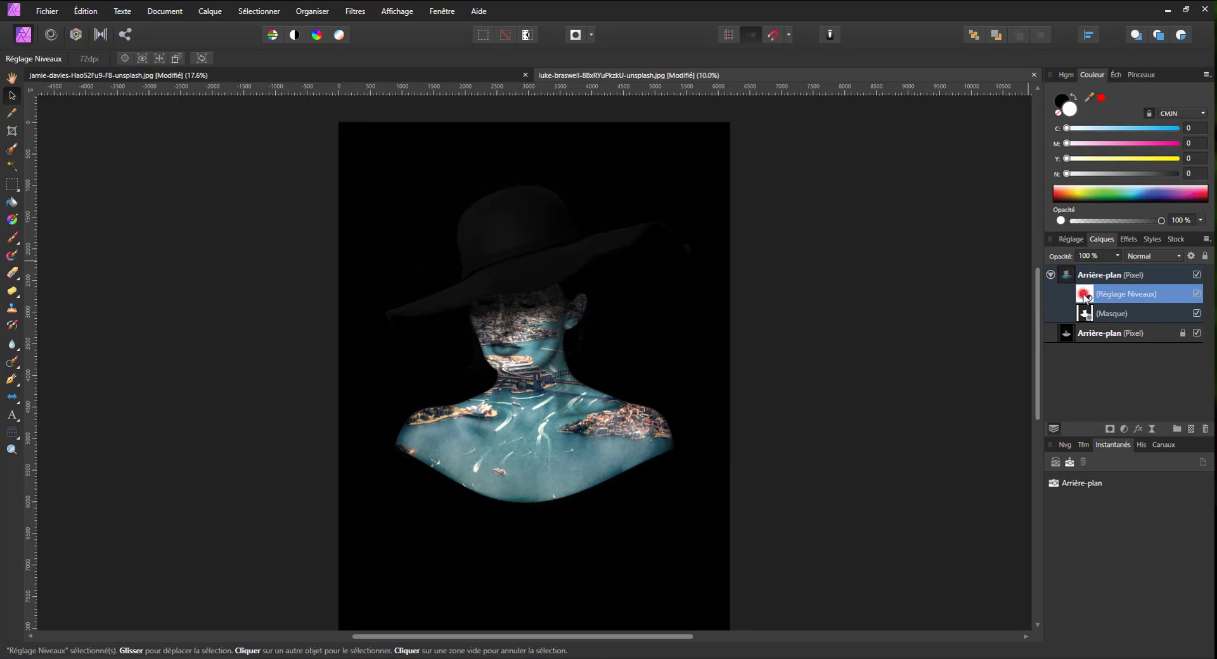
pyautogui.click(993, 190)
pyautogui.click(1085, 295)
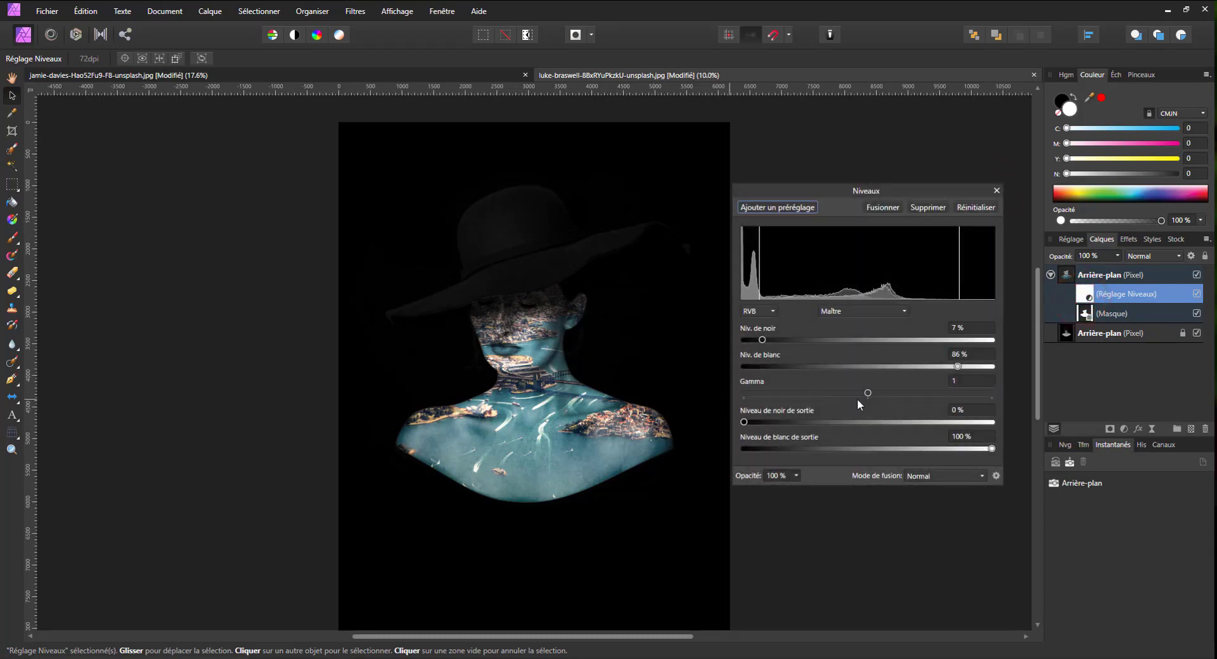
pyautogui.moveTo(867, 394)
pyautogui.mouseDown()
pyautogui.moveTo(854, 396)
pyautogui.moveTo(912, 391)
pyautogui.moveTo(850, 391)
pyautogui.moveTo(872, 393)
pyautogui.mouseUp()
pyautogui.click(1196, 295)
pyautogui.click(1196, 294)
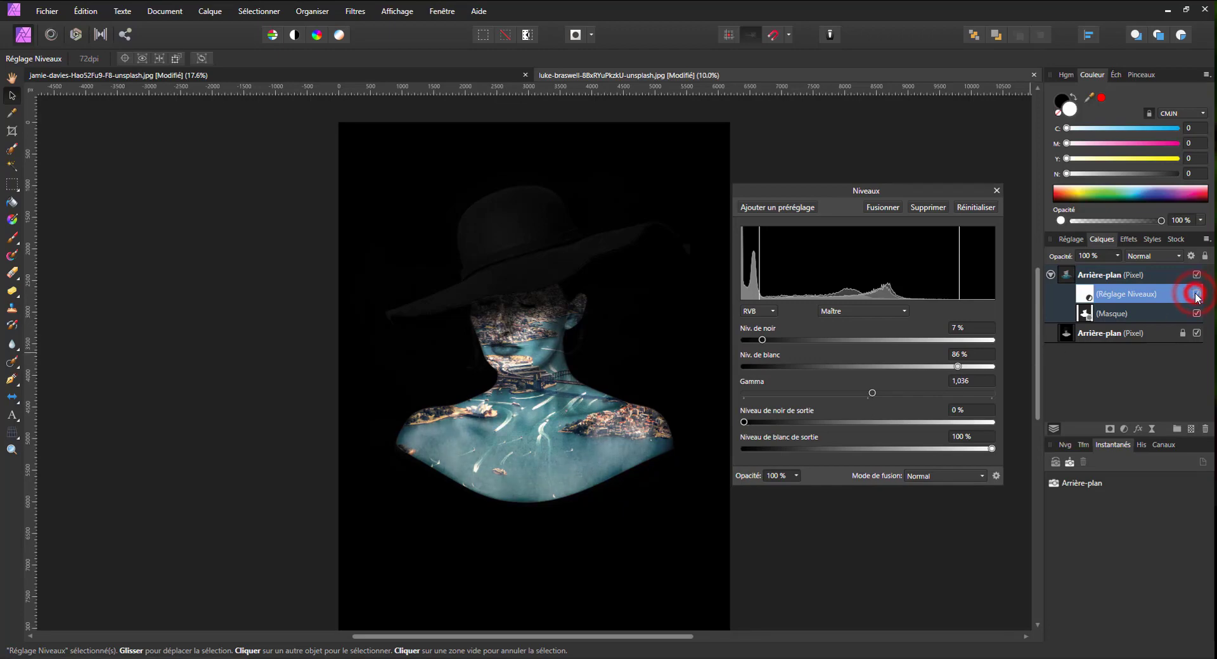
pyautogui.click(997, 191)
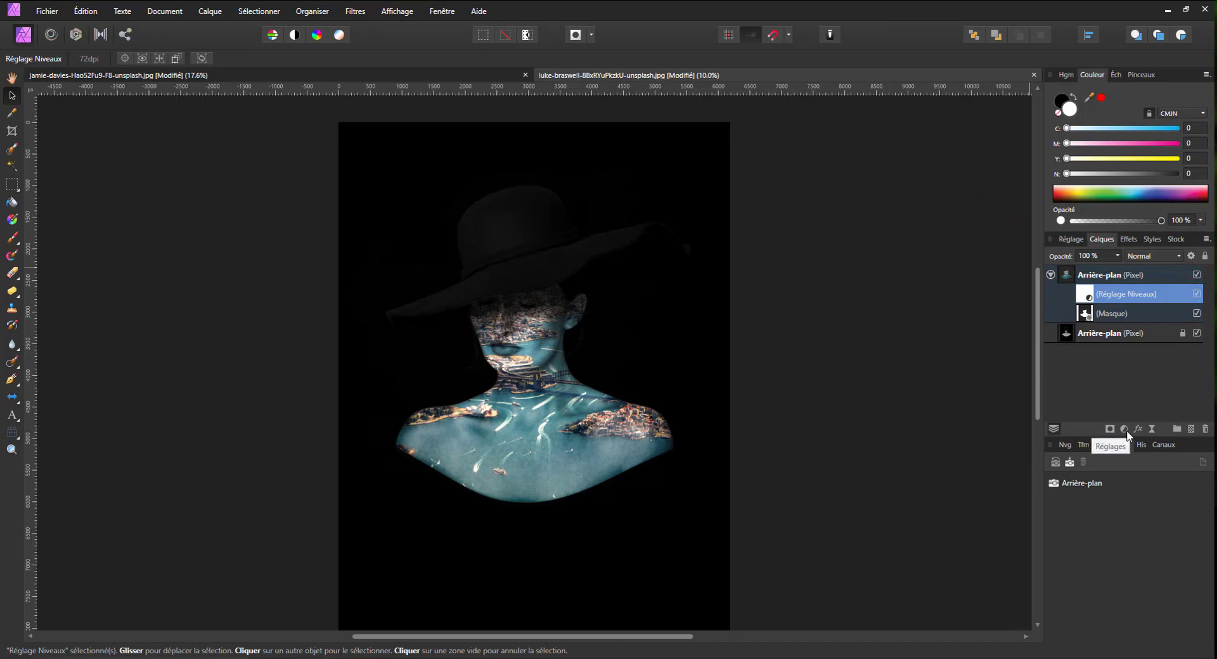
# - Add a Brightness/Contrast (Luminosité et contraste) adjustment and nest it inside the masked city layer
pyautogui.click(1126, 430)
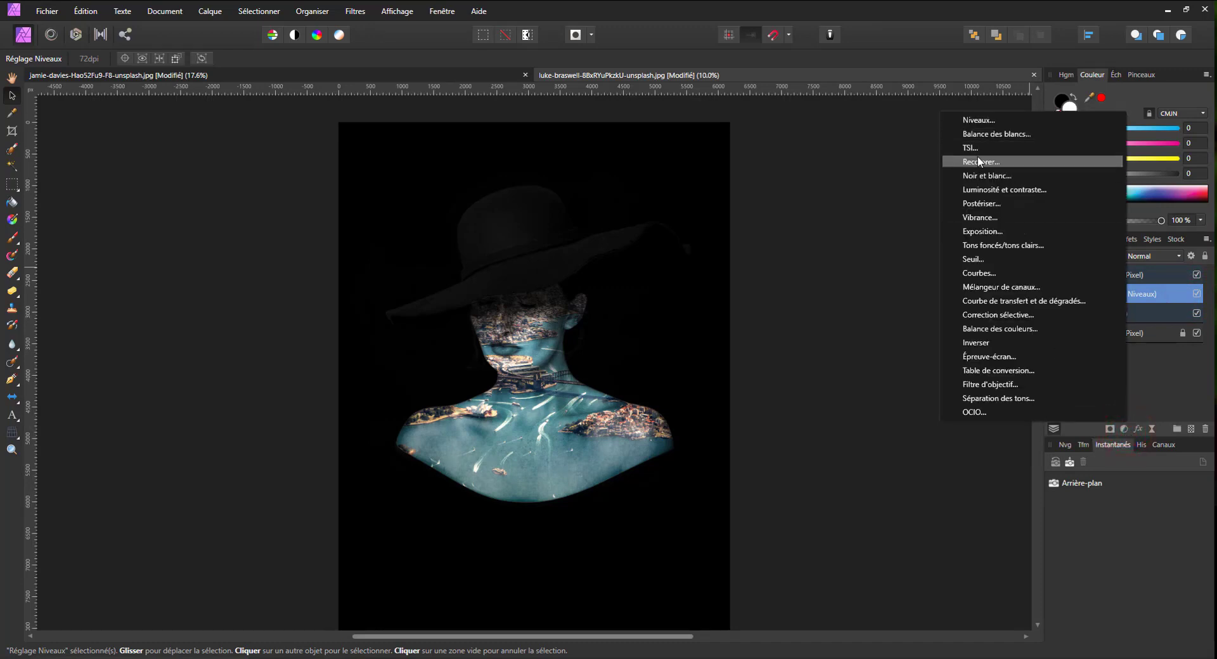
pyautogui.click(980, 190)
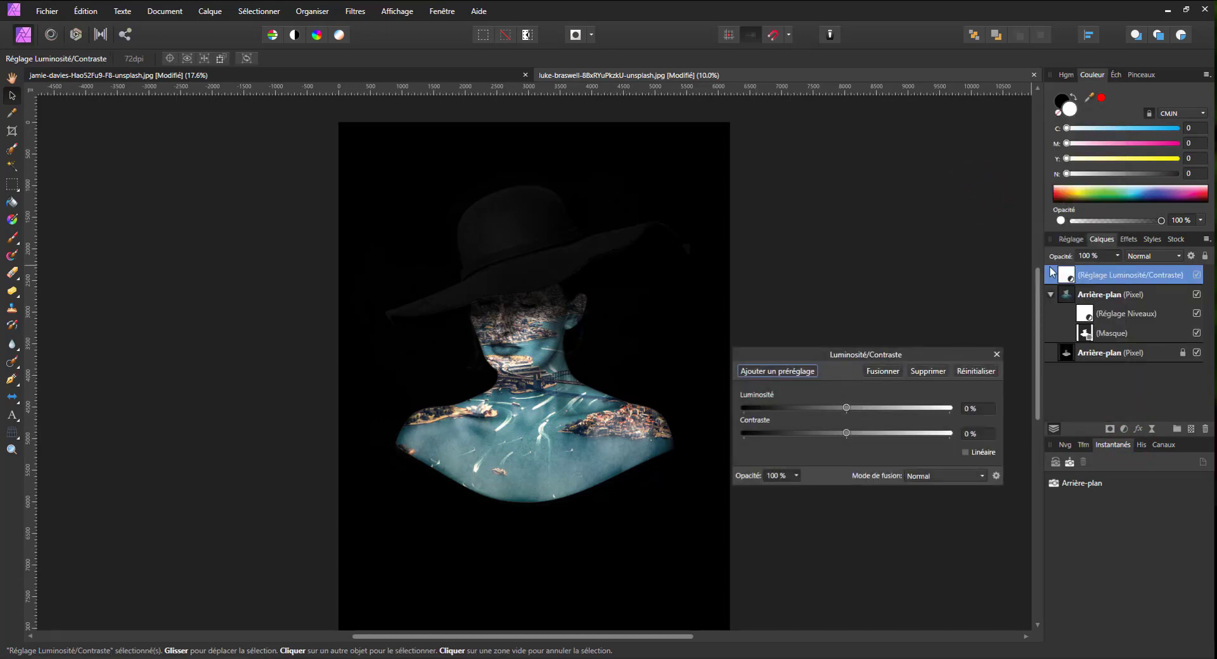
pyautogui.moveTo(1070, 274)
pyautogui.mouseDown()
pyautogui.moveTo(1084, 298)
pyautogui.moveTo(1076, 320)
pyautogui.moveTo(1086, 279)
pyautogui.moveTo(1071, 280)
pyautogui.mouseUp()
pyautogui.moveTo(1060, 341); pyautogui.dragTo(1075, 278)
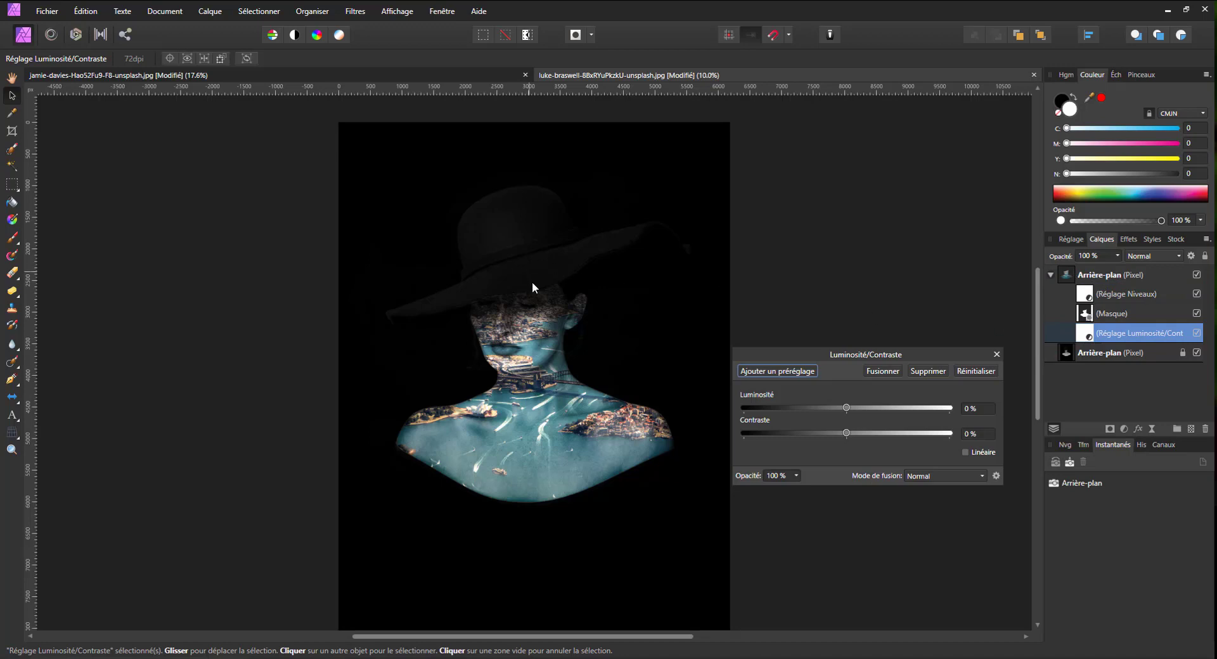
# - Set the nested adjustment's brightness to 16 % and contrast to 24 %, testing the Linear (Linéaire) option but leaving it off
pyautogui.moveTo(847, 409); pyautogui.dragTo(896, 429)
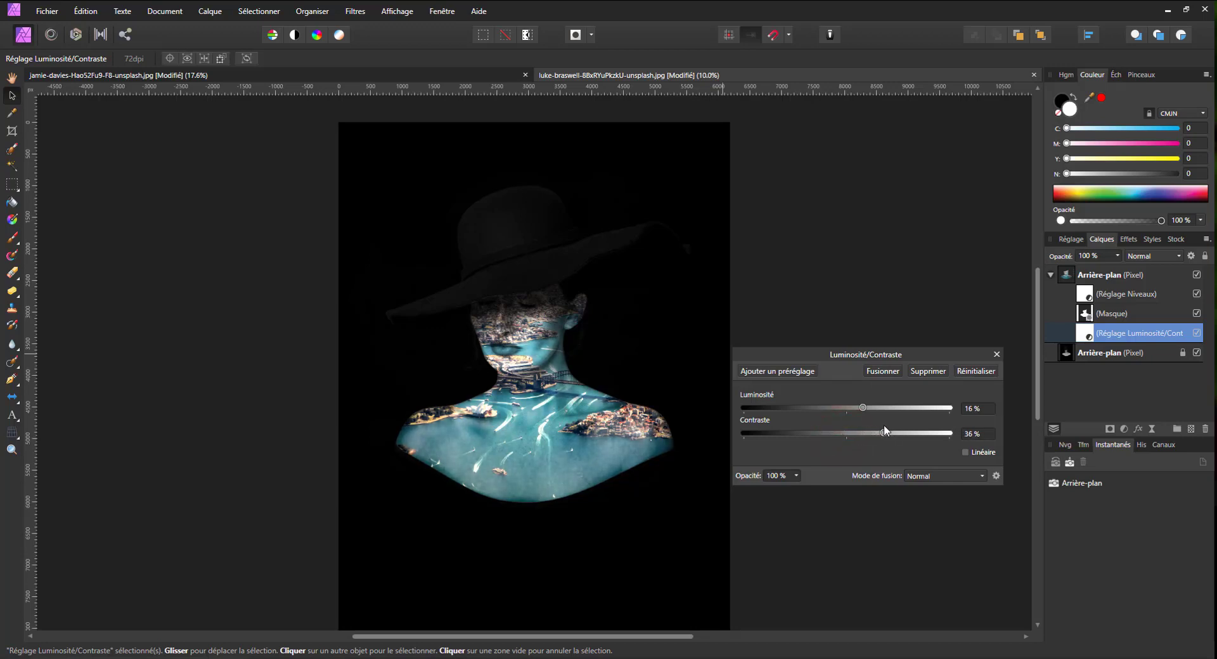
pyautogui.click(965, 453)
pyautogui.click(965, 453)
pyautogui.click(963, 453)
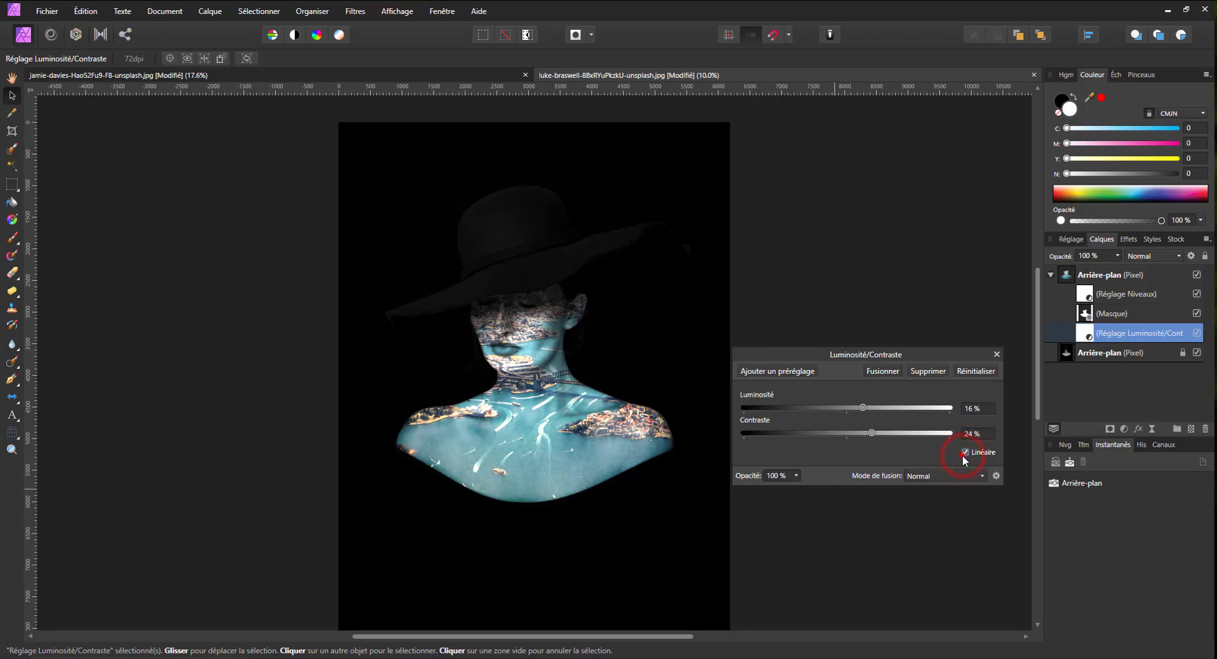
pyautogui.click(963, 453)
pyautogui.click(962, 454)
pyautogui.click(963, 454)
# - Toggle the Brightness/Contrast adjustment's visibility to compare the image with and without it, and close its settings
pyautogui.click(1196, 333)
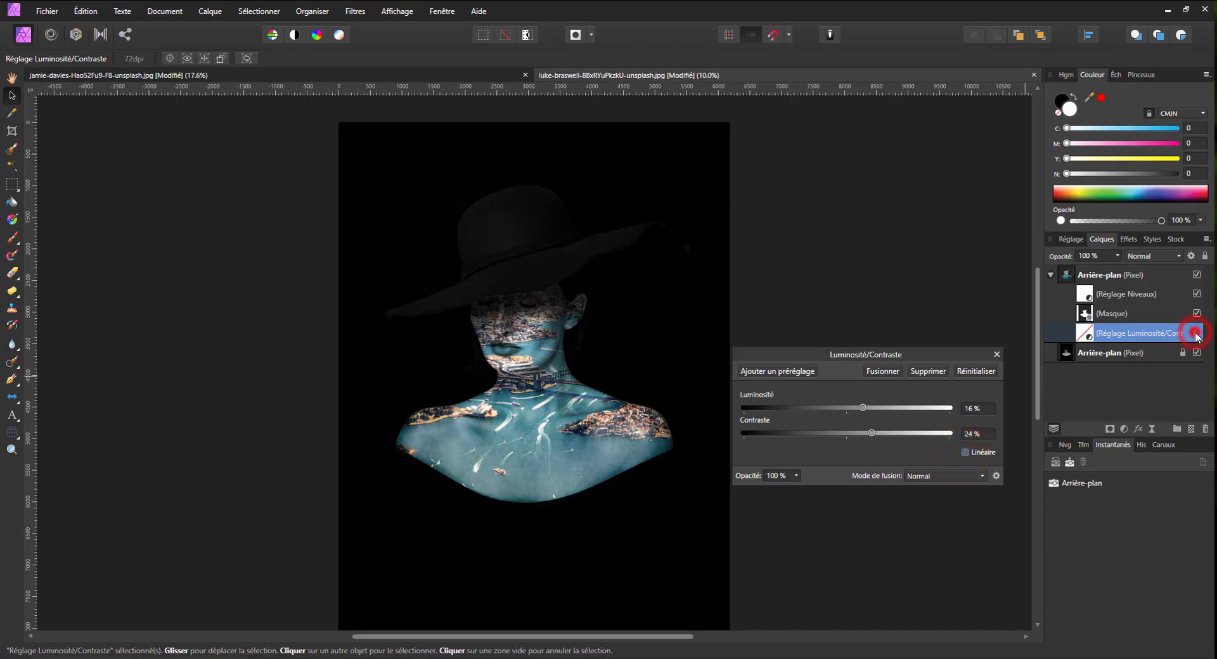
pyautogui.click(1196, 333)
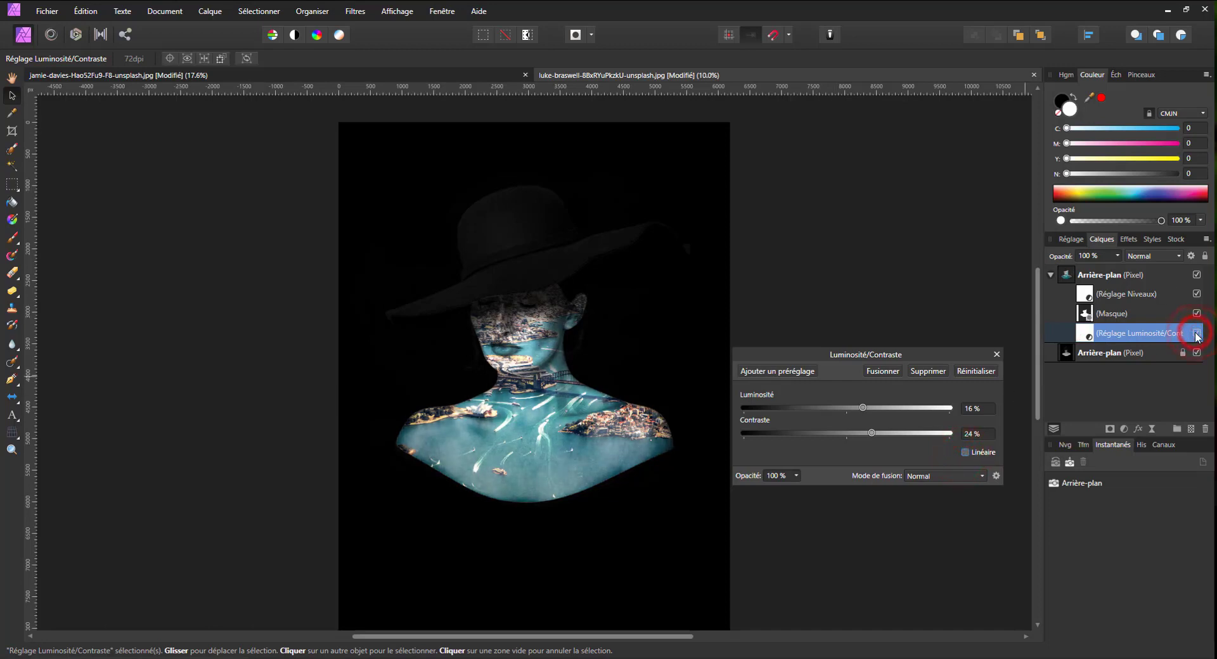
pyautogui.click(996, 354)
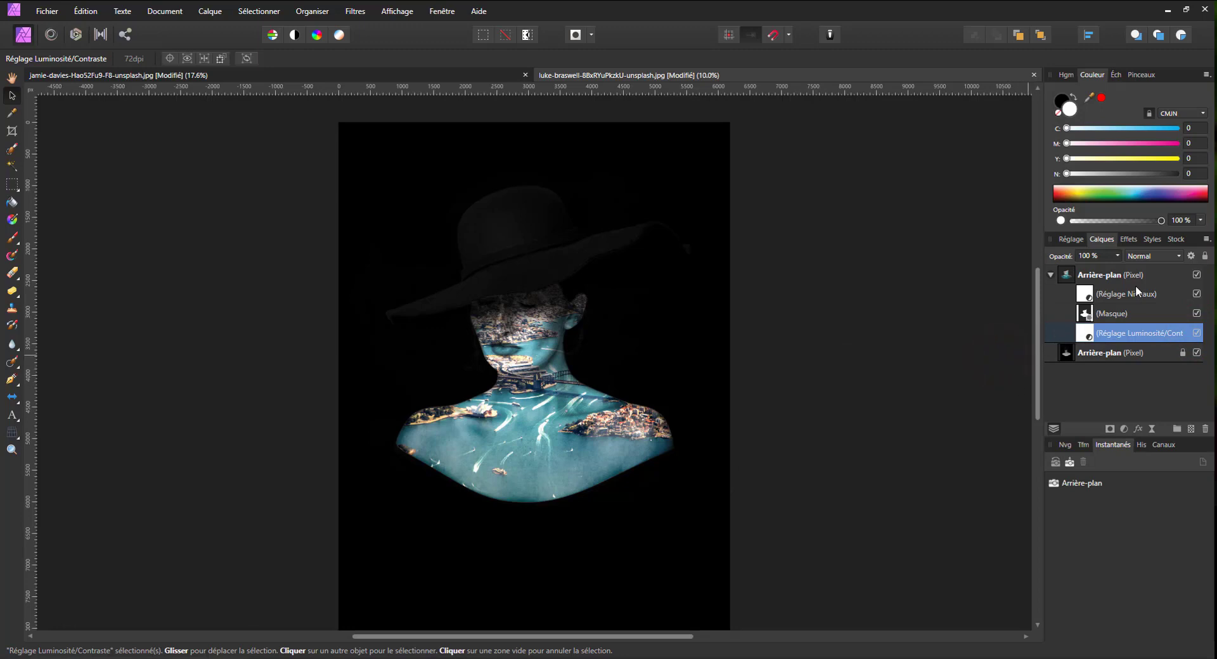
# - Add a Selective Color (Correction sélective) adjustment and nest it inside the city layer
pyautogui.click(1106, 277)
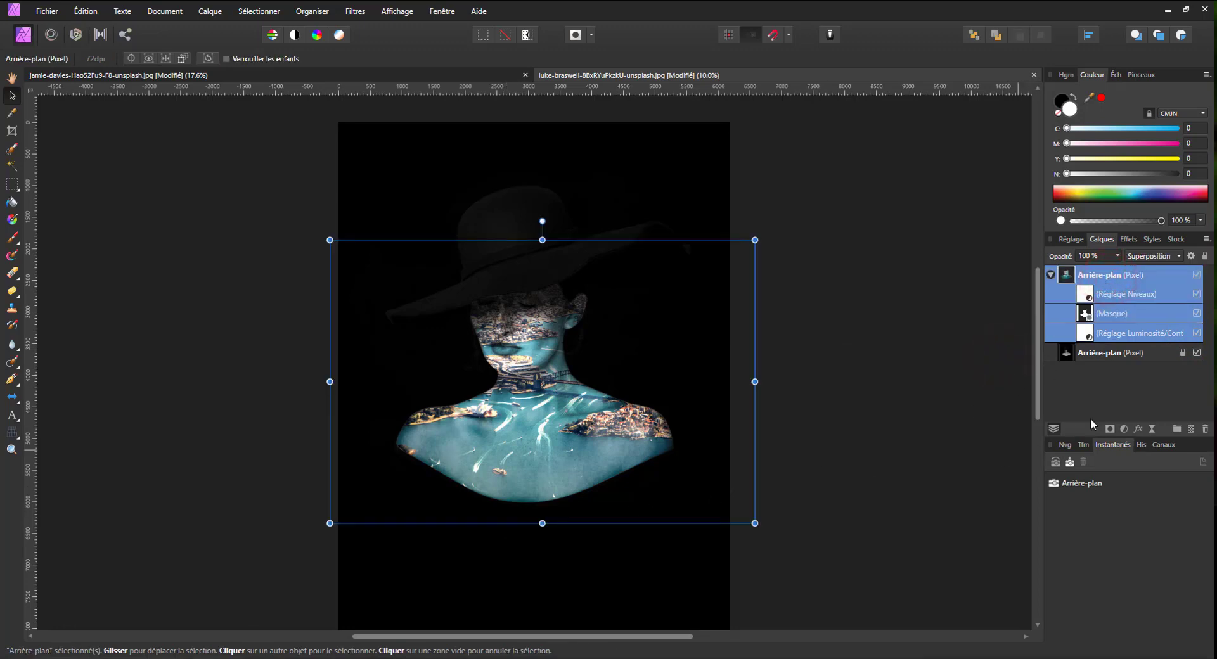
pyautogui.click(1128, 430)
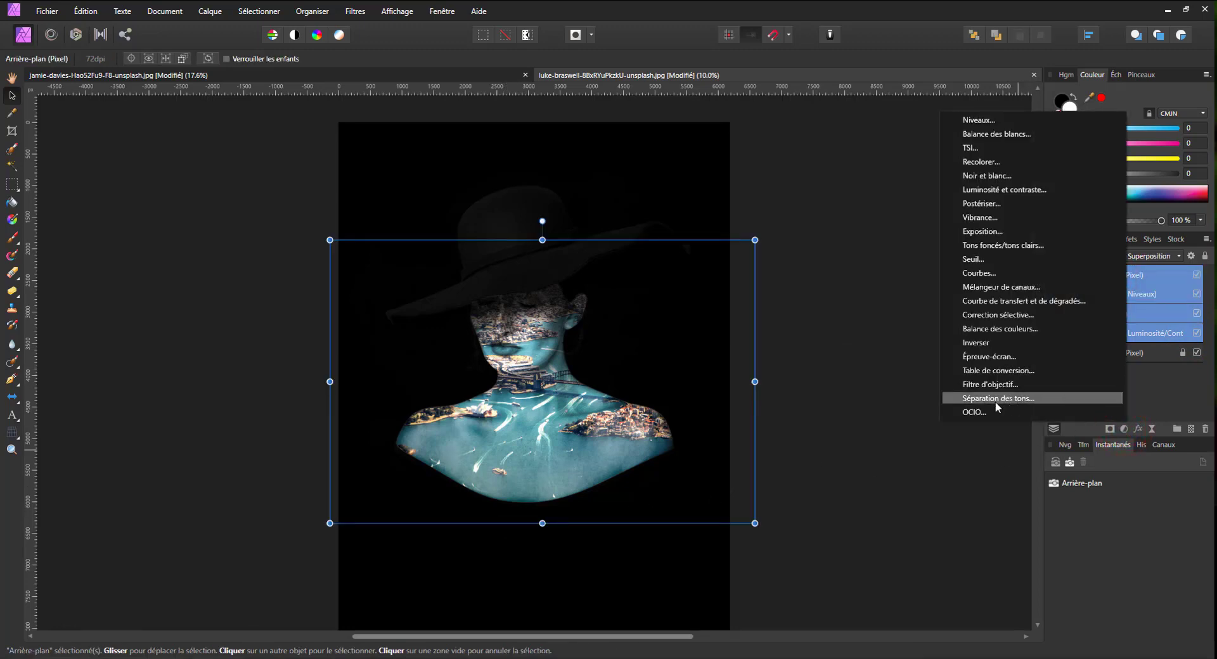
pyautogui.click(983, 315)
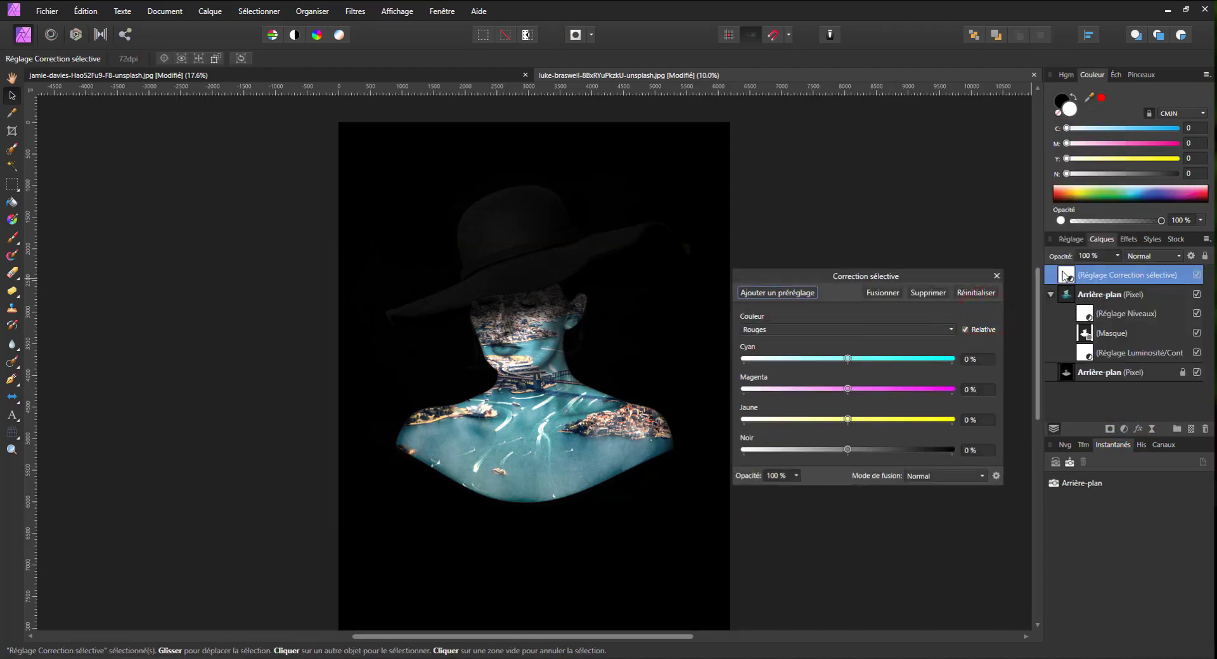
pyautogui.moveTo(1065, 275); pyautogui.dragTo(1081, 295)
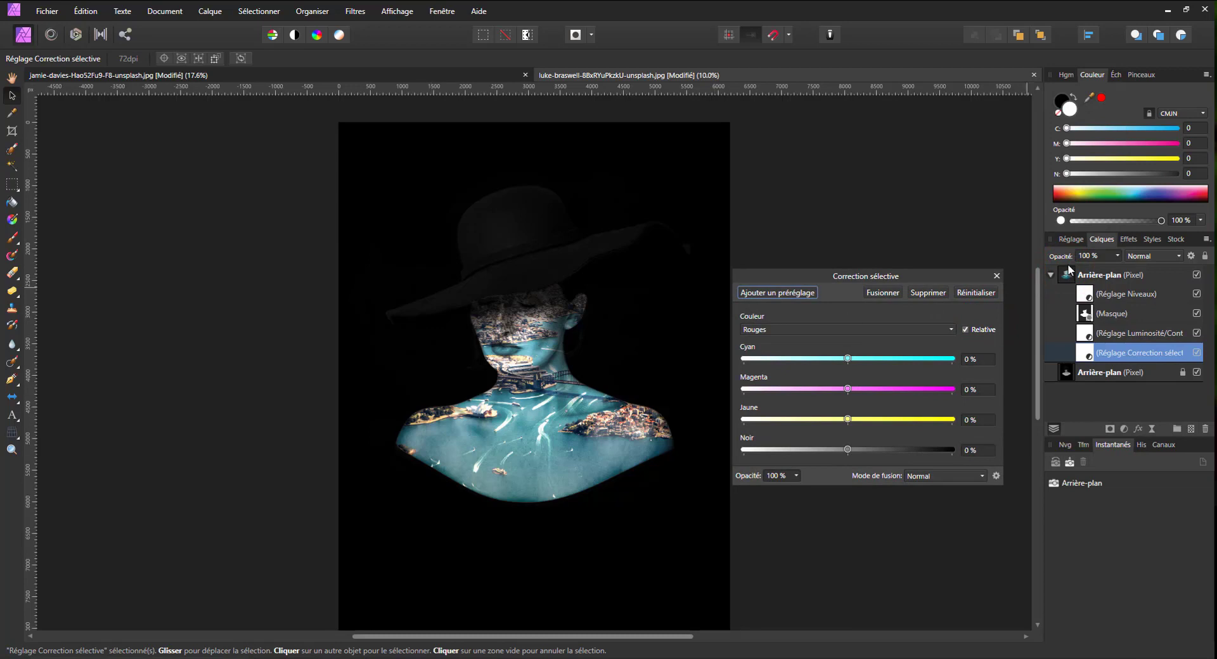
# - Collapse and re-expand the city layer to review its nested mask and adjustments
pyautogui.click(1055, 276)
pyautogui.click(1050, 274)
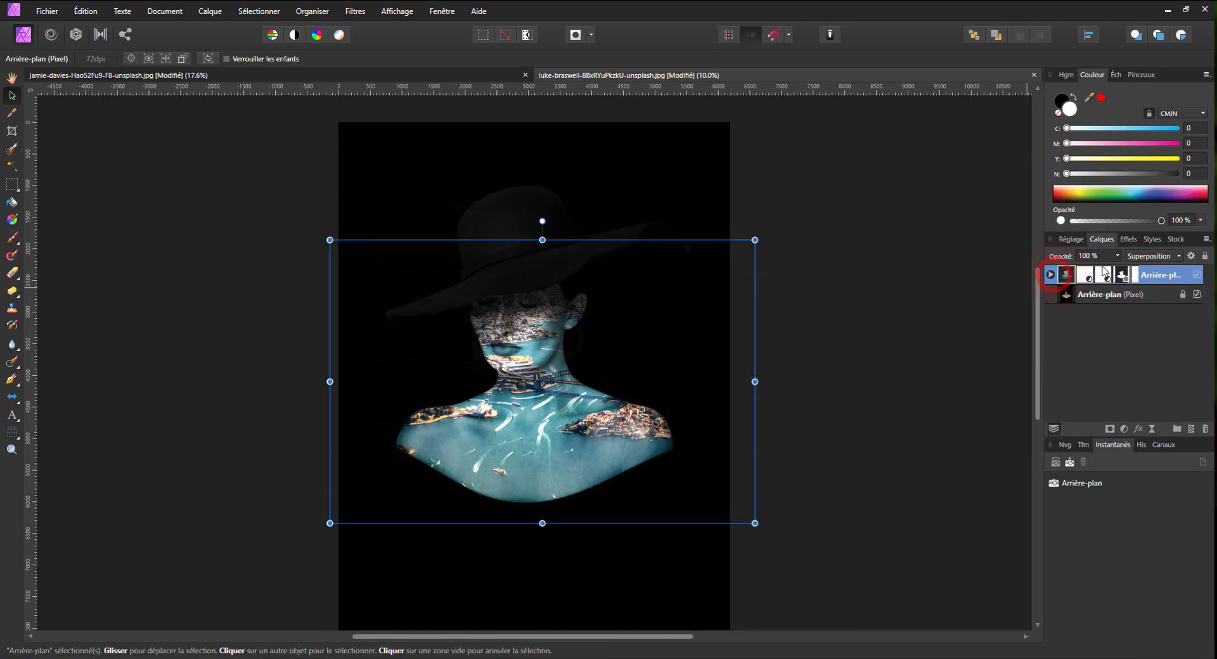
pyautogui.click(1051, 275)
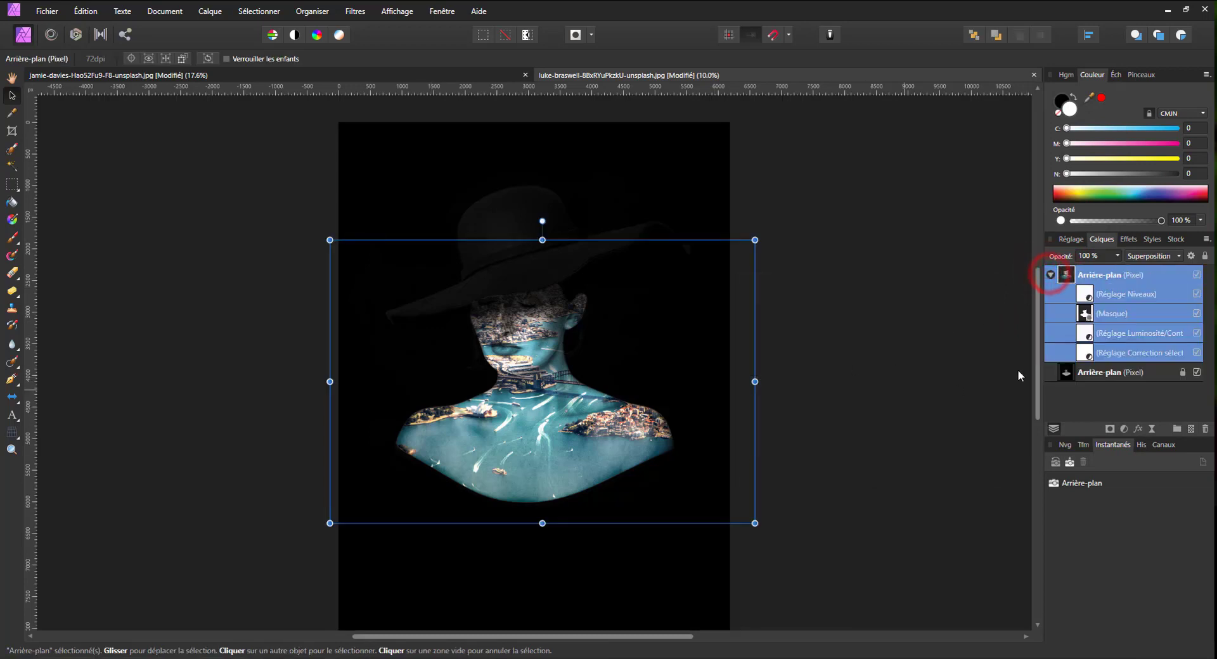
pyautogui.click(1101, 353)
pyautogui.click(916, 334)
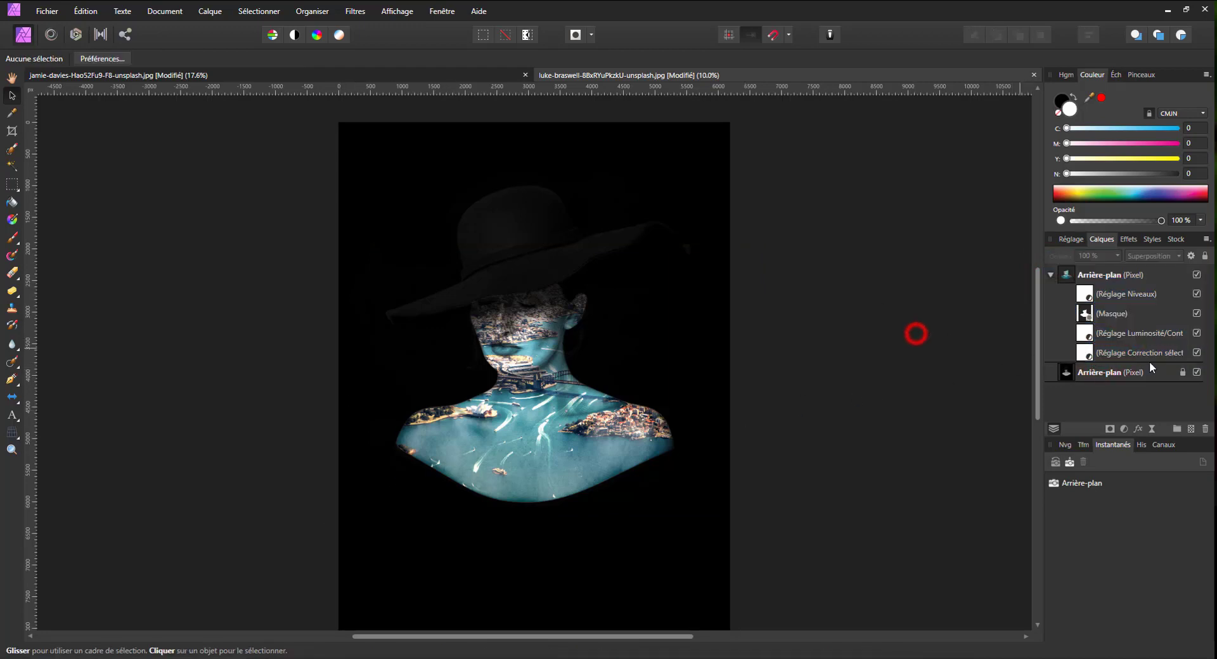
# - Reopen the Selective Color adjustment and, for Cyans, set cyan to 76 %, yellow to -51 % and black to 8 %
pyautogui.click(1152, 353)
pyautogui.doubleClick(1085, 352)
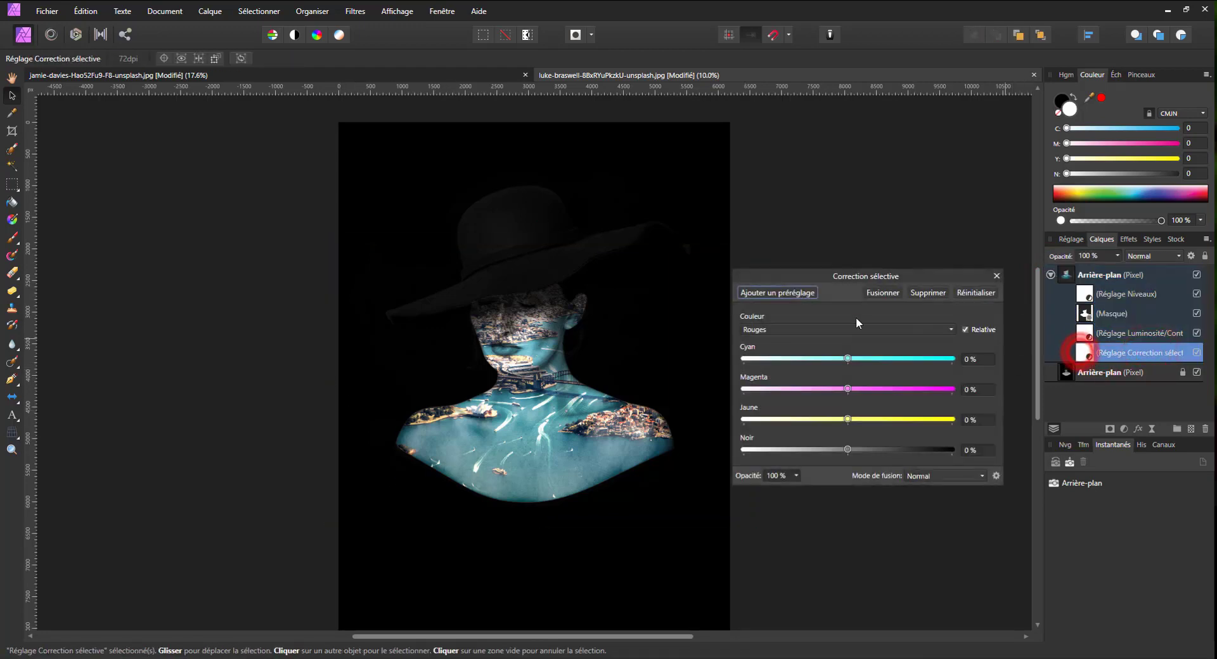
pyautogui.click(824, 331)
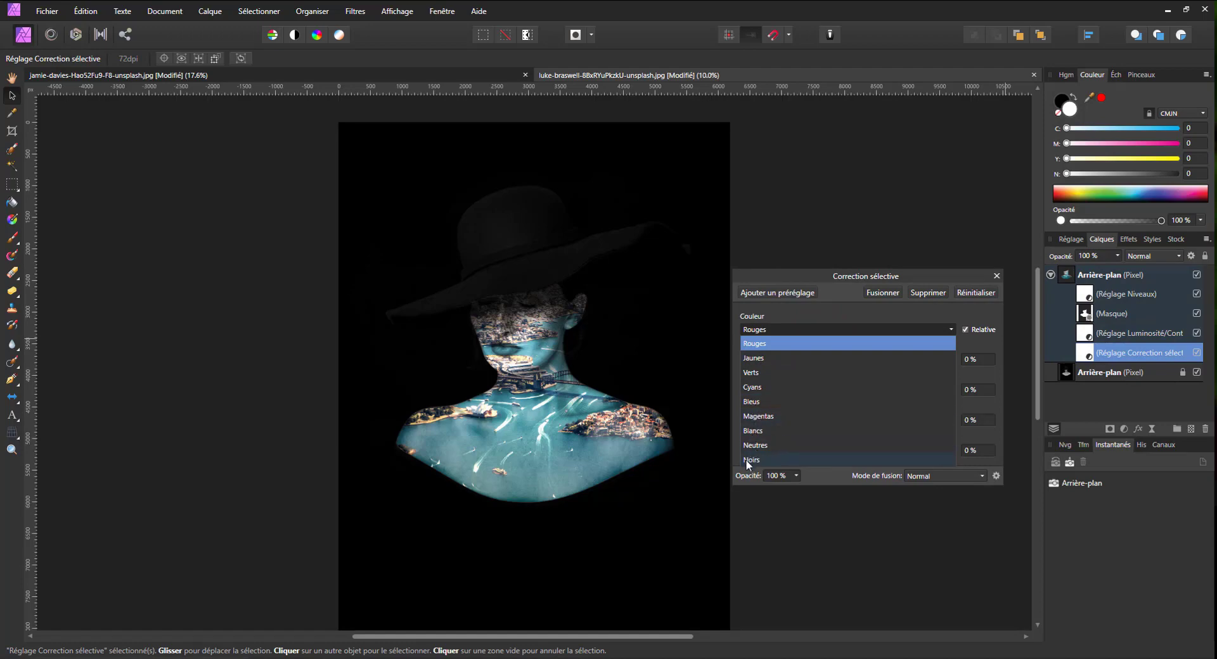
pyautogui.click(828, 314)
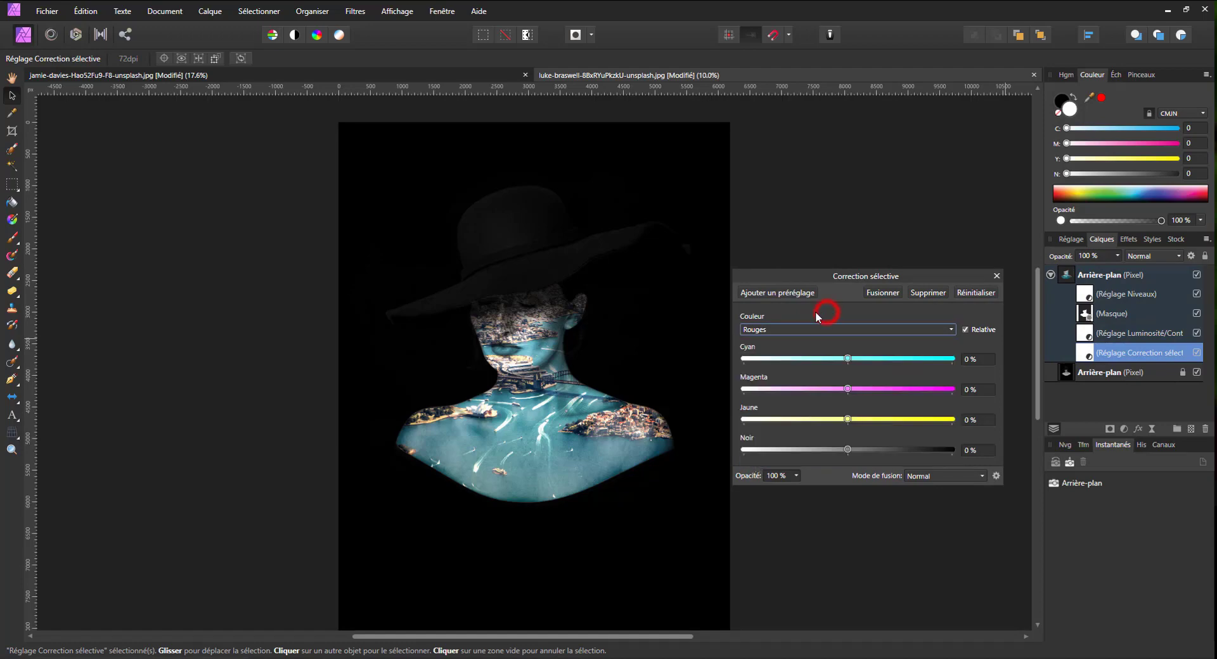
pyautogui.click(804, 332)
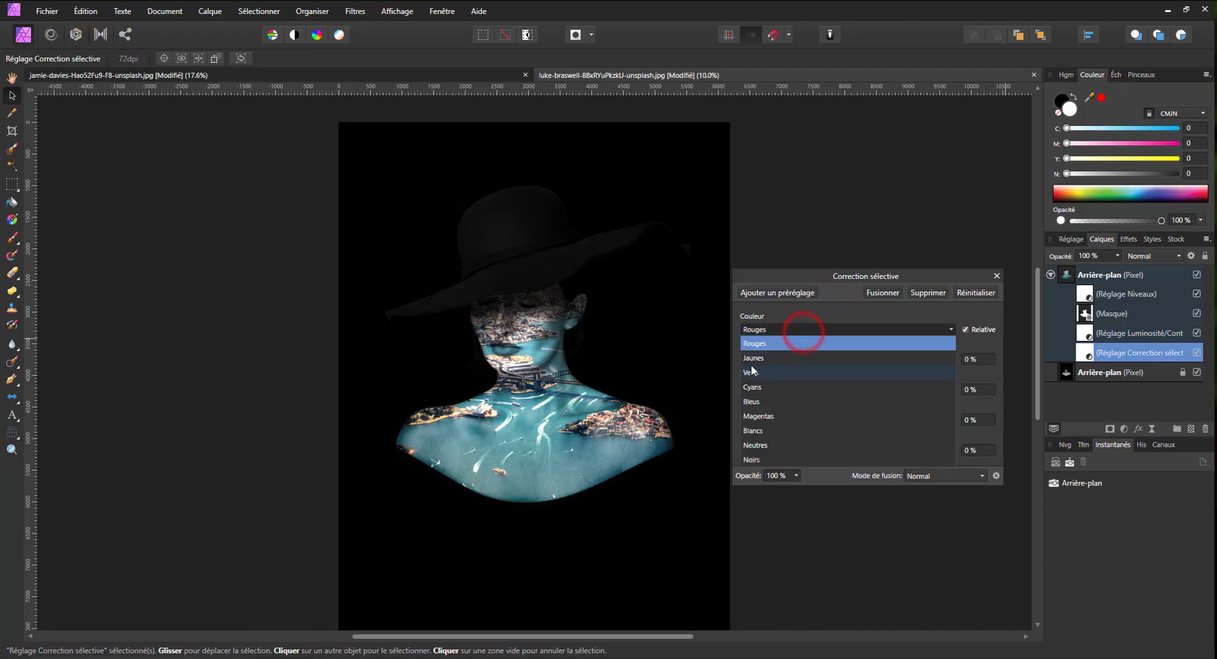
pyautogui.click(760, 388)
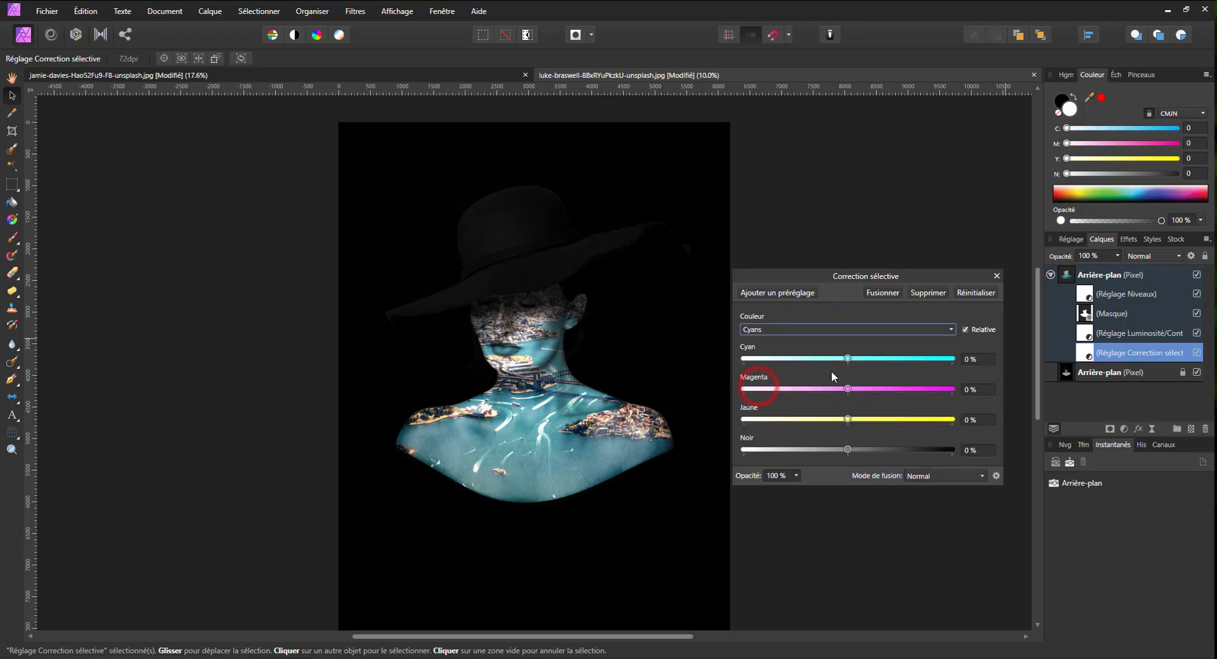
pyautogui.moveTo(848, 359); pyautogui.dragTo(911, 359)
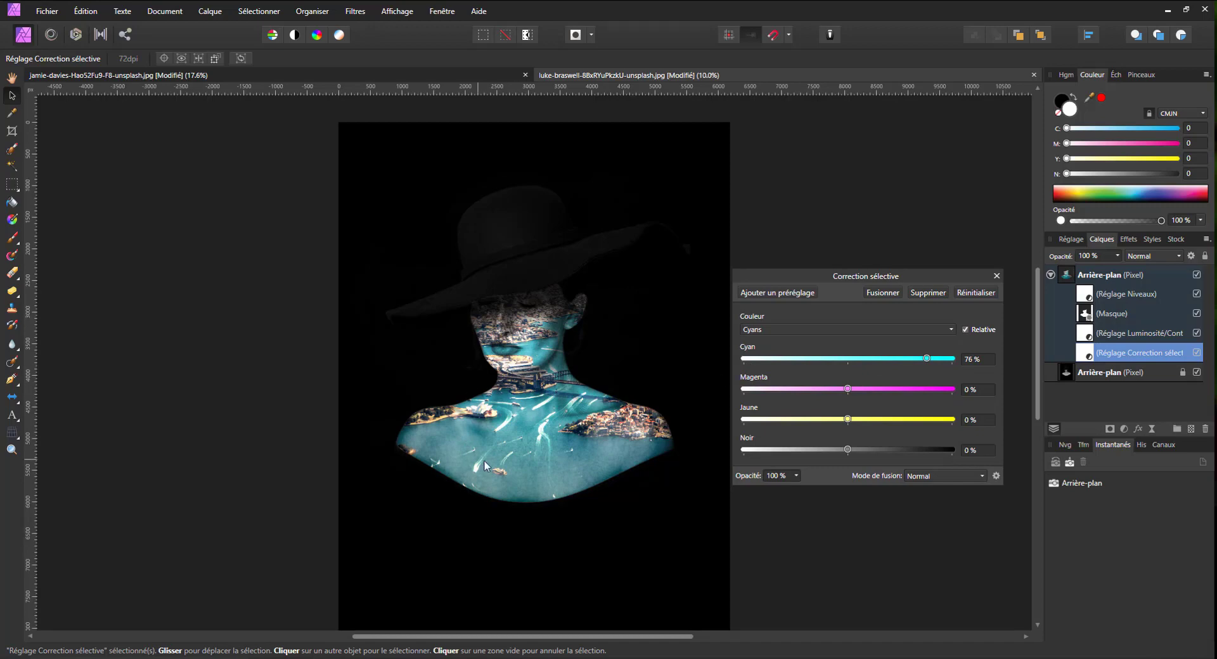
pyautogui.moveTo(850, 424); pyautogui.dragTo(797, 421)
pyautogui.moveTo(847, 450); pyautogui.dragTo(824, 441)
pyautogui.click(1199, 353)
pyautogui.click(1199, 354)
# - For Yellows (Jaunes) in the Selective Color adjustment, set yellow to 100 %, cyan to -6 % and black to 63 %
pyautogui.click(827, 331)
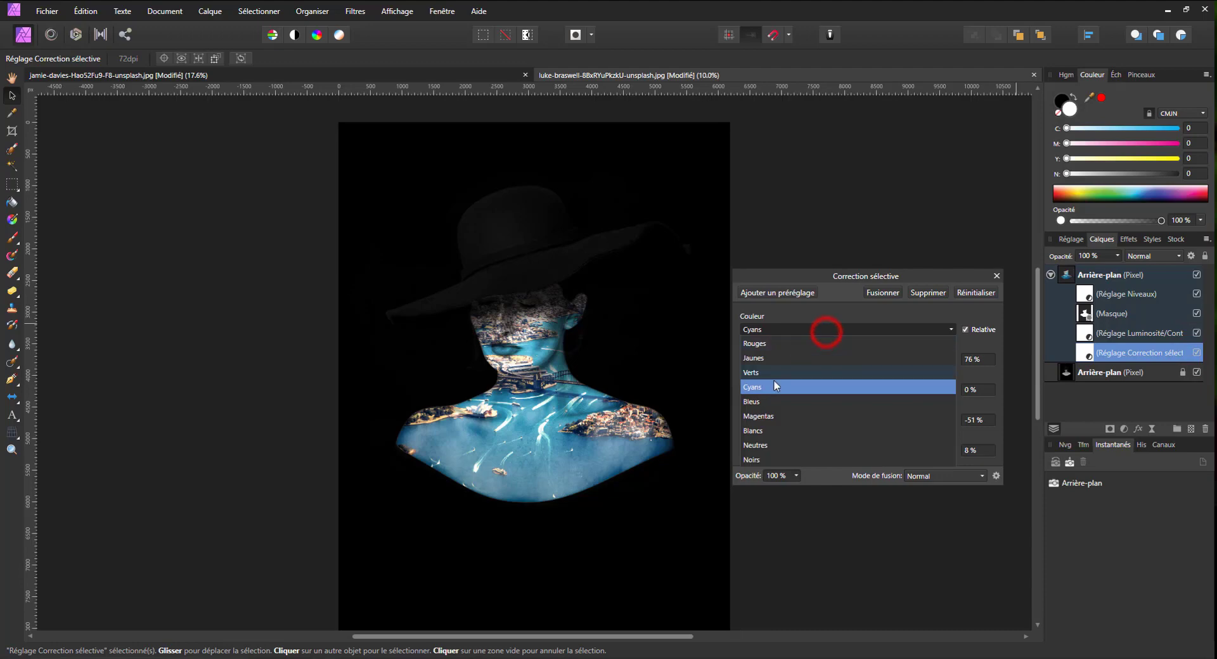
pyautogui.click(757, 358)
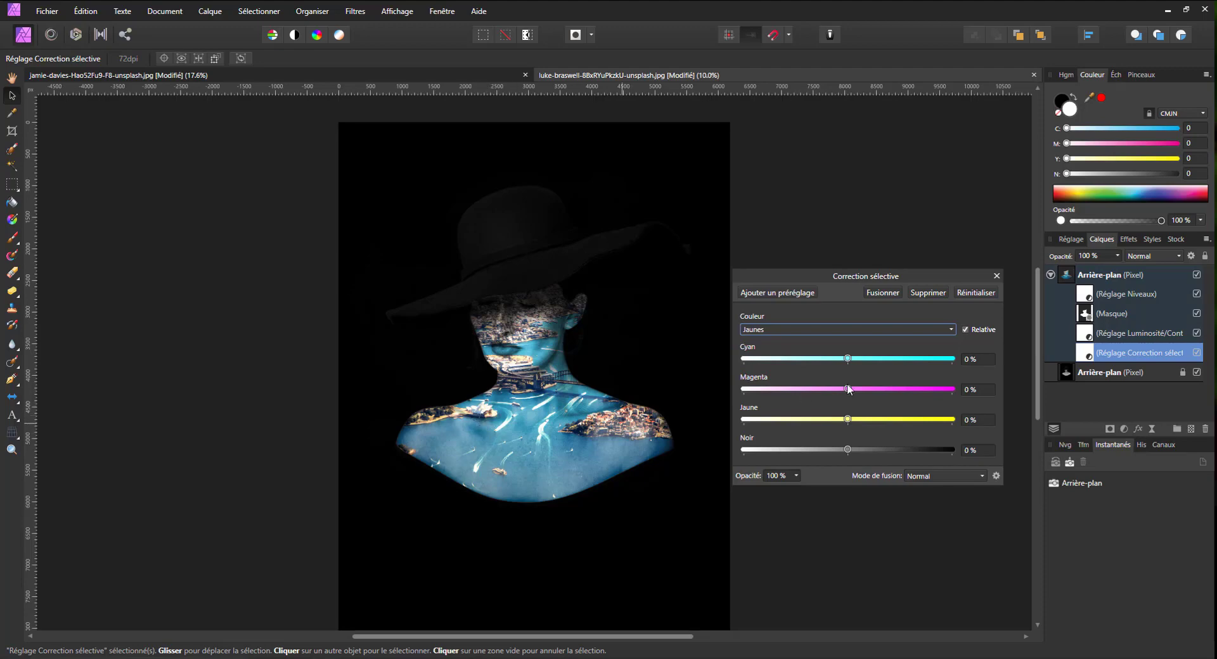
pyautogui.moveTo(850, 421); pyautogui.dragTo(790, 421)
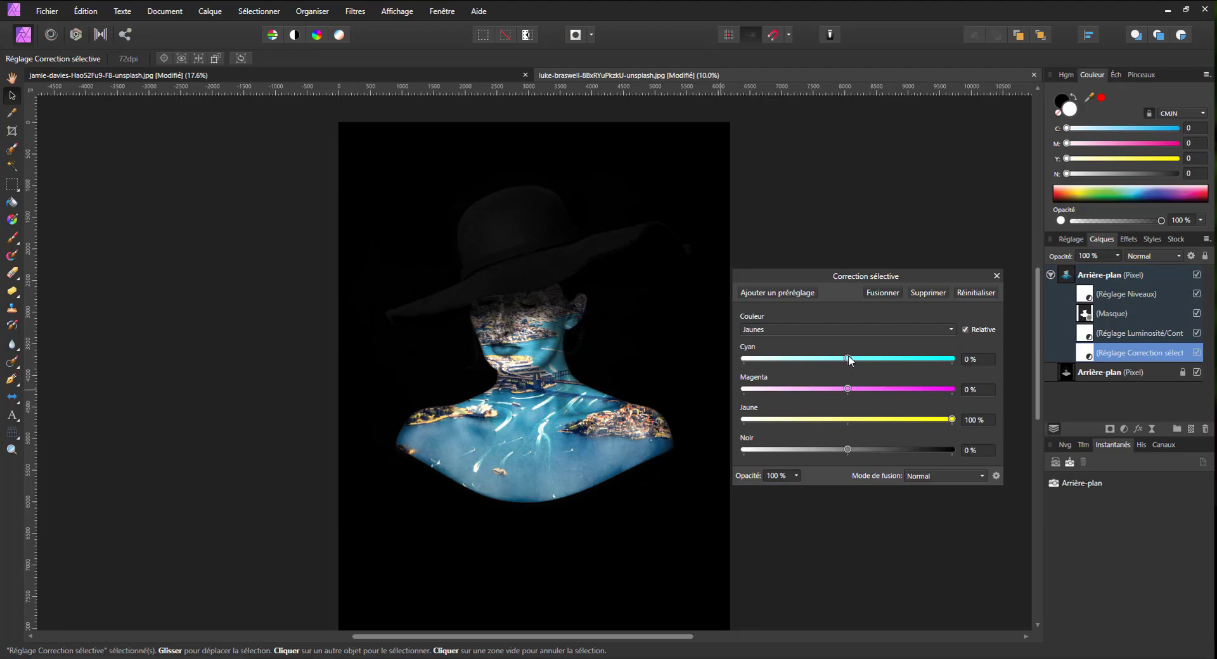
pyautogui.moveTo(850, 360)
pyautogui.mouseDown()
pyautogui.moveTo(927, 360)
pyautogui.moveTo(757, 361)
pyautogui.moveTo(835, 360)
pyautogui.mouseUp()
pyautogui.moveTo(882, 449); pyautogui.dragTo(951, 448)
# - Toggle the Selective Color adjustment's visibility to compare the color changes, and close its settings
pyautogui.click(1199, 354)
pyautogui.click(1196, 354)
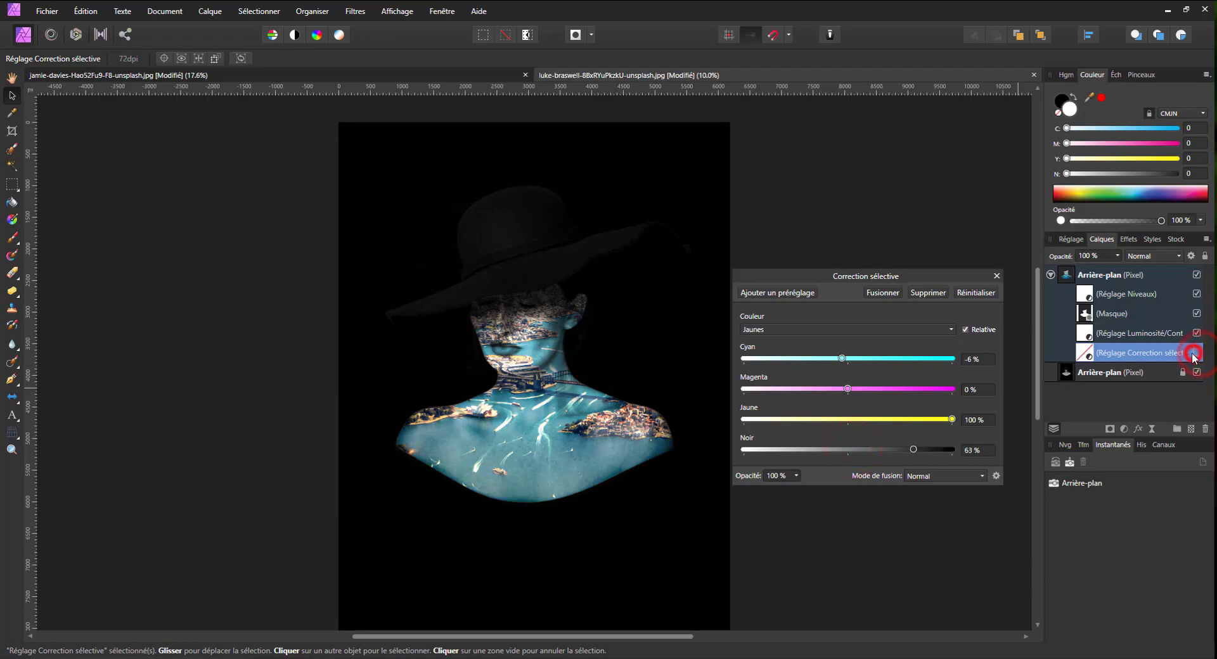
pyautogui.click(1194, 354)
pyautogui.click(1193, 355)
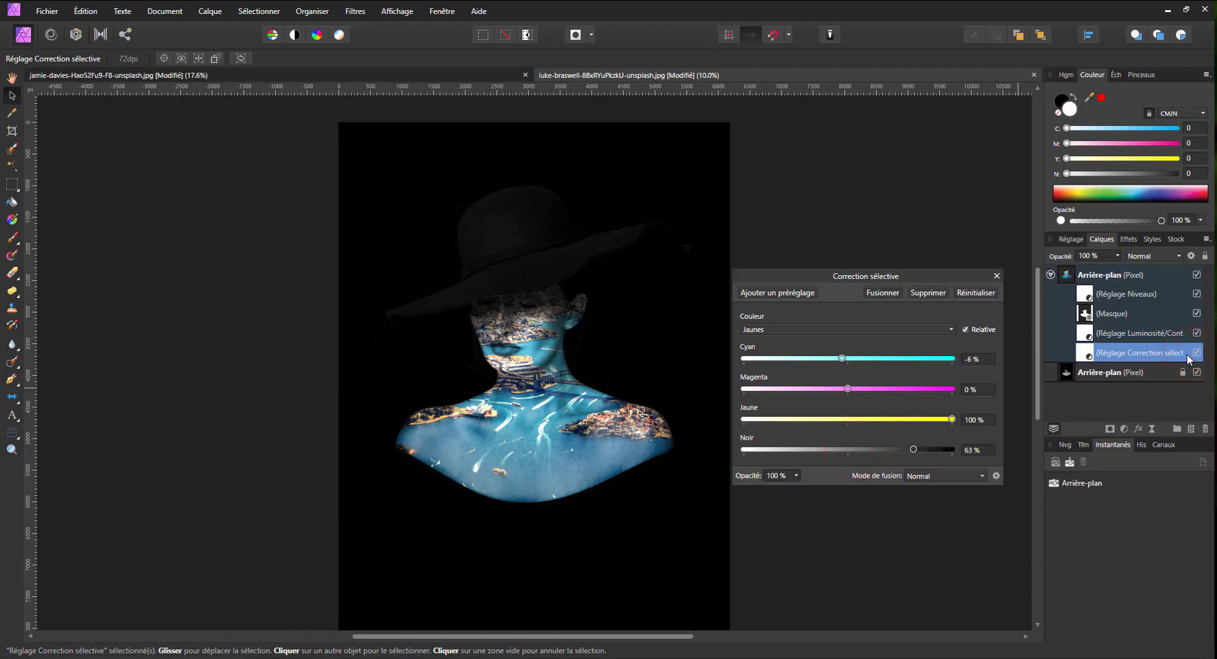
pyautogui.click(997, 275)
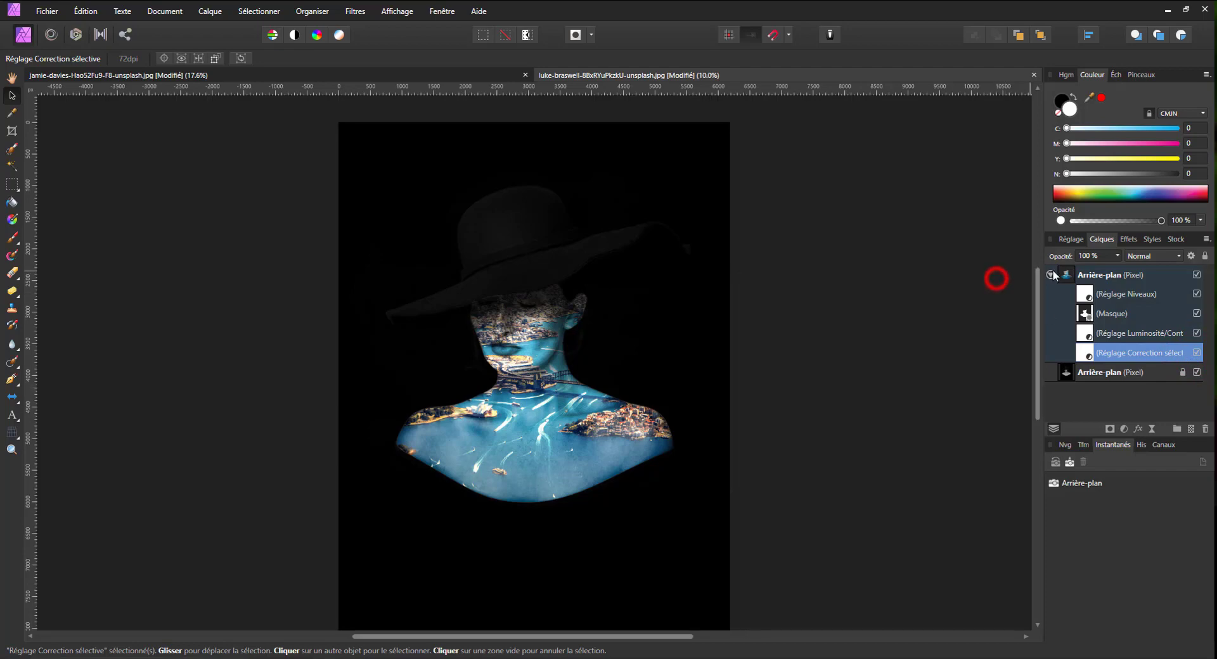
# - Collapse the city layer's nested items and look through the available live filters
pyautogui.click(1050, 275)
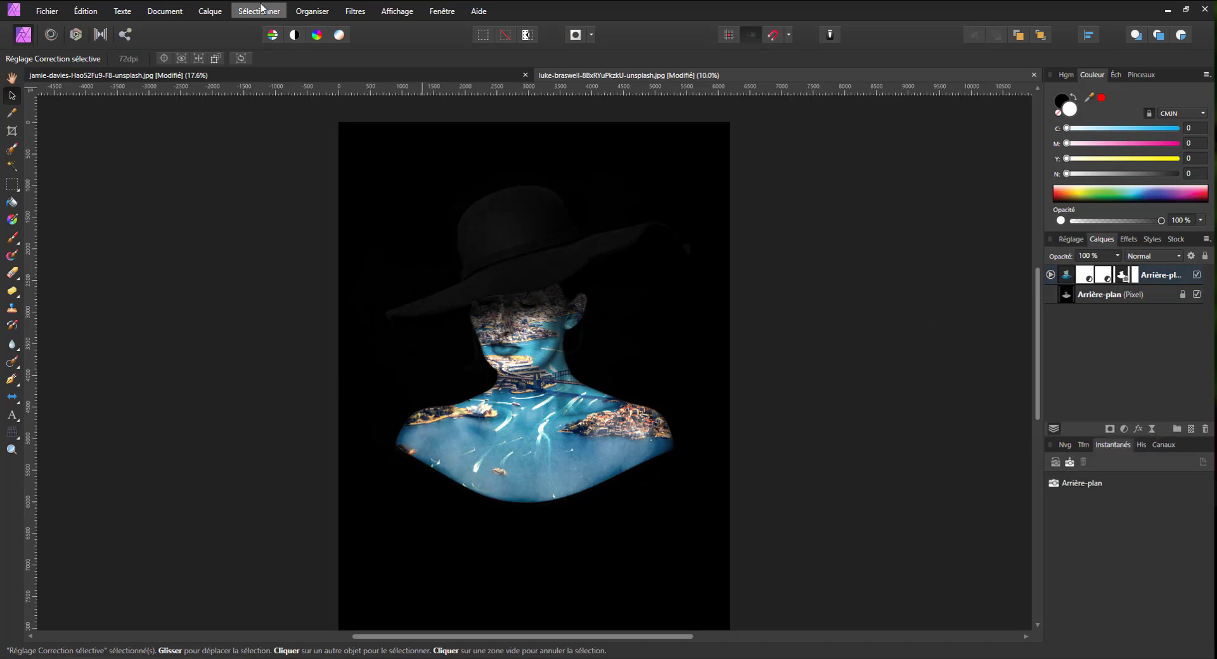
pyautogui.click(1150, 430)
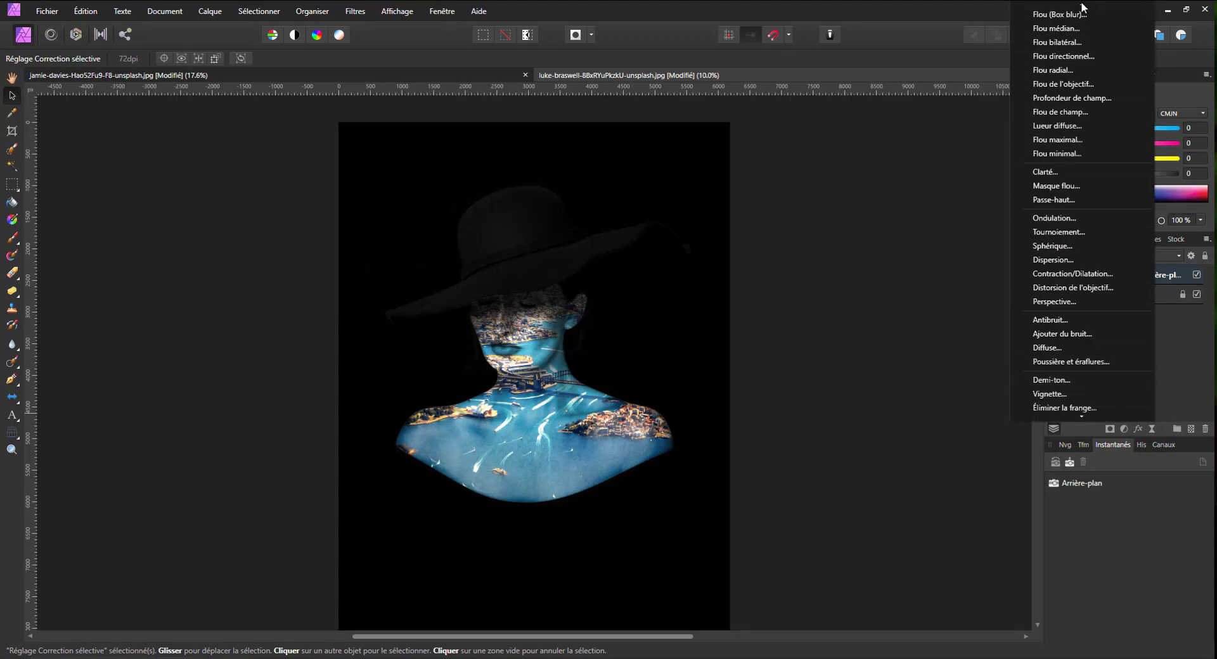
pyautogui.moveTo(1081, 4)
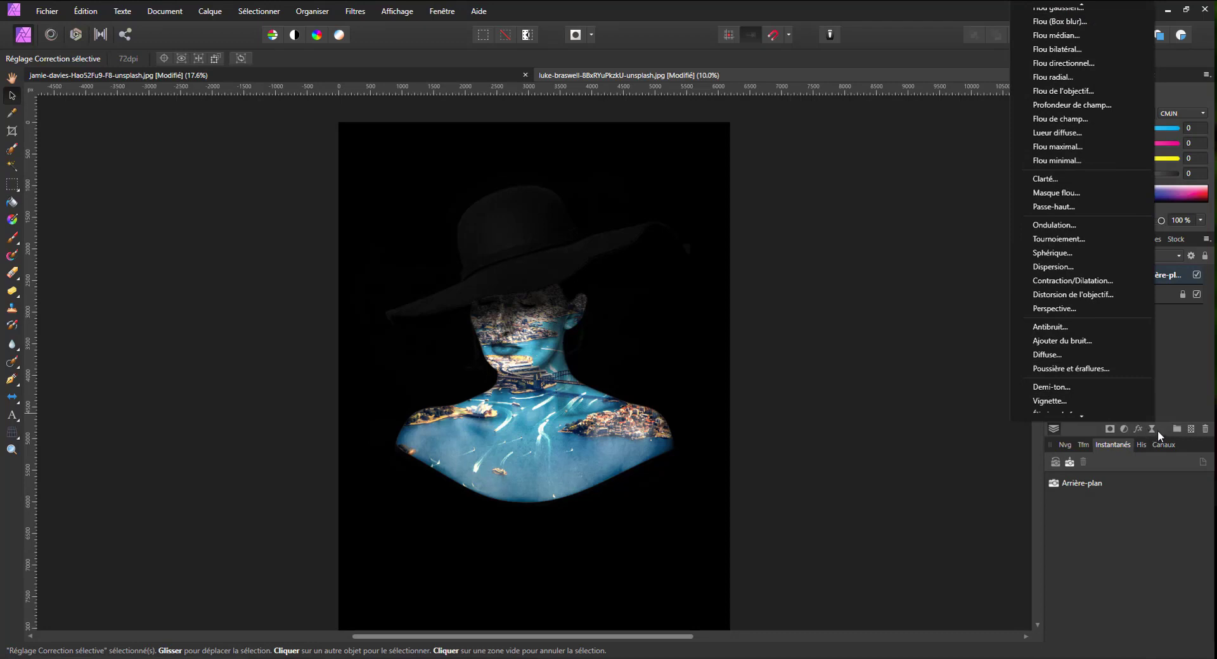
pyautogui.scroll(-3, 1071, 325)
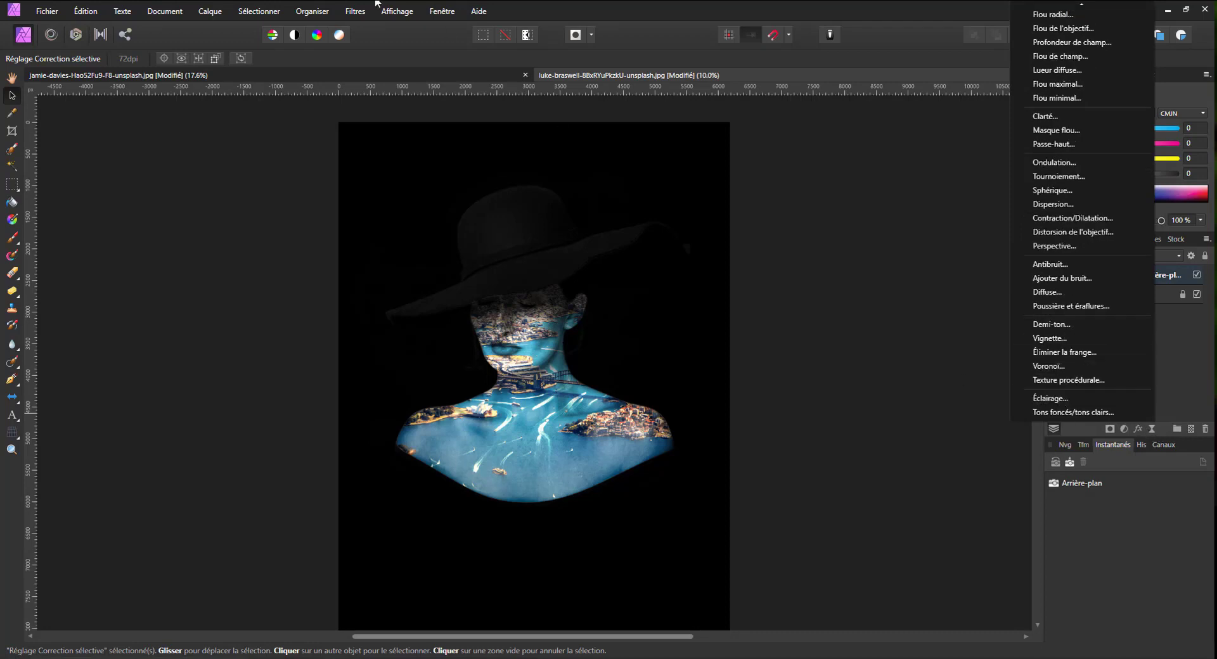
pyautogui.click(348, 15)
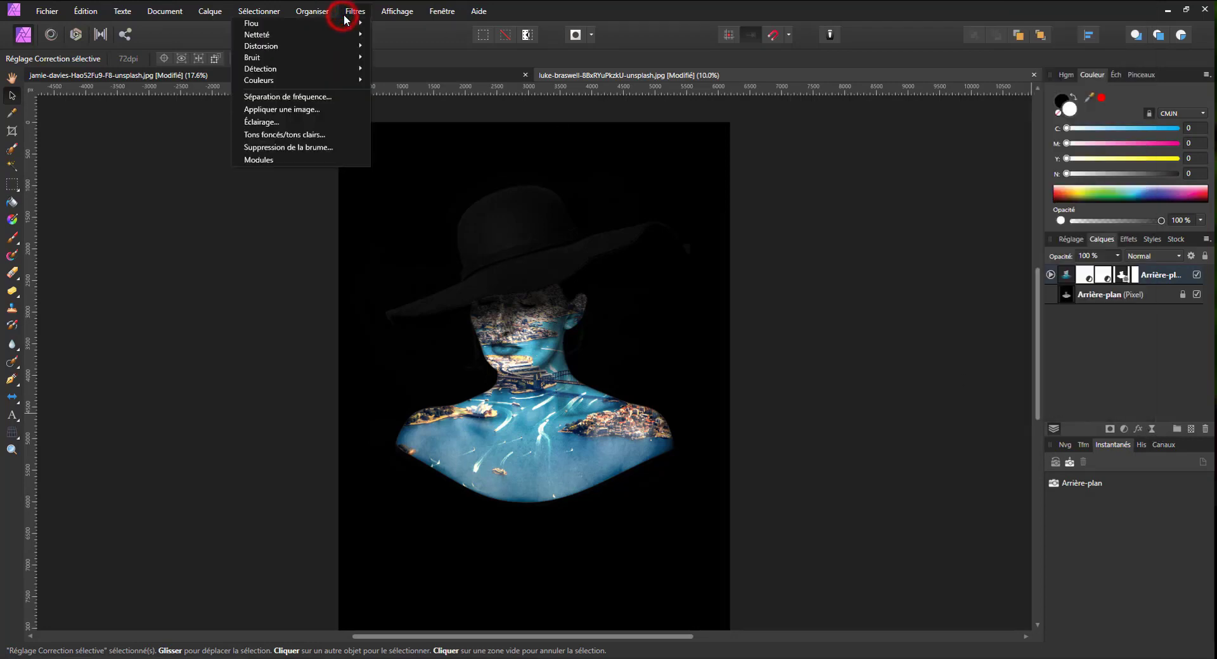
pyautogui.click(279, 120)
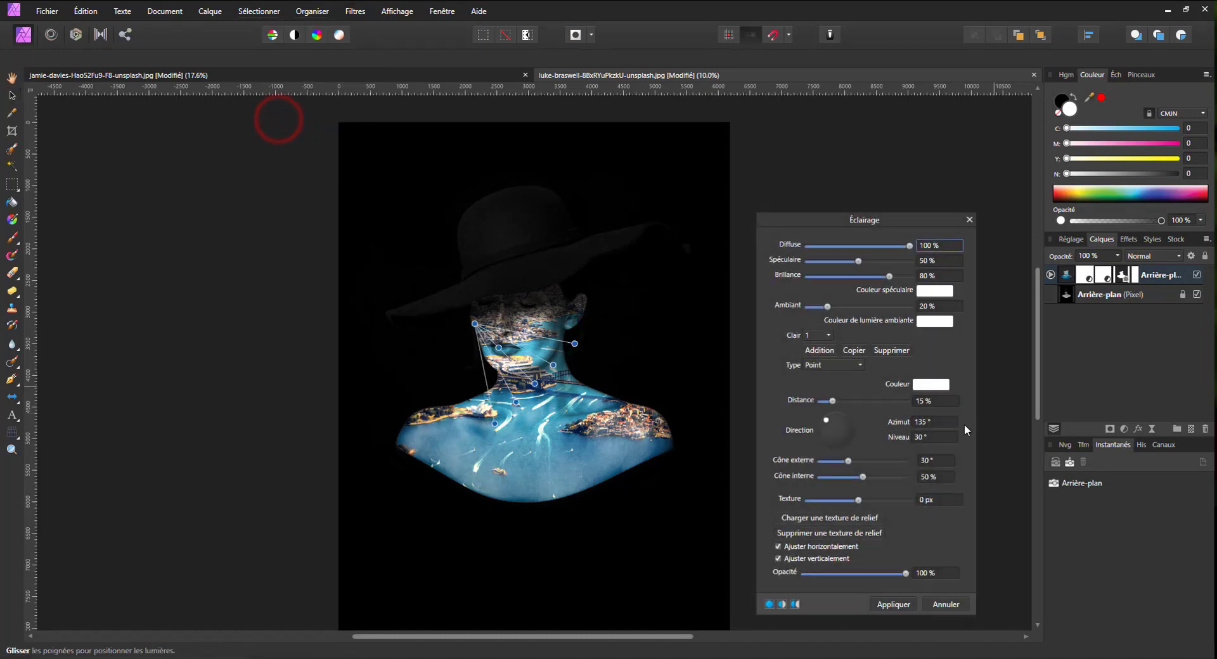
pyautogui.moveTo(475, 323); pyautogui.dragTo(629, 486)
pyautogui.click(945, 605)
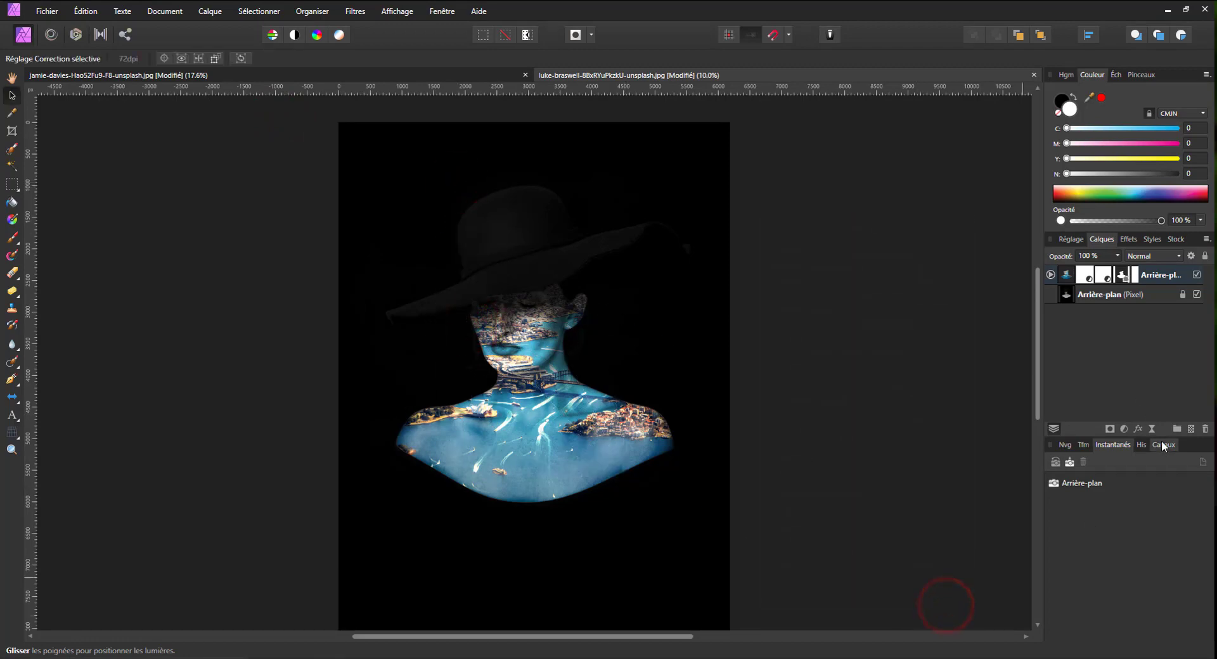
# - Add a live Lighting (Éclairage) filter and move its light source to below the portrait's right-hand shoulder
pyautogui.click(1152, 429)
pyautogui.click(1071, 400)
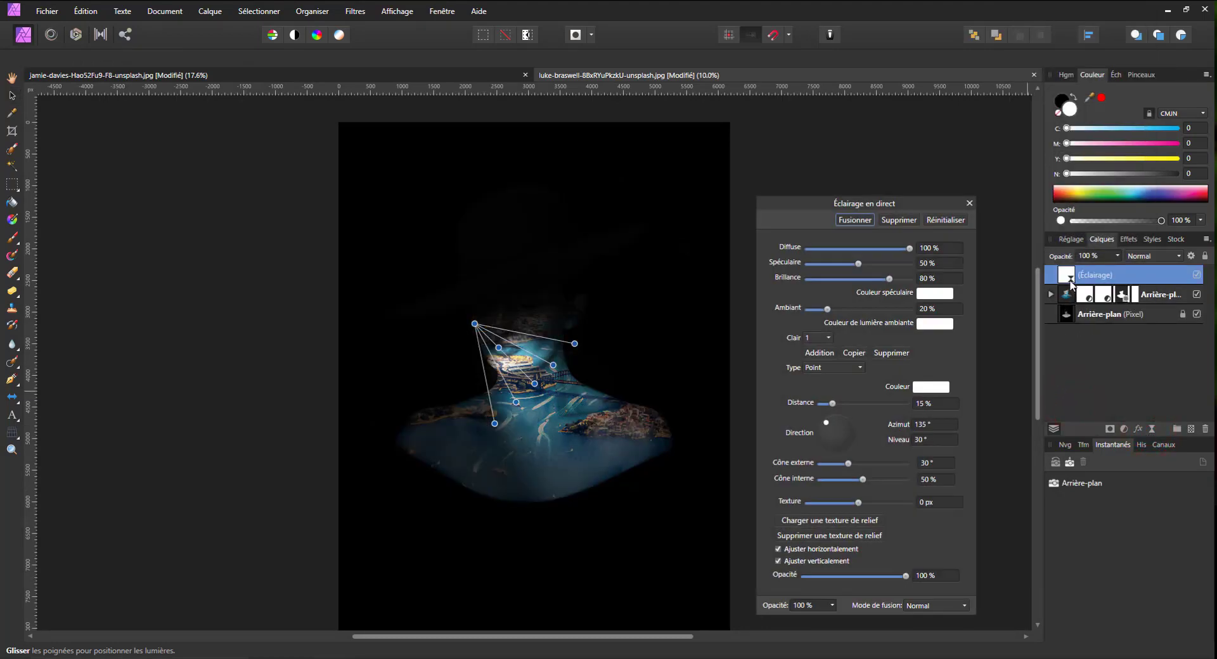
pyautogui.moveTo(476, 324); pyautogui.dragTo(681, 514)
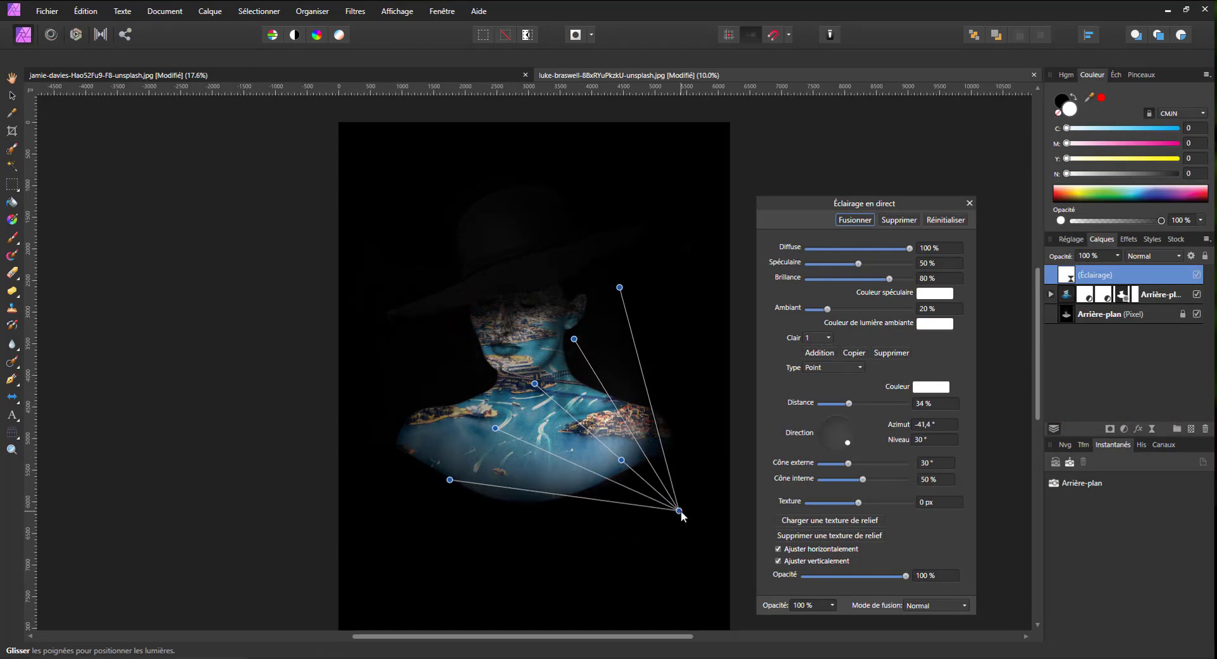
# - Reshape the spotlight on the canvas to an outer cone of 35.6°, an inner cone of 75 % and an elevation of 34.8°
pyautogui.moveTo(626, 294); pyautogui.dragTo(621, 246)
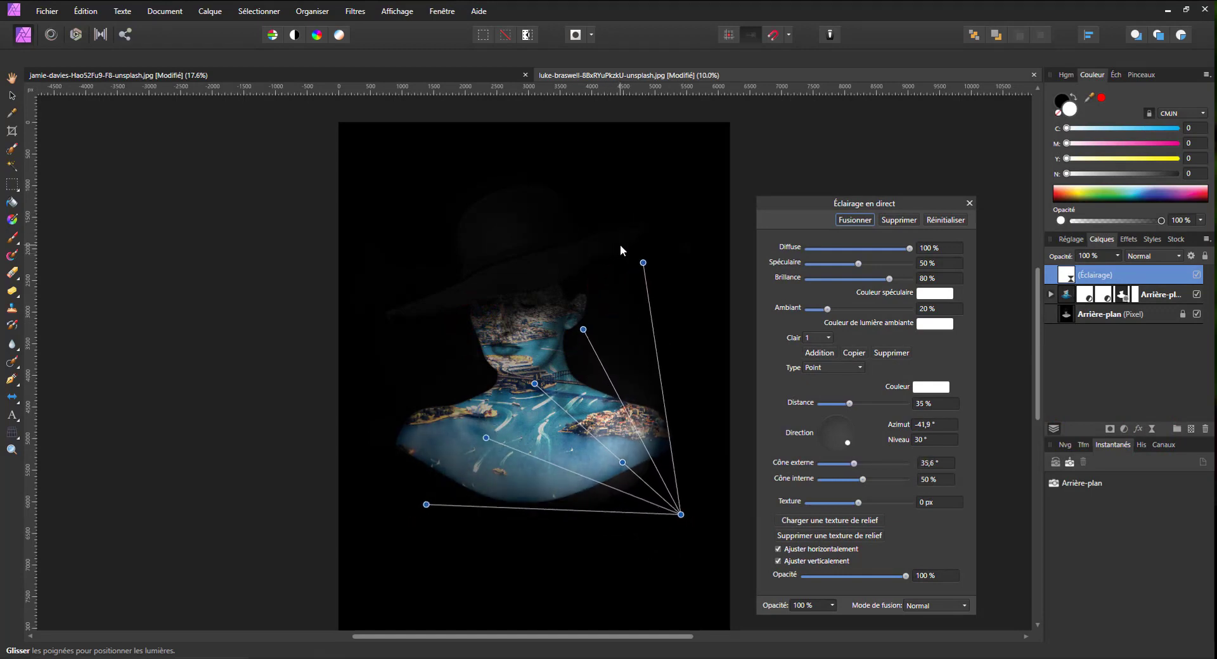
pyautogui.moveTo(622, 464)
pyautogui.mouseDown()
pyautogui.moveTo(625, 451)
pyautogui.moveTo(610, 454)
pyautogui.mouseUp()
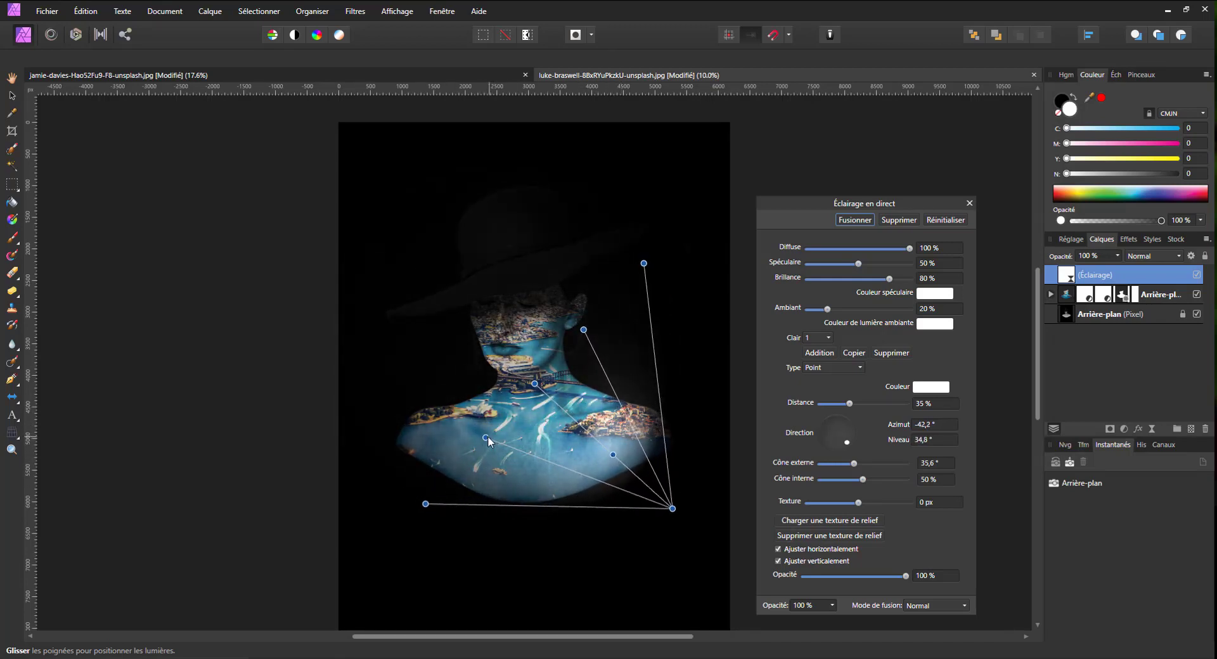
pyautogui.moveTo(487, 437); pyautogui.dragTo(445, 457)
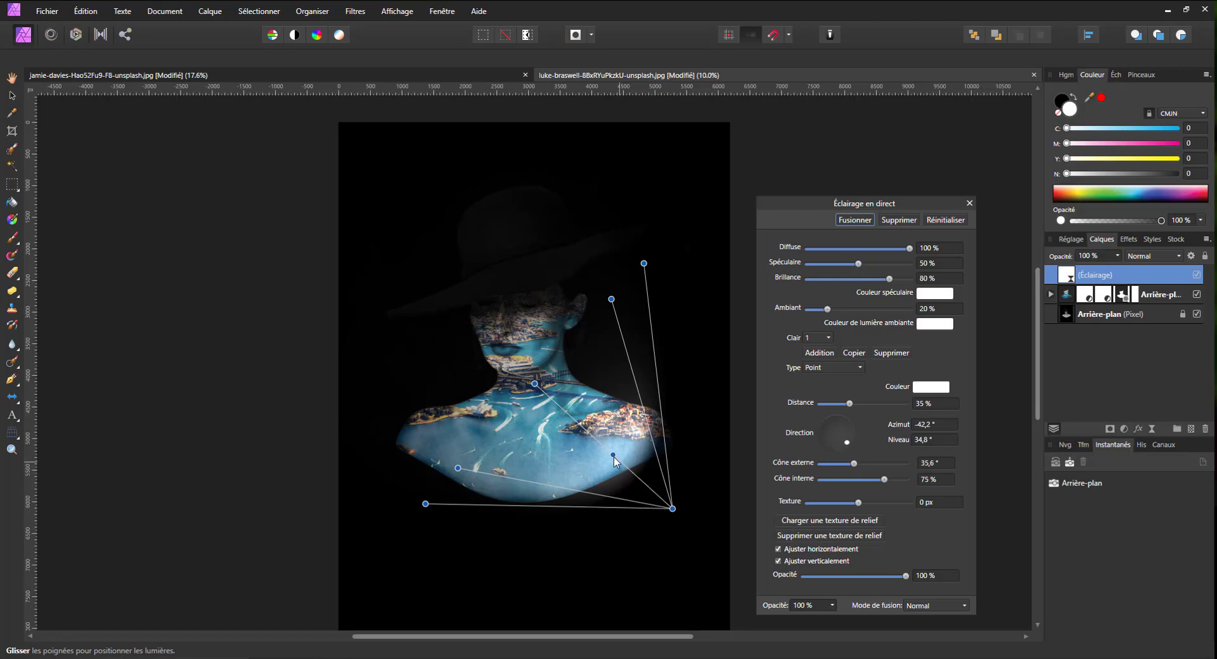
# - Reposition the spotlight beside the shoulder at 29 % distance and narrow its outer cone to 33.4° and inner cone to 72 %
pyautogui.click(674, 509)
pyautogui.moveTo(534, 383)
pyautogui.mouseDown()
pyautogui.moveTo(507, 350)
pyautogui.moveTo(555, 415)
pyautogui.mouseUp()
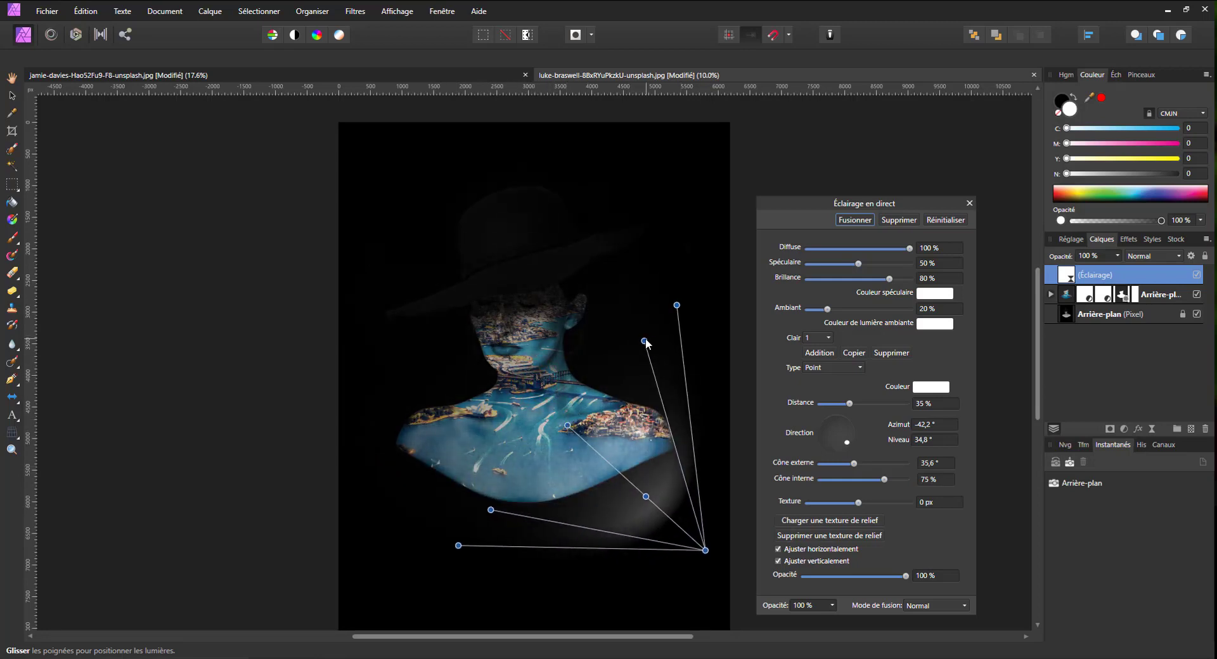
pyautogui.moveTo(645, 340)
pyautogui.mouseDown()
pyautogui.moveTo(621, 310)
pyautogui.moveTo(676, 305)
pyautogui.moveTo(644, 258)
pyautogui.moveTo(637, 290)
pyautogui.mouseUp()
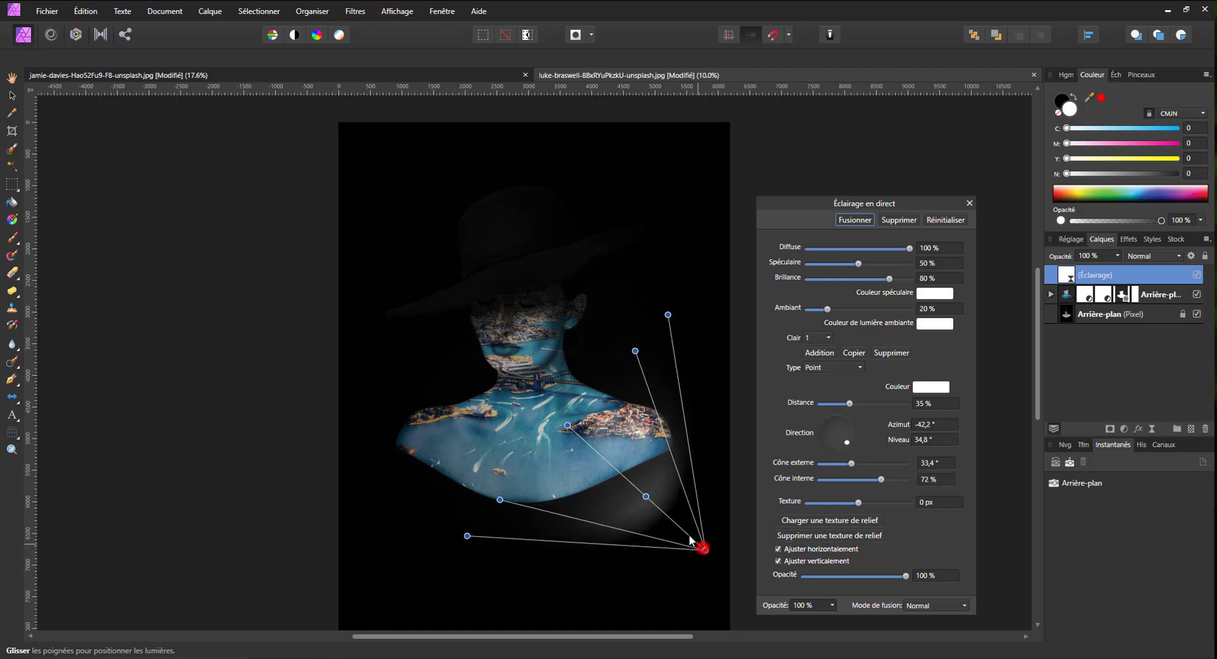
pyautogui.moveTo(706, 552)
pyautogui.mouseDown()
pyautogui.moveTo(660, 508)
pyautogui.moveTo(680, 530)
pyautogui.mouseUp()
pyautogui.click(629, 484)
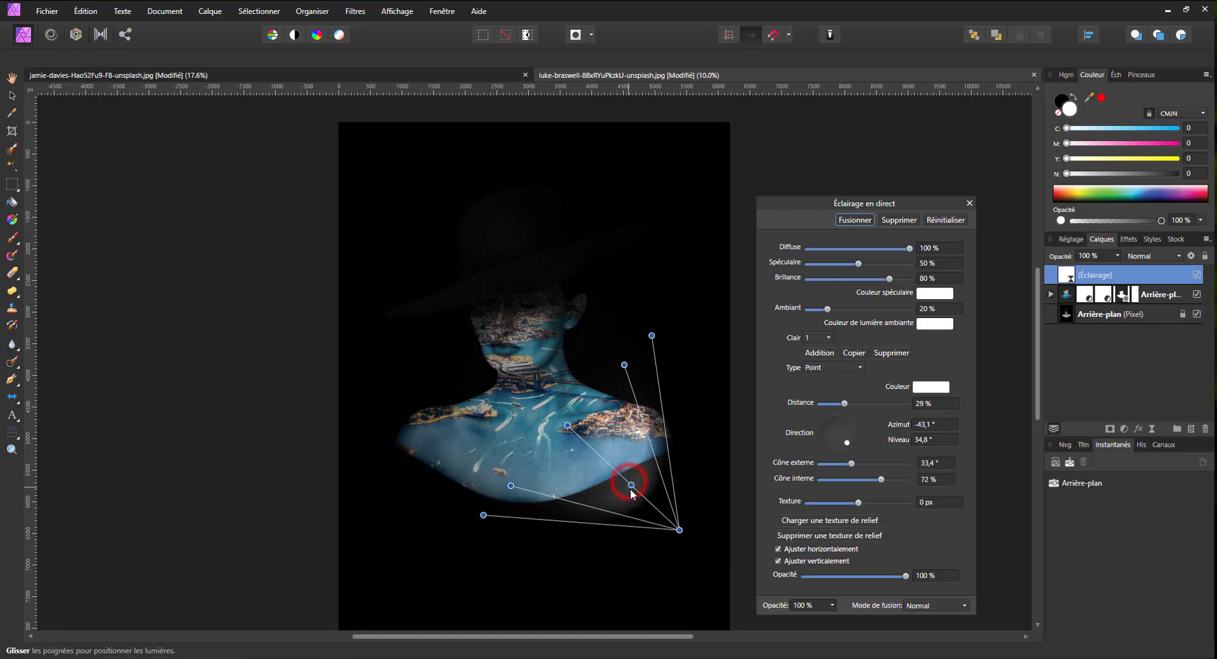
pyautogui.moveTo(567, 425)
pyautogui.mouseDown()
pyautogui.moveTo(540, 393)
pyautogui.moveTo(566, 407)
pyautogui.mouseUp()
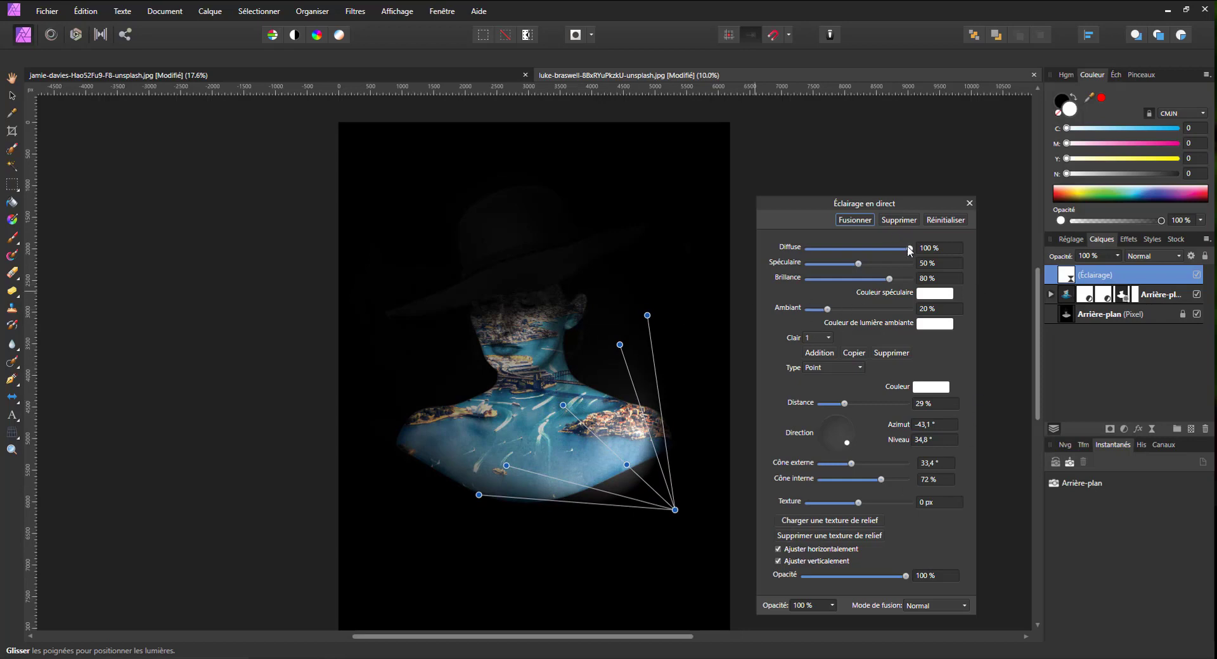
# - Set the live lighting to diffuse 100 %, specular 100 %, shininess (Brillance) 81 % and ambient 40 %
pyautogui.moveTo(885, 252); pyautogui.dragTo(943, 260)
pyautogui.moveTo(857, 262); pyautogui.dragTo(912, 269)
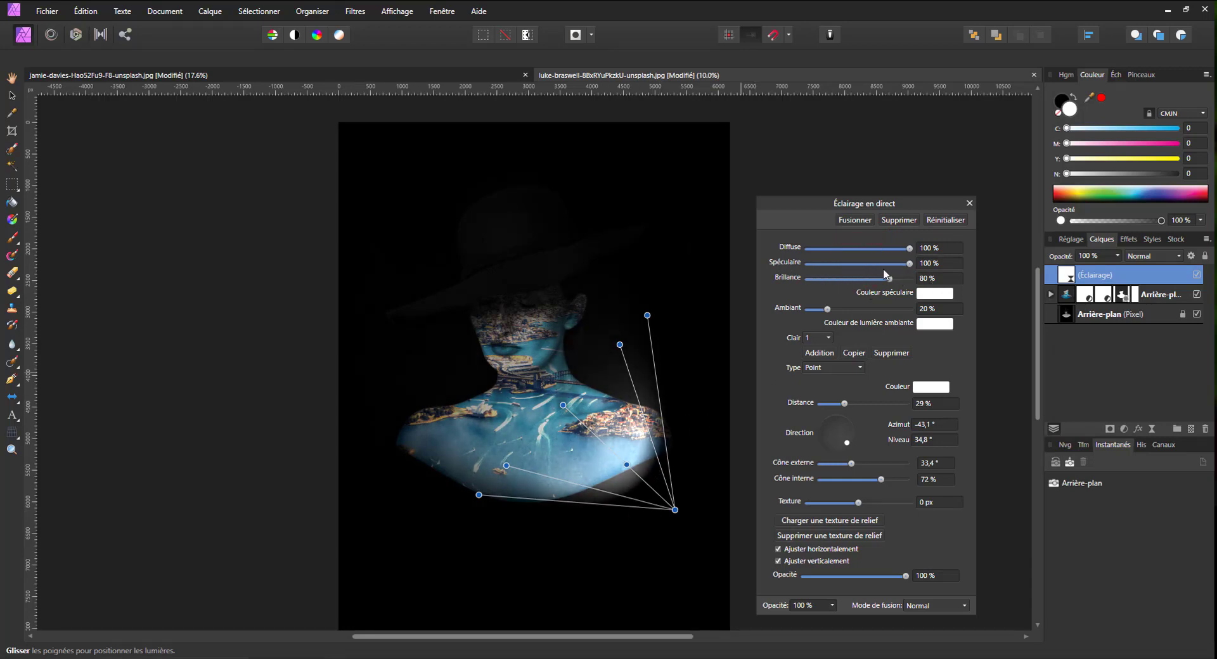
pyautogui.moveTo(889, 284)
pyautogui.mouseDown()
pyautogui.moveTo(805, 280)
pyautogui.moveTo(936, 287)
pyautogui.moveTo(880, 279)
pyautogui.moveTo(892, 278)
pyautogui.mouseUp()
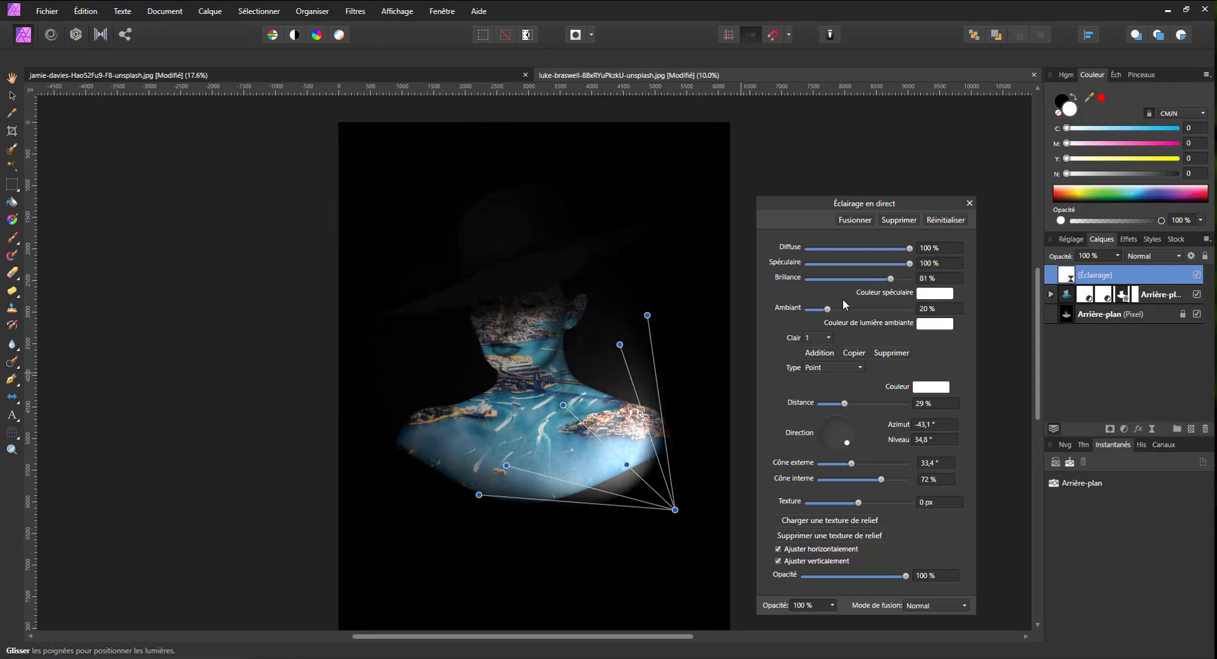
pyautogui.moveTo(827, 309); pyautogui.dragTo(848, 314)
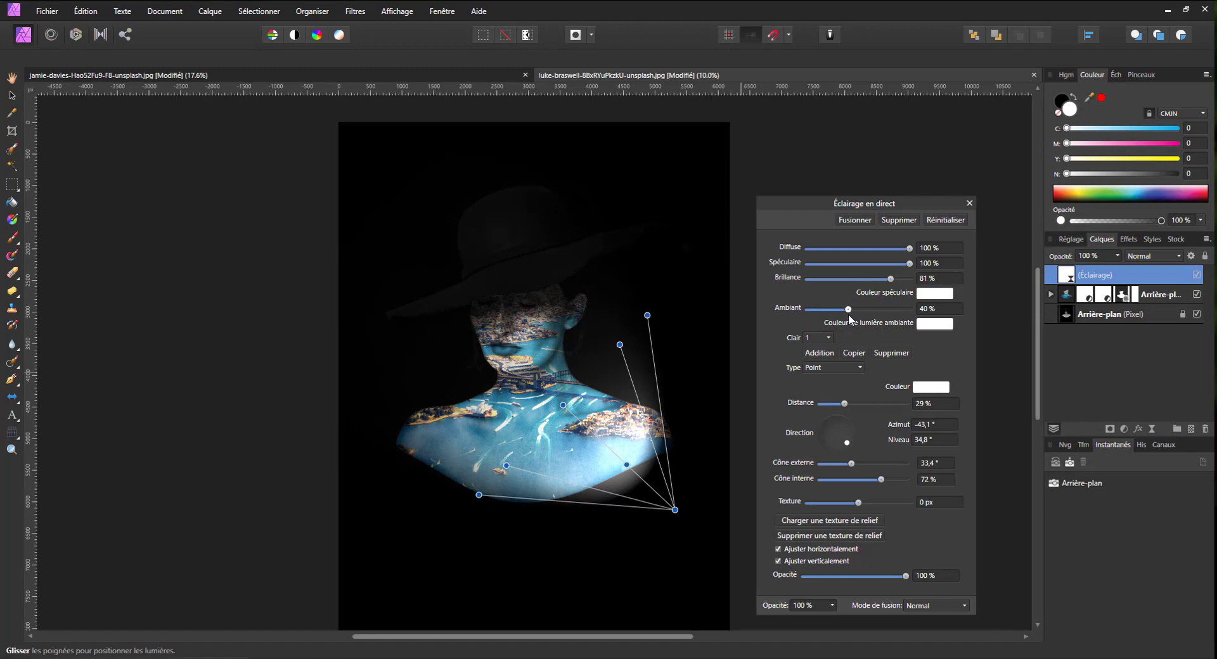
# - Set the specular colour's cyan value to 62 and move the light source closer to the shoulder, at 25 % distance
pyautogui.click(932, 294)
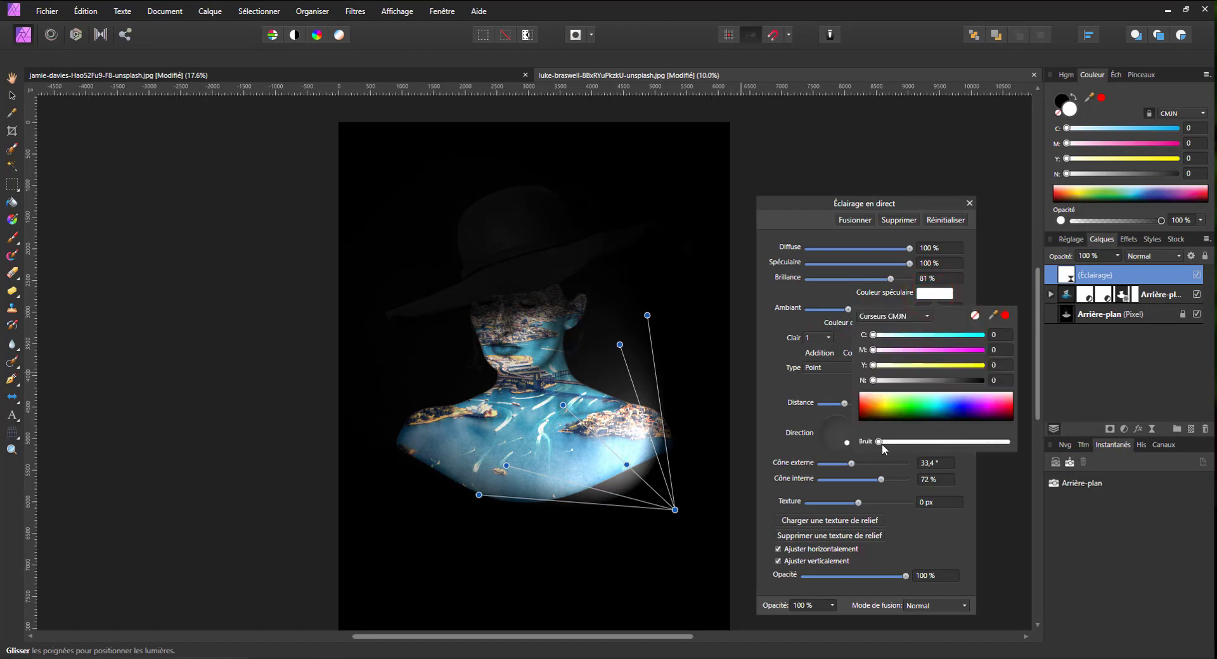
pyautogui.click(880, 442)
pyautogui.moveTo(875, 337); pyautogui.dragTo(943, 339)
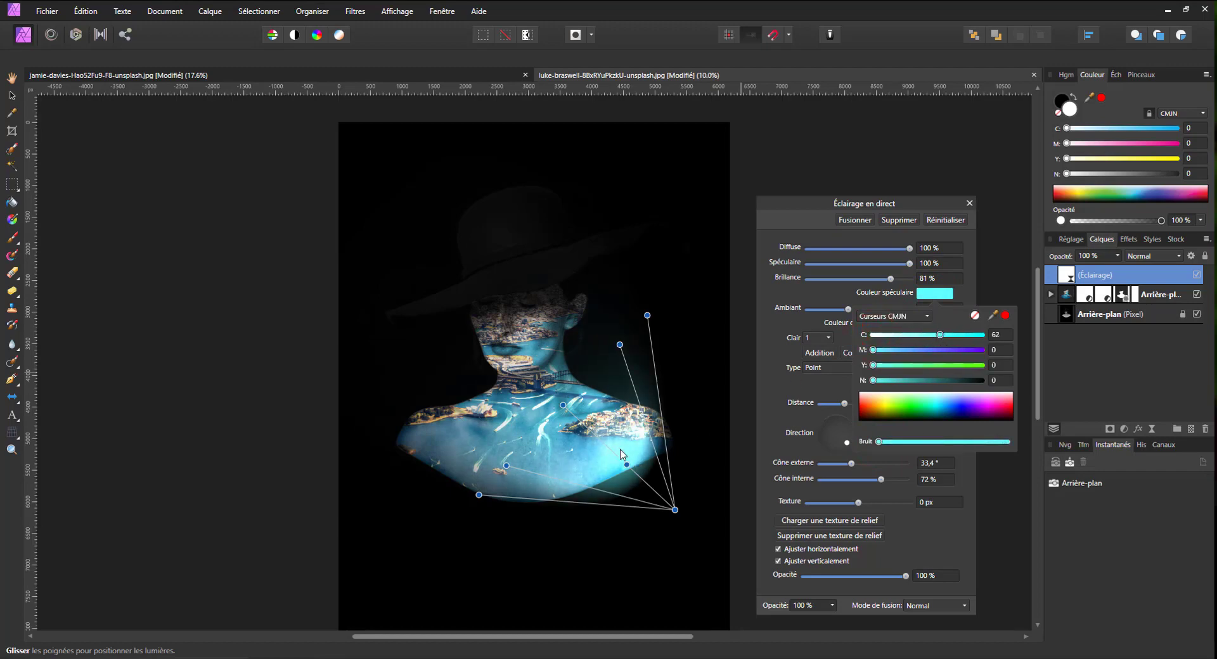
pyautogui.moveTo(675, 515); pyautogui.dragTo(658, 501)
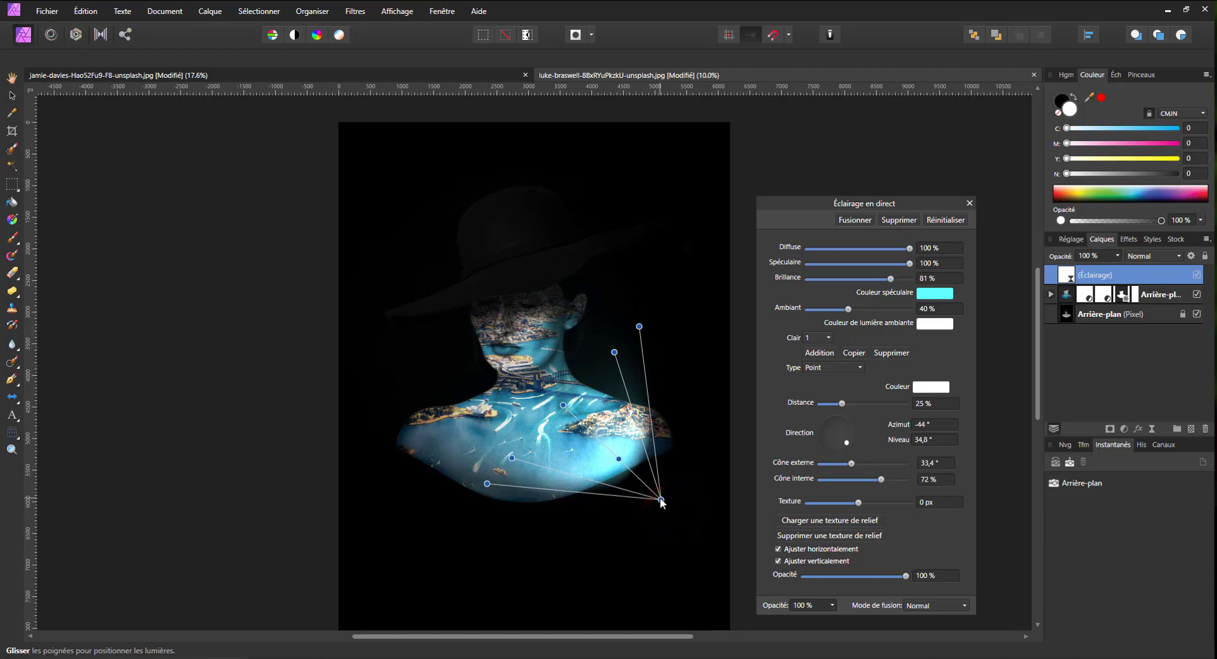
# - Sample a blue from the portrait's upper chest with the colour picker, and set the specular colour's cyan value to 33
pyautogui.click(936, 294)
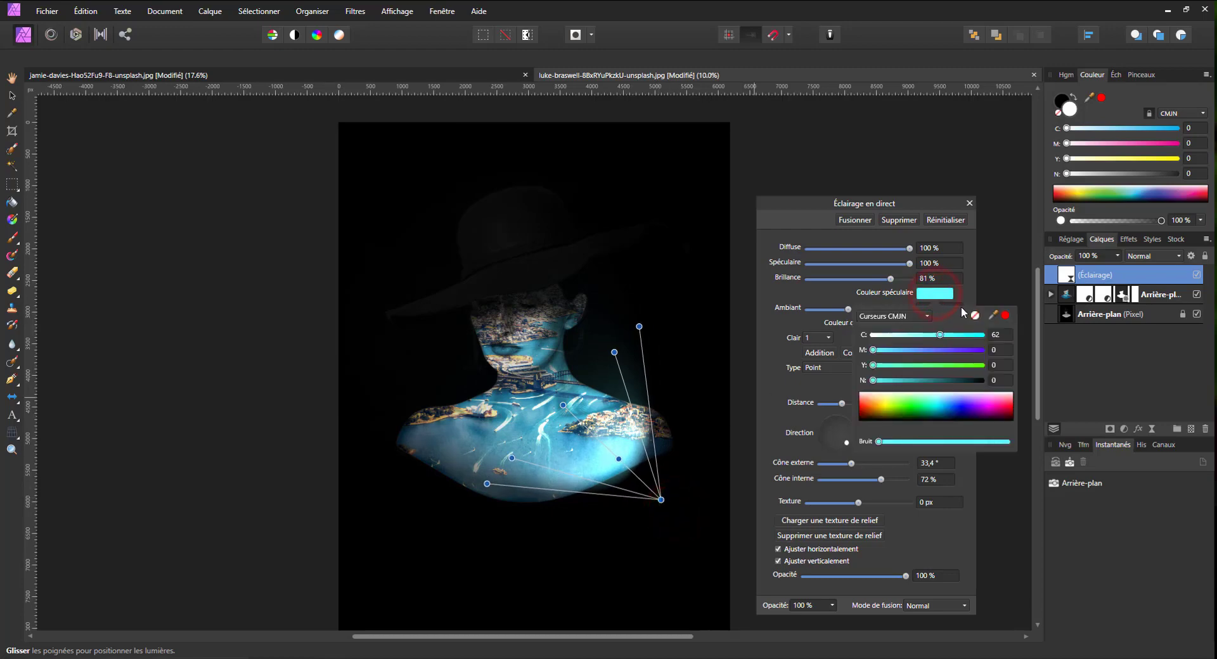
pyautogui.moveTo(996, 320); pyautogui.dragTo(537, 425)
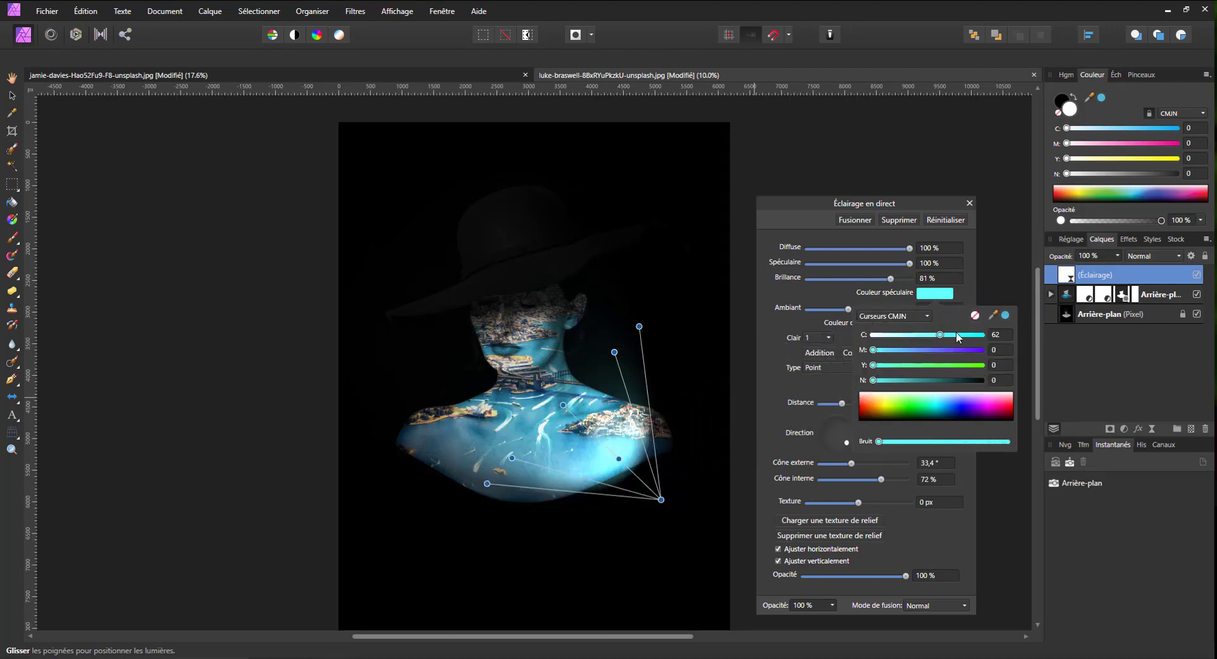
pyautogui.moveTo(939, 337); pyautogui.dragTo(910, 336)
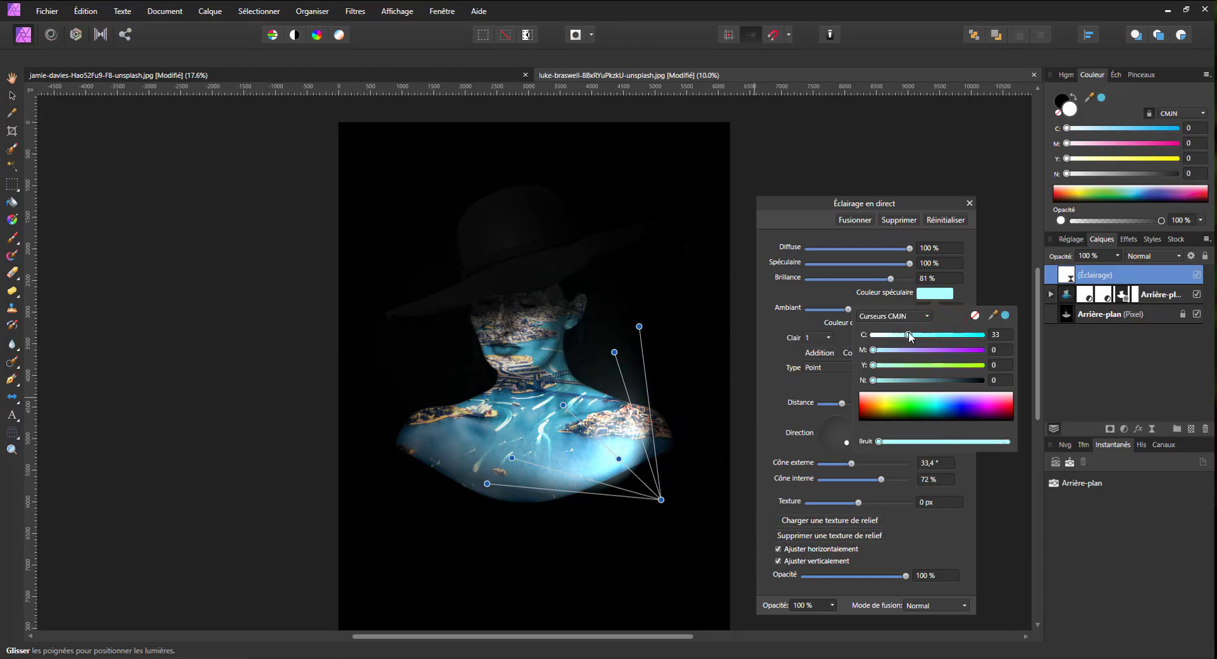
pyautogui.click(962, 290)
pyautogui.click(824, 337)
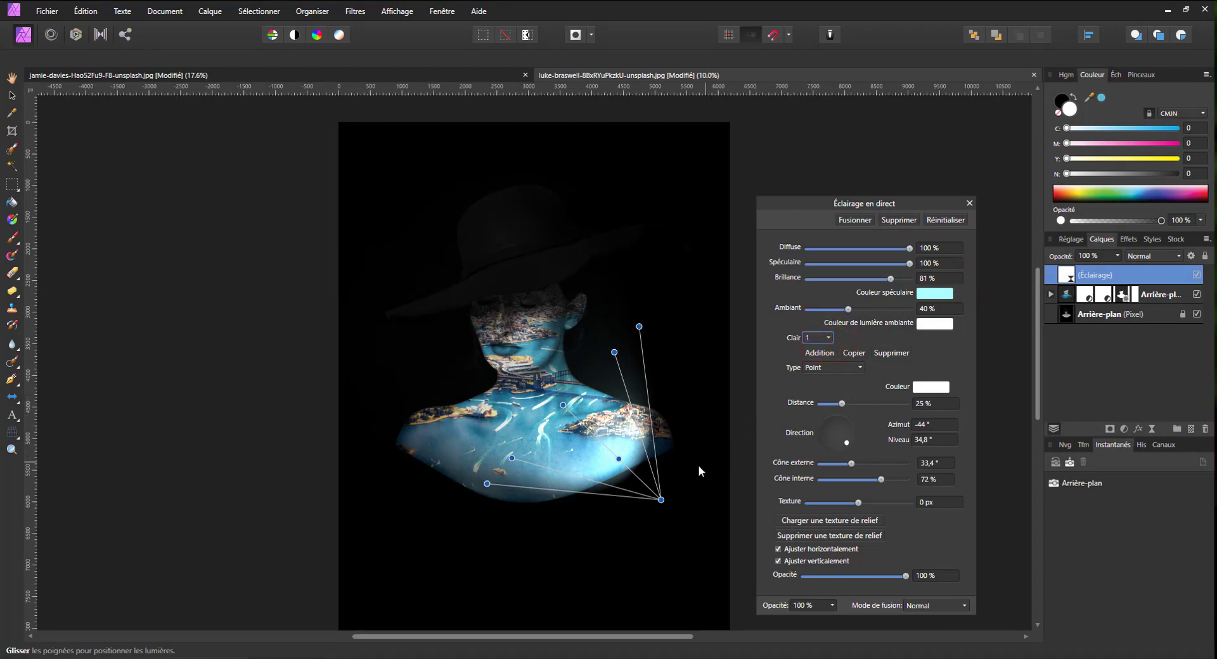
# - Widen the spotlight's outer cone to 43.9°, shift its source to 26 % distance, and set the shininess to 76 %
pyautogui.moveTo(645, 324); pyautogui.dragTo(721, 336)
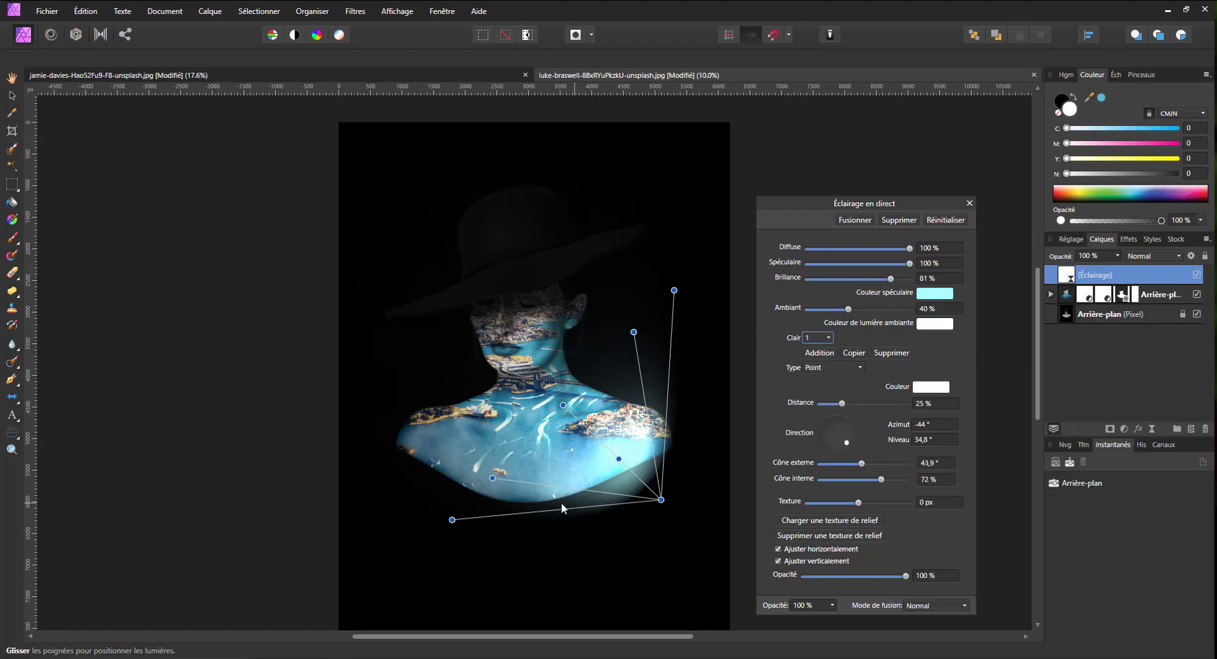
pyautogui.moveTo(663, 501)
pyautogui.mouseDown()
pyautogui.moveTo(684, 492)
pyautogui.moveTo(672, 496)
pyautogui.mouseUp()
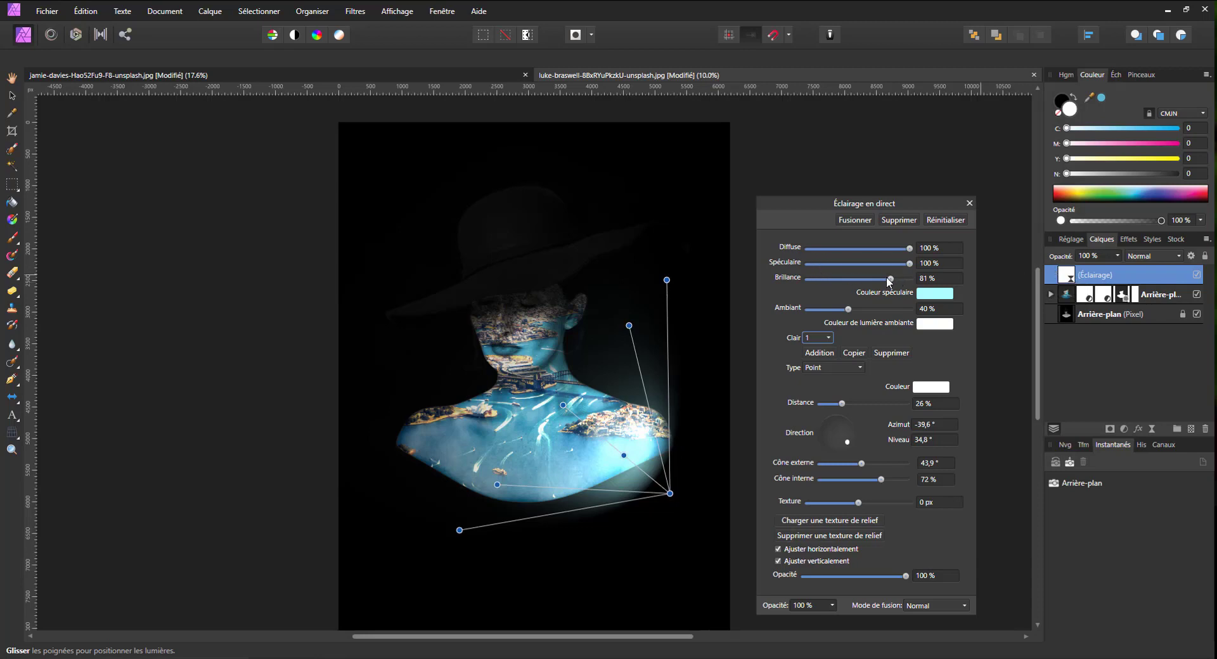
pyautogui.moveTo(890, 283); pyautogui.dragTo(883, 283)
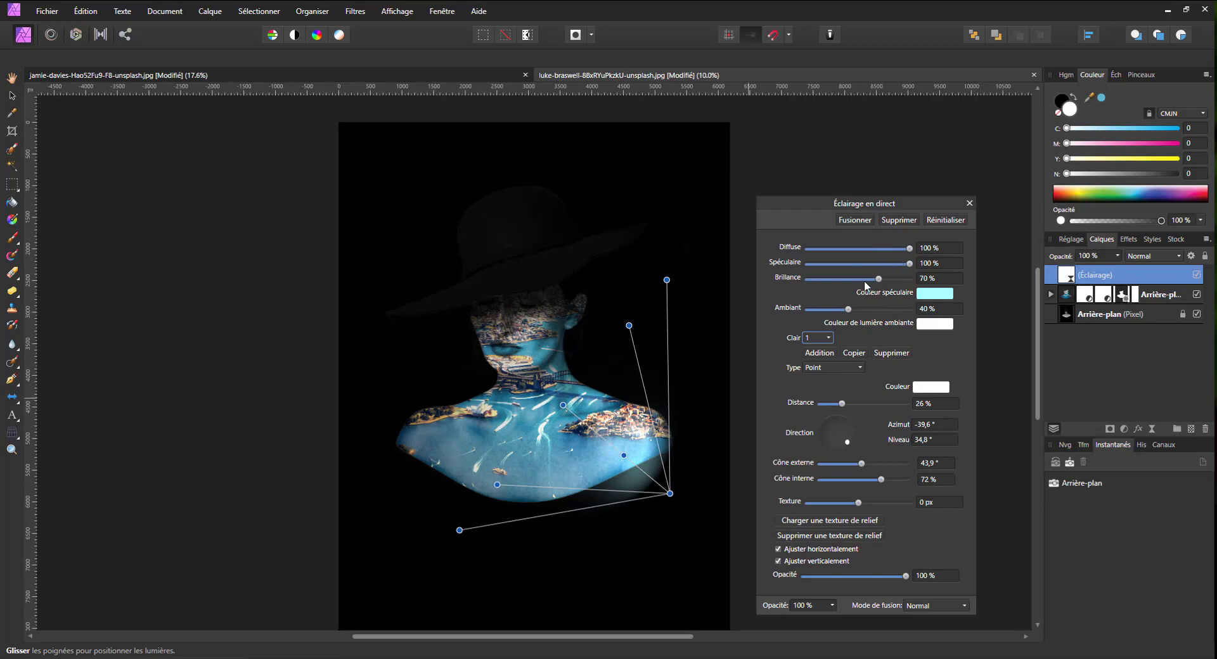
pyautogui.moveTo(878, 279)
pyautogui.mouseDown()
pyautogui.moveTo(864, 282)
pyautogui.moveTo(886, 285)
pyautogui.mouseUp()
# - Compare the two Point light types on the portrait, and set the light type to Directionnelle
pyautogui.click(829, 370)
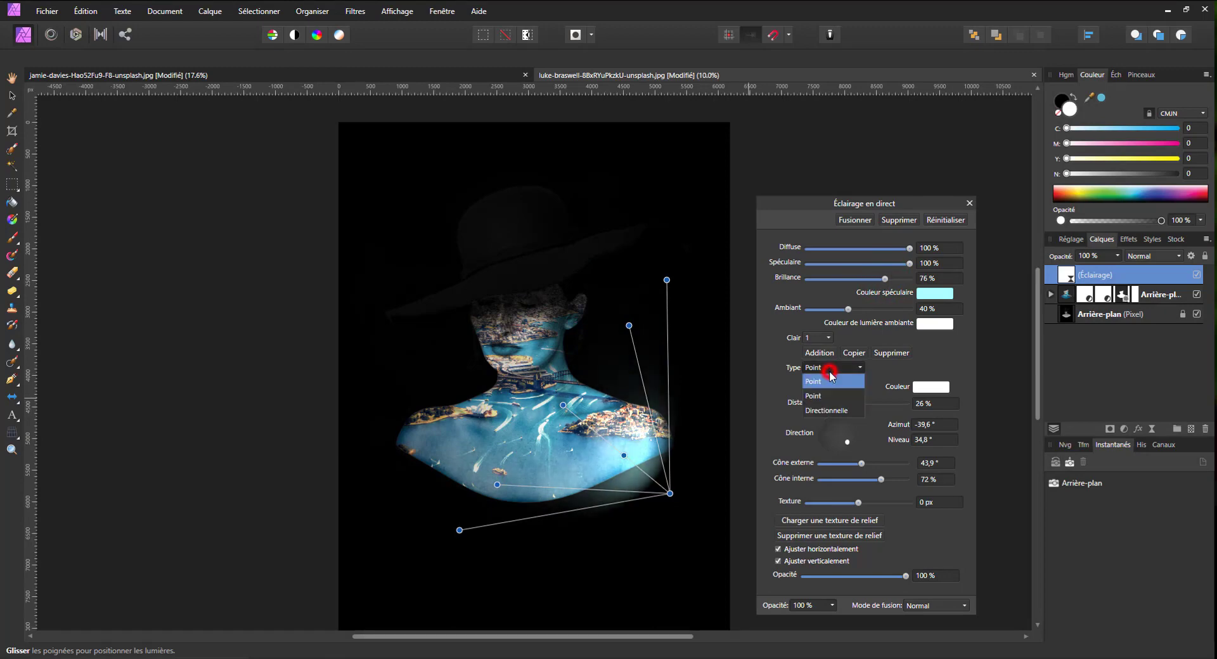
pyautogui.click(831, 397)
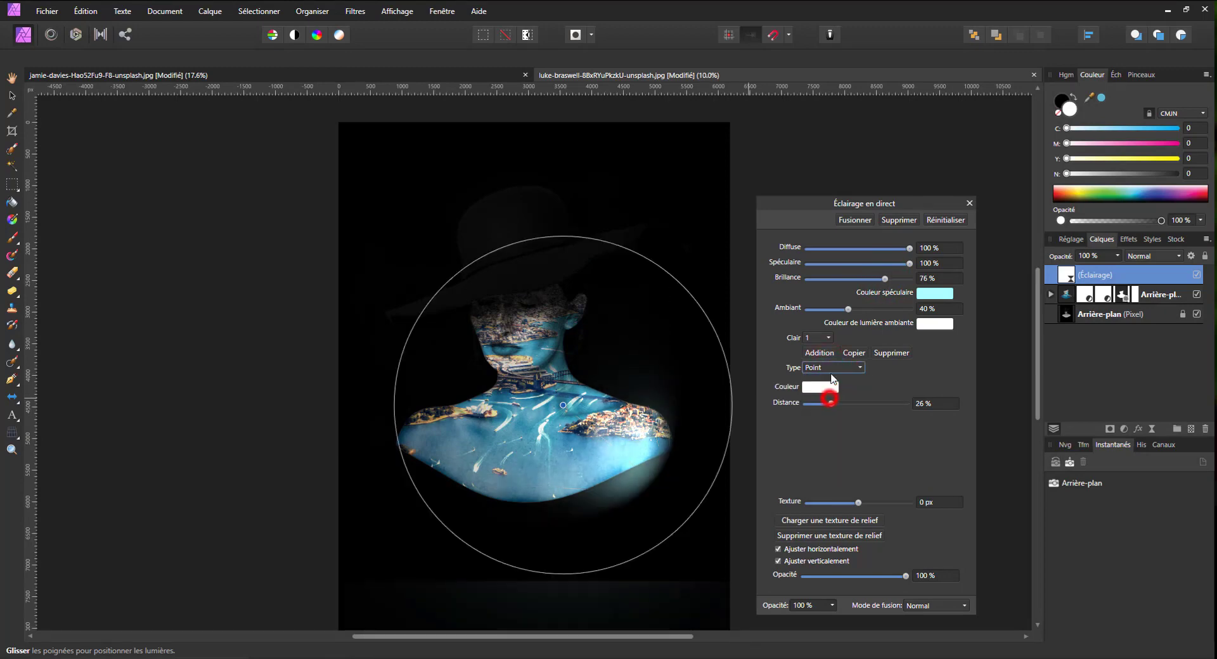
pyautogui.click(821, 370)
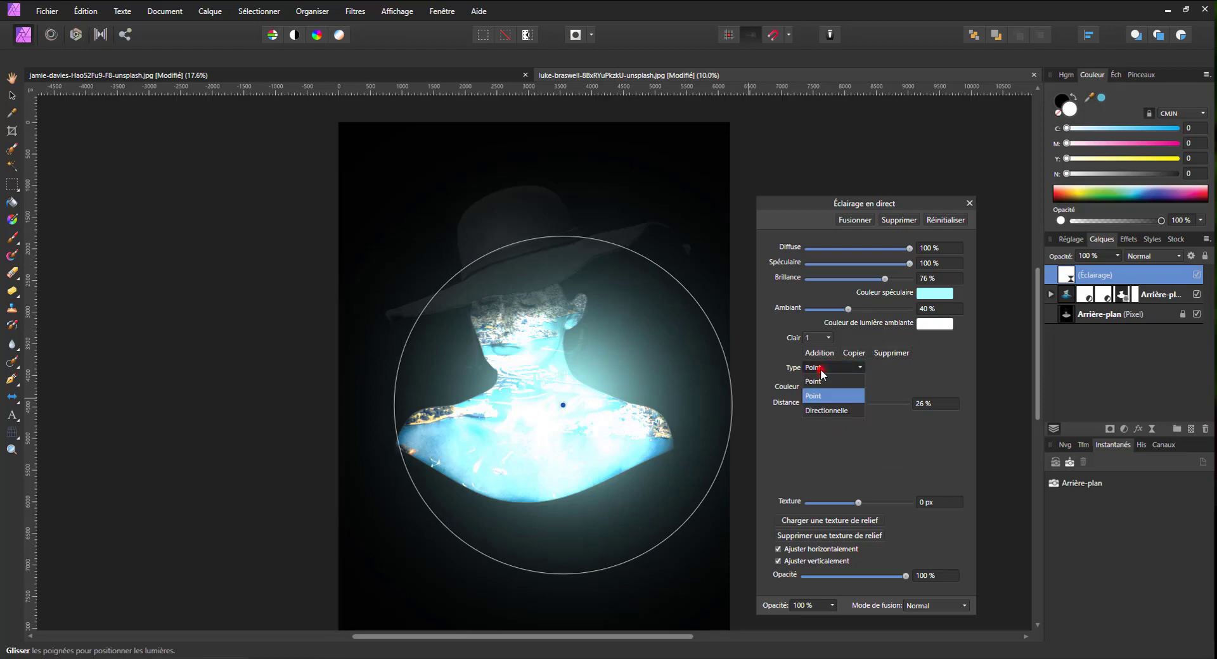
pyautogui.click(818, 382)
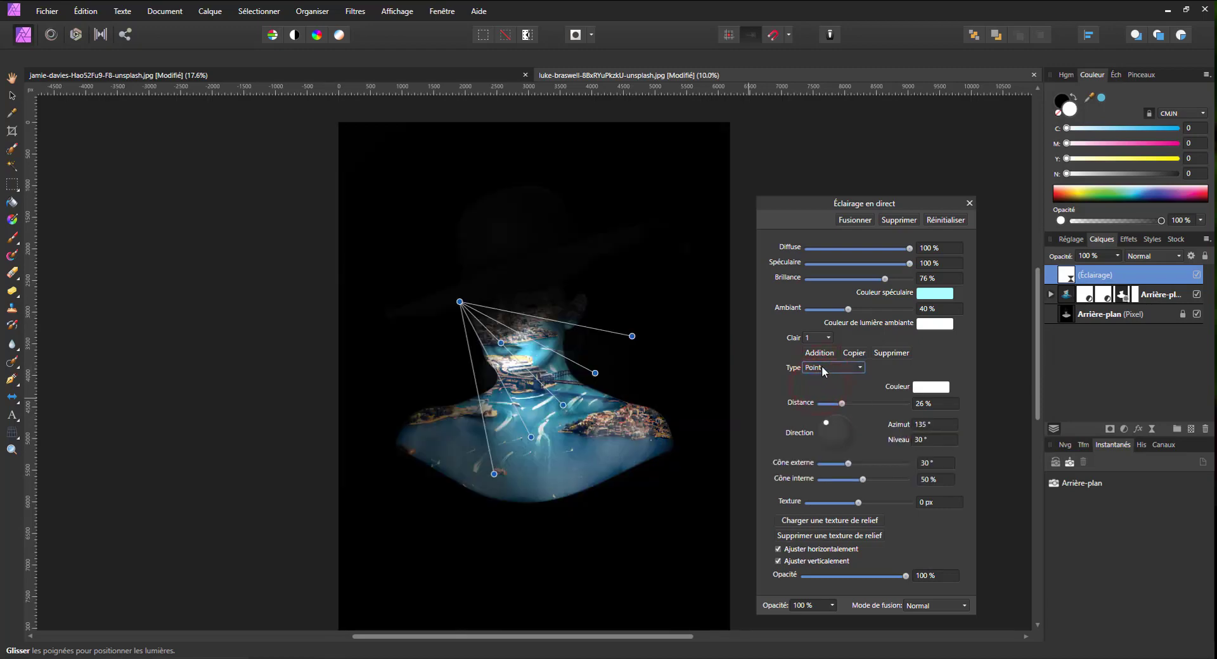
pyautogui.click(824, 371)
pyautogui.click(830, 397)
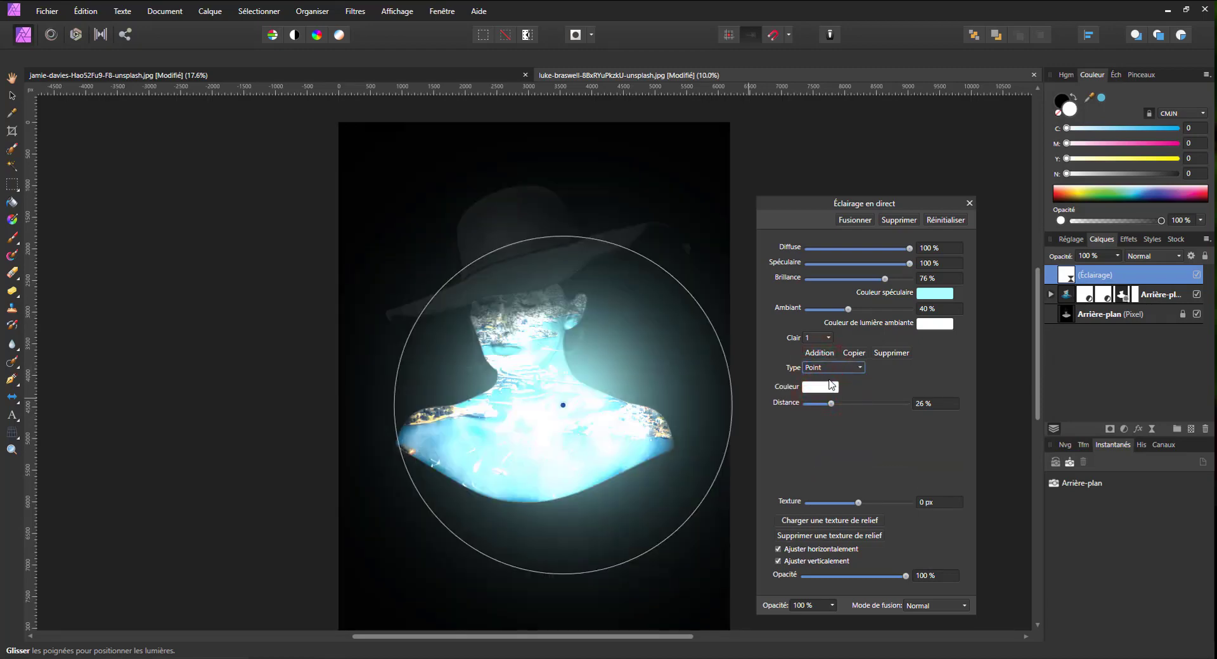
pyautogui.click(832, 369)
pyautogui.click(819, 409)
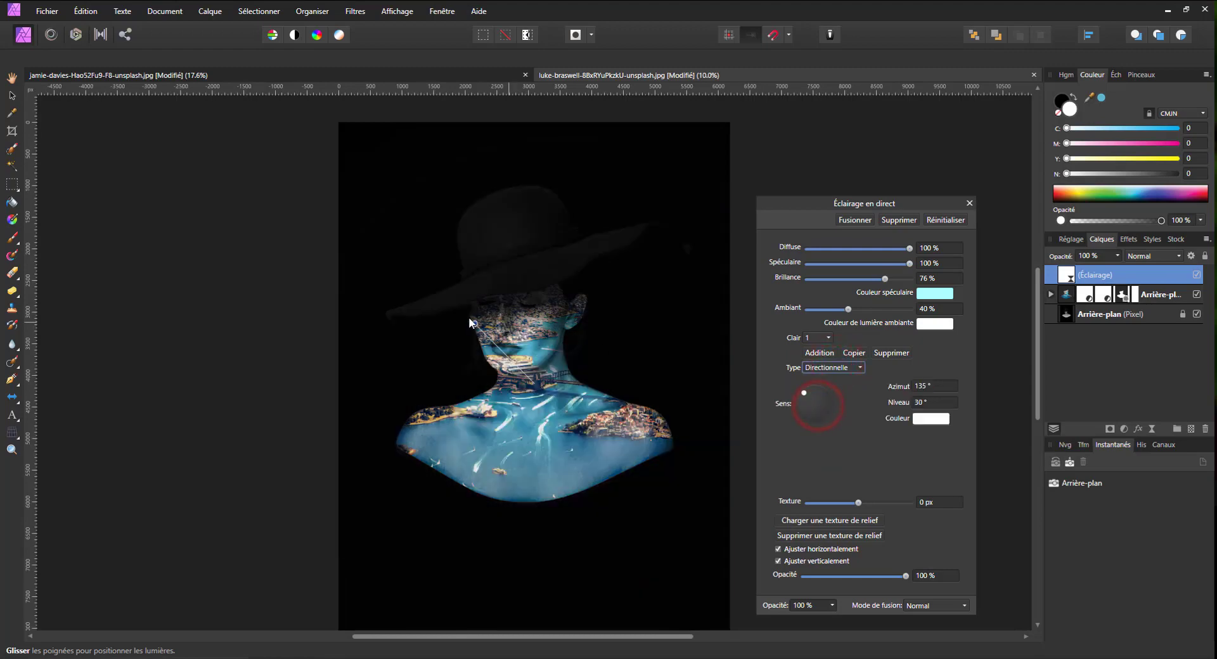
# - Redirect the directional light, return its type to Point, and move the source below the shoulder, at 23 % distance
pyautogui.moveTo(476, 324); pyautogui.dragTo(632, 373)
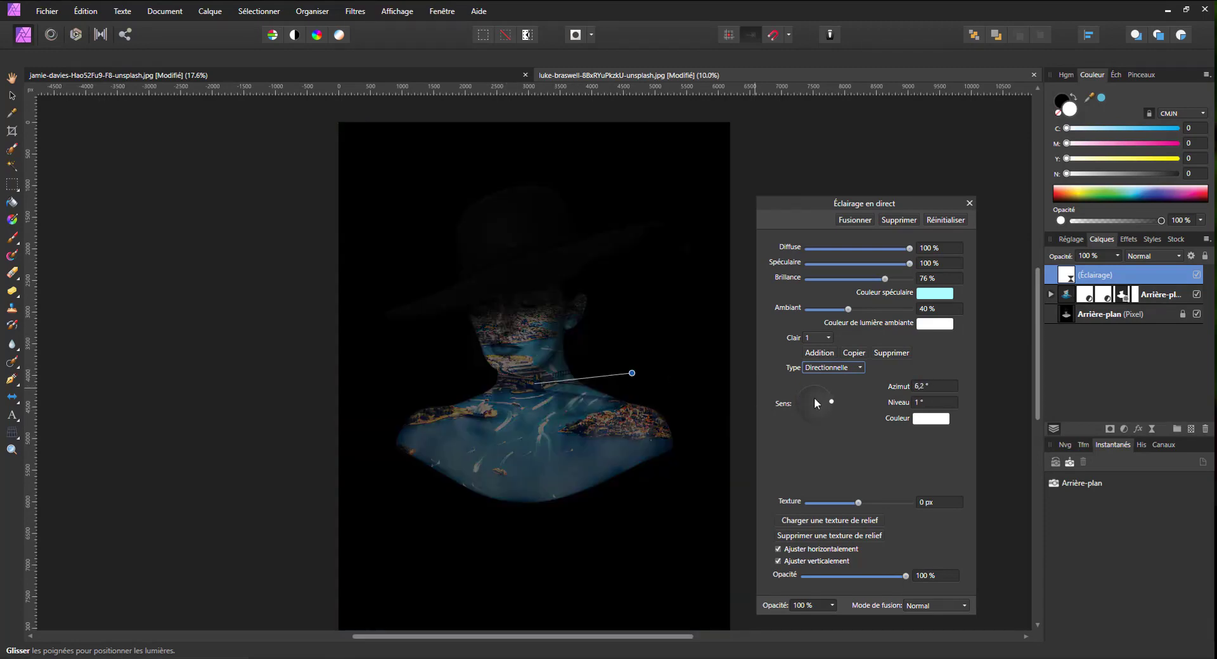
pyautogui.click(821, 368)
pyautogui.click(824, 379)
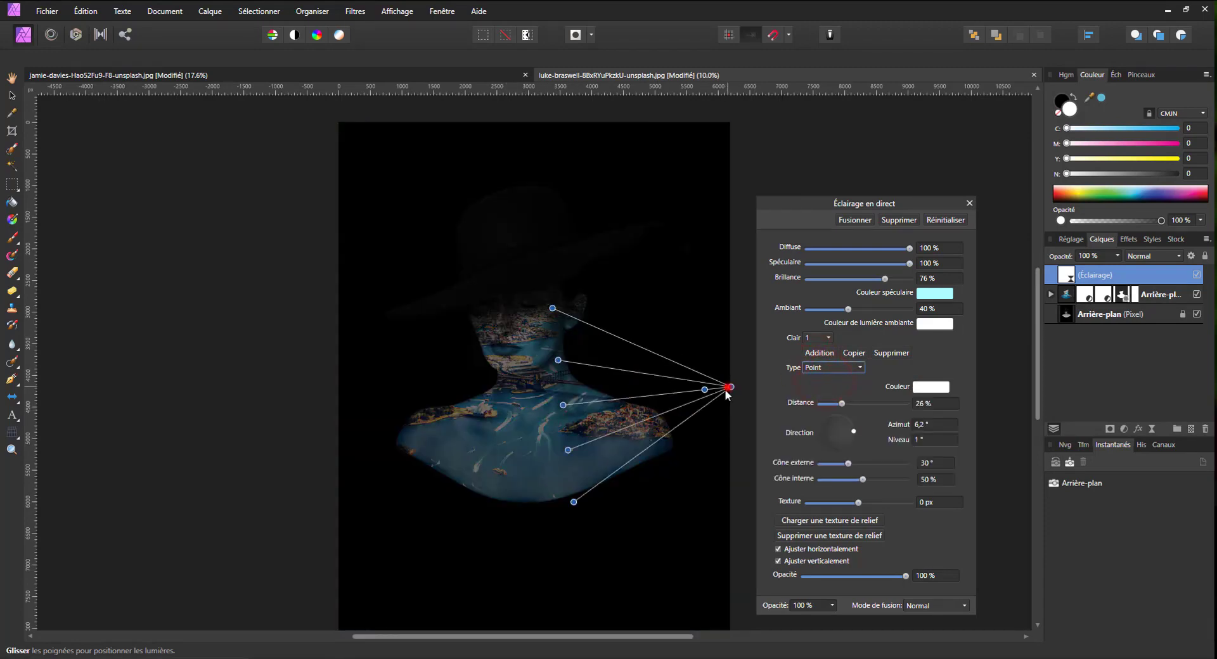
pyautogui.moveTo(728, 388); pyautogui.dragTo(664, 515)
pyautogui.click(814, 370)
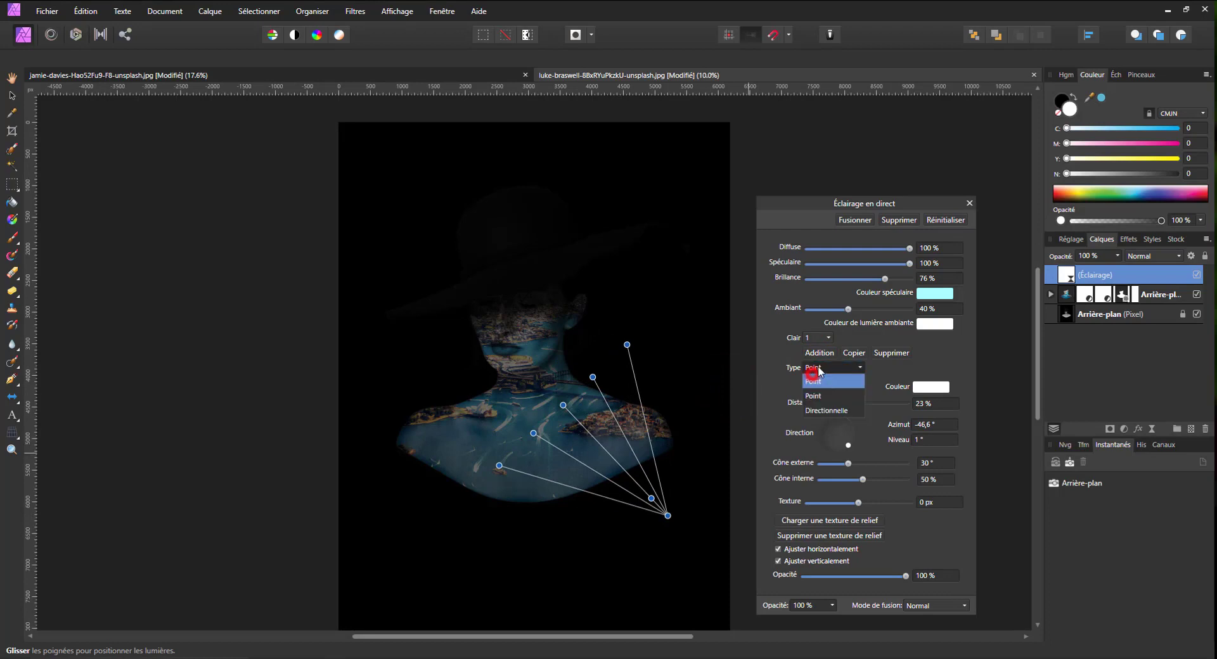
pyautogui.click(813, 384)
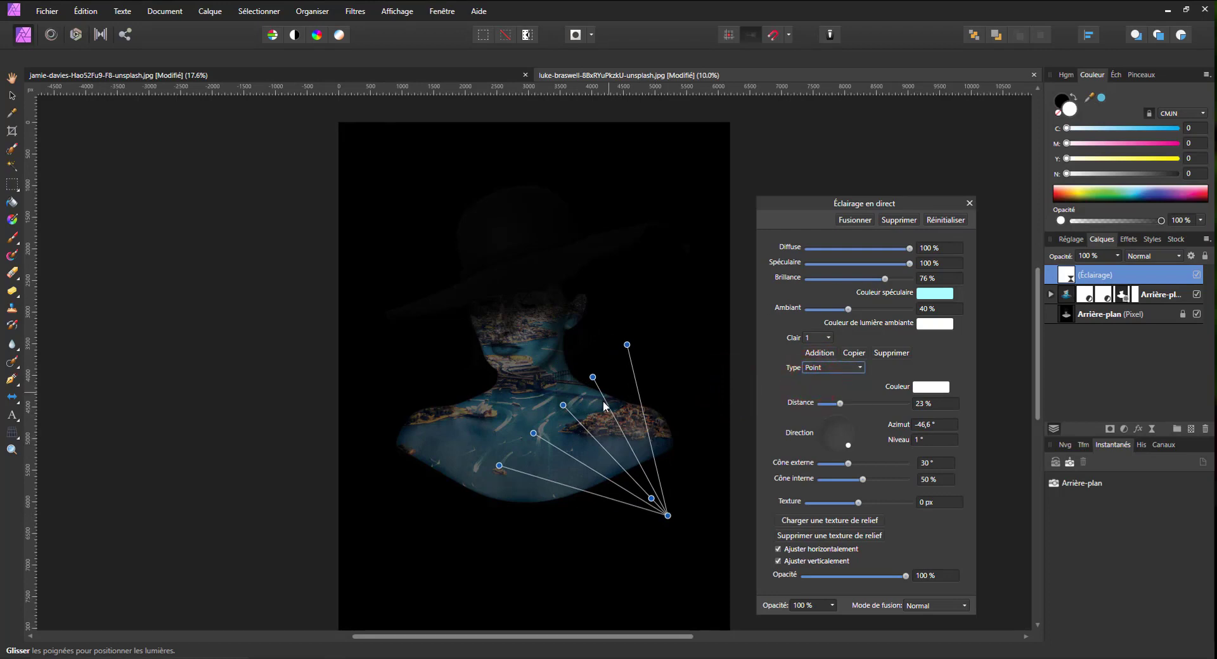
# - Aim the first light at azimuth -44° and elevation 23.1°, with a 39.2° outer cone and a 57 % inner cone
pyautogui.moveTo(500, 467); pyautogui.dragTo(624, 468)
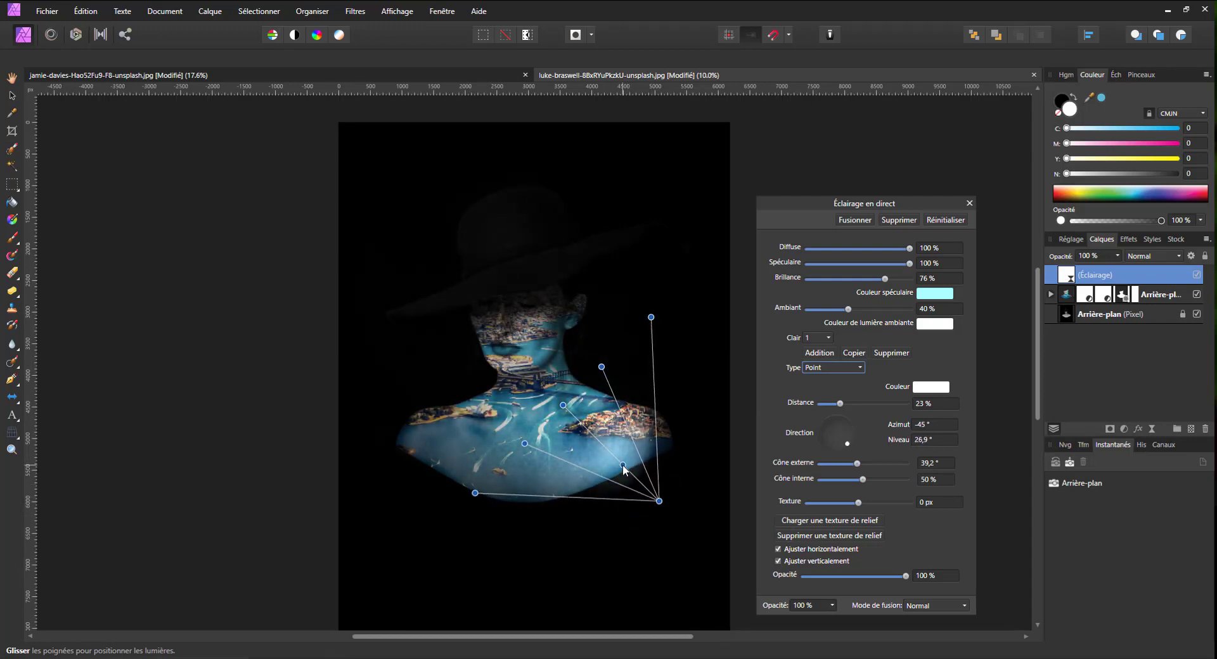
pyautogui.moveTo(842, 448); pyautogui.dragTo(852, 446)
pyautogui.moveTo(660, 490); pyautogui.dragTo(628, 469)
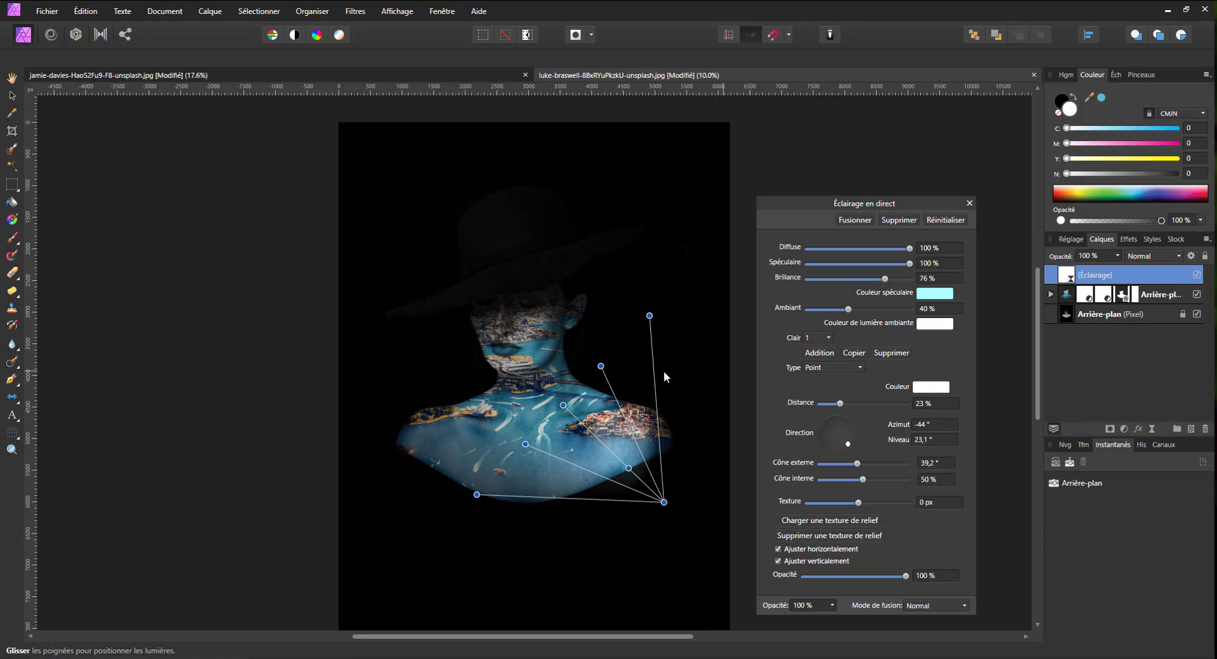
pyautogui.moveTo(526, 446); pyautogui.dragTo(519, 450)
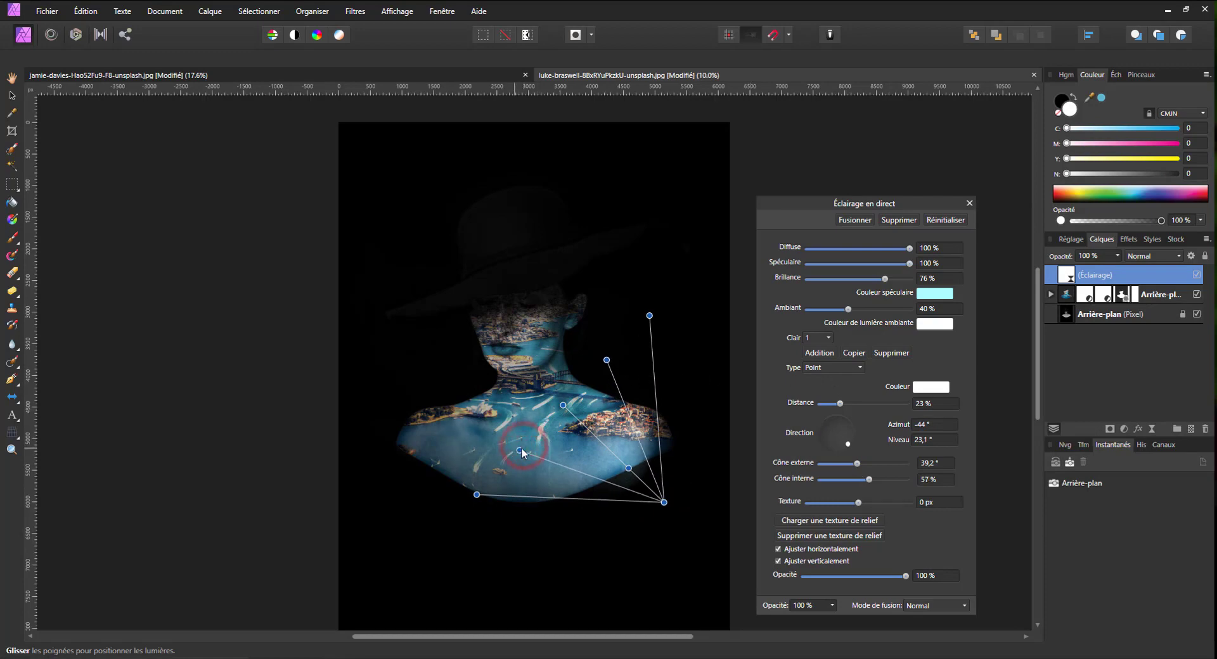
# - Refine the first light to 26 % distance, 34.4° elevation, 37.1° outer cone and 65 % inner cone, with texture at 0 px
pyautogui.click(939, 425)
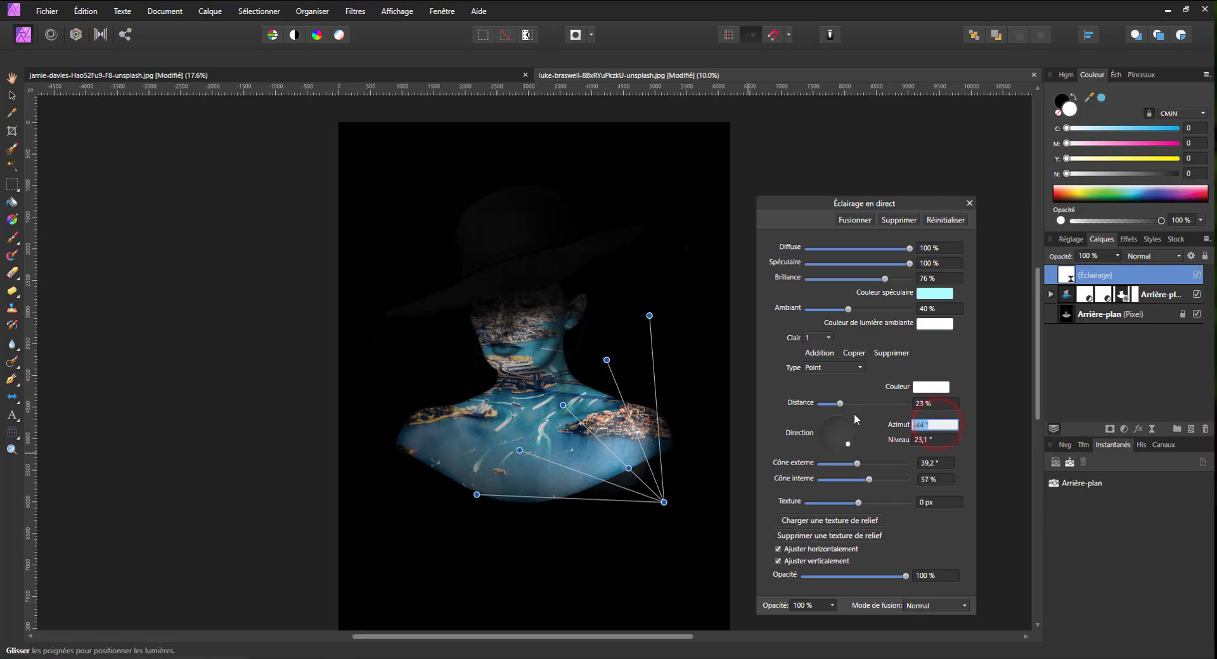
pyautogui.moveTo(840, 404); pyautogui.dragTo(871, 502)
pyautogui.click(945, 503)
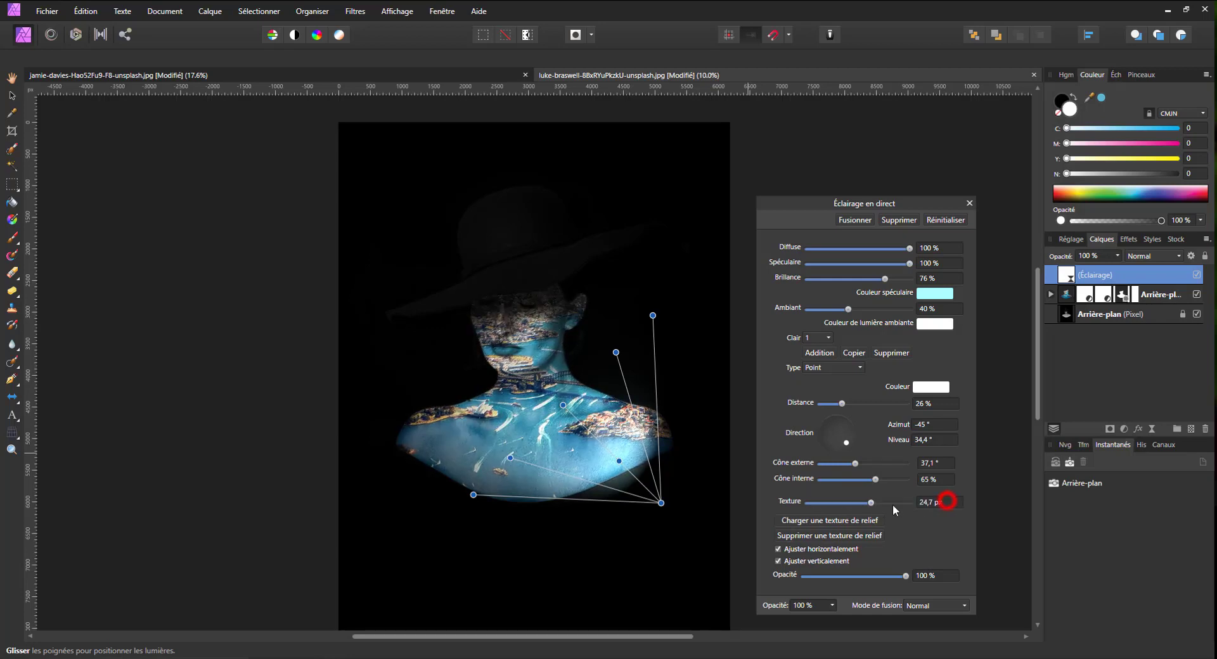
pyautogui.write('0')
pyautogui.click(943, 480)
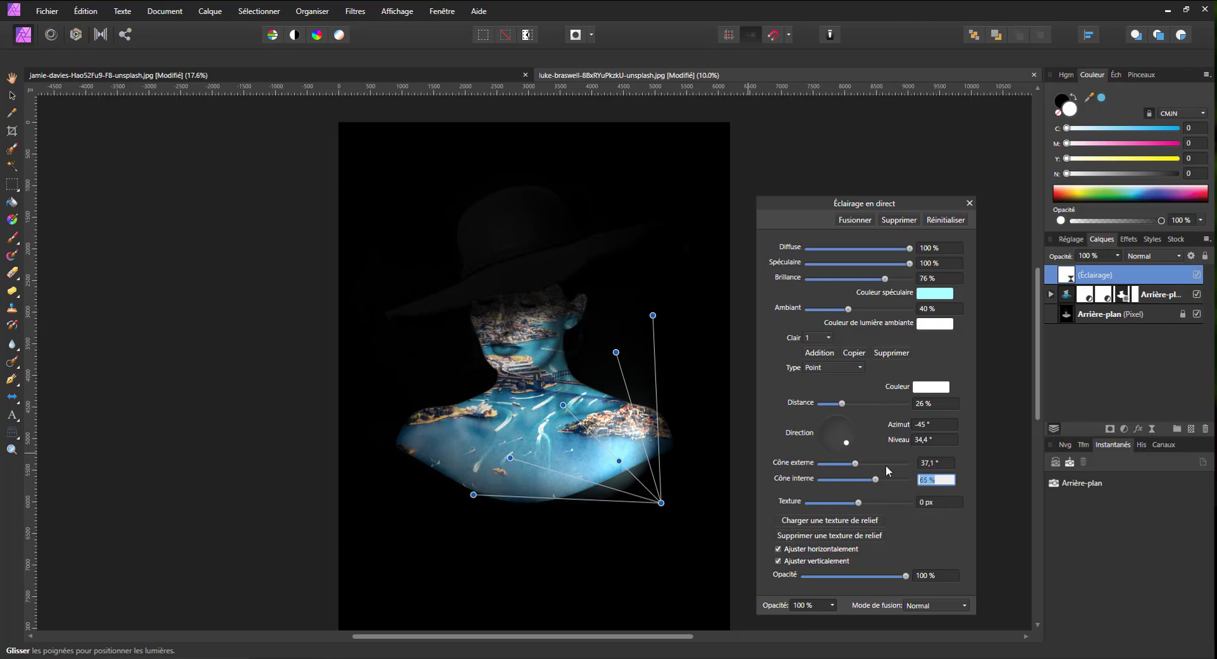
# - Add a second light shining onto the hat from its upper left, at 21 % distance with a 47.9° outer cone
pyautogui.click(819, 353)
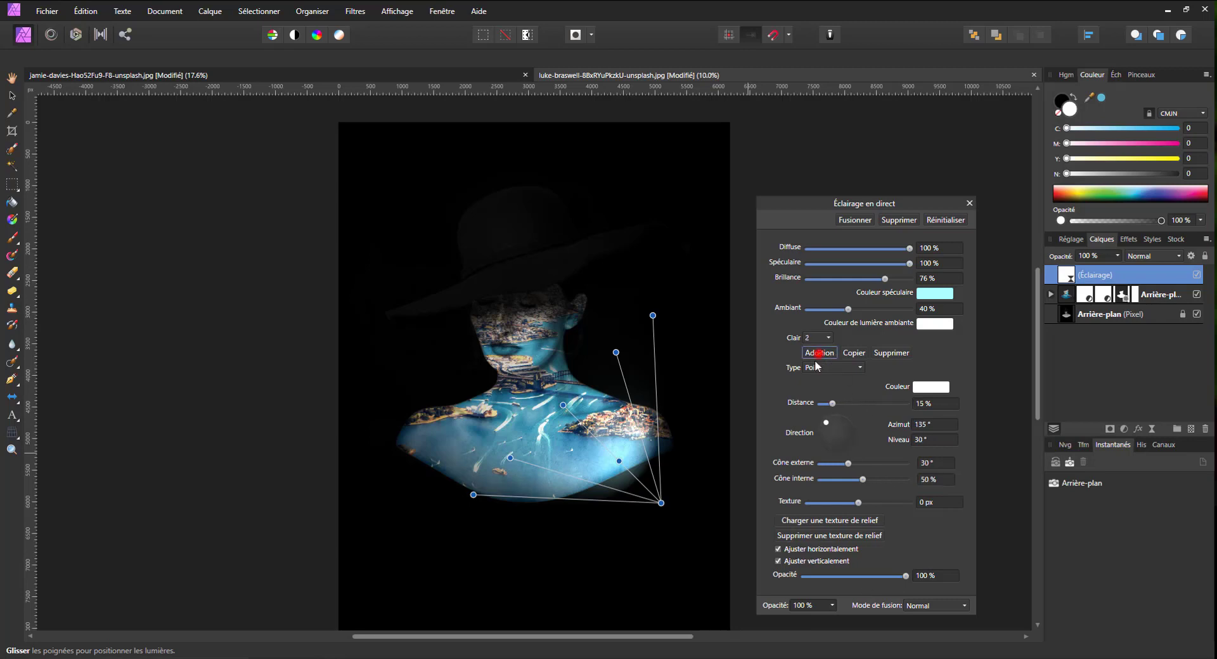
pyautogui.moveTo(474, 322); pyautogui.dragTo(453, 295)
pyautogui.moveTo(525, 365); pyautogui.dragTo(453, 207)
pyautogui.moveTo(379, 300); pyautogui.dragTo(337, 318)
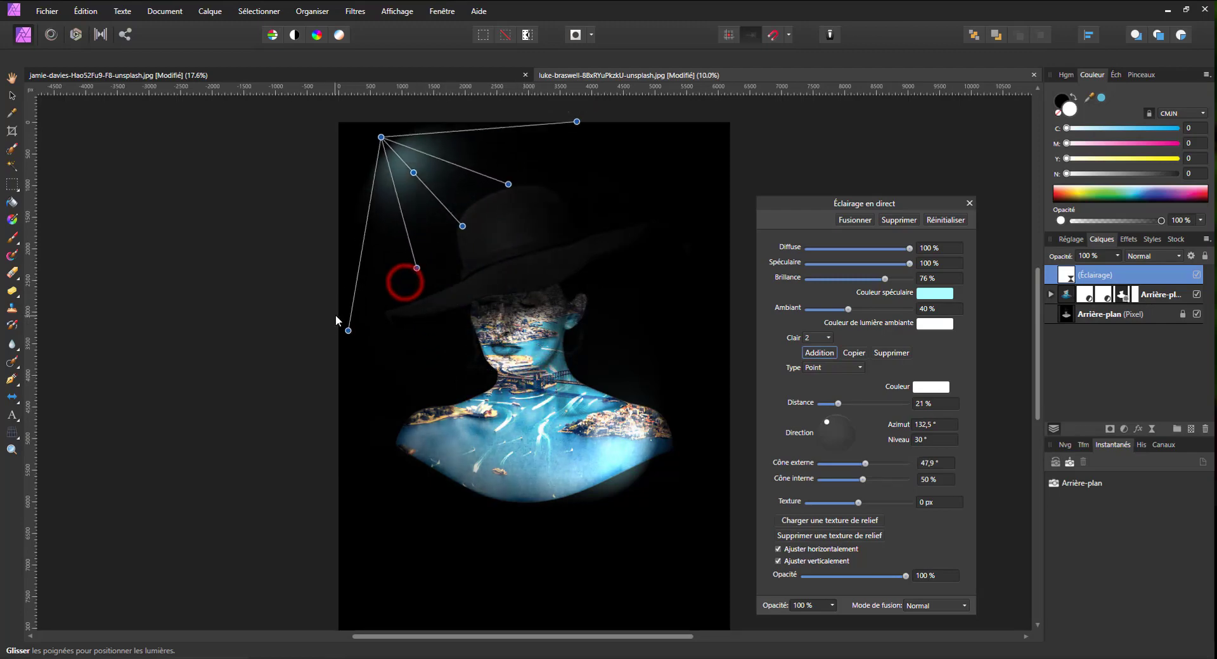
pyautogui.moveTo(461, 227); pyautogui.dragTo(493, 268)
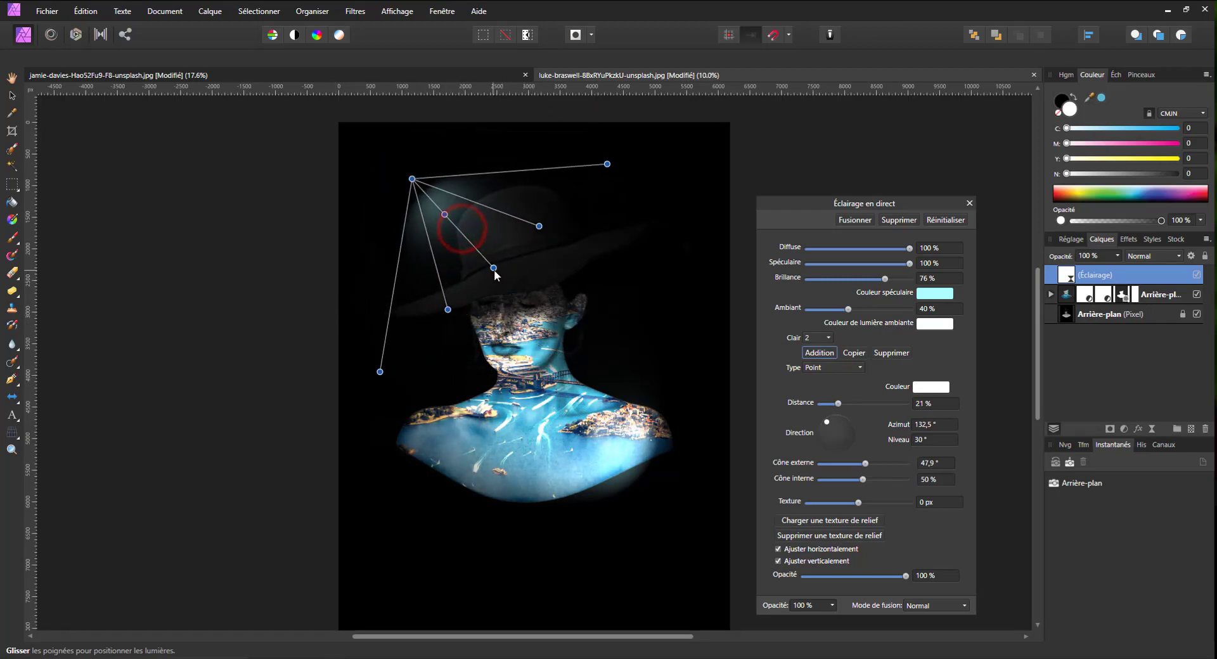
# - Darken the specular colour and the ambient light colour by setting the black value of each to 100
pyautogui.click(926, 293)
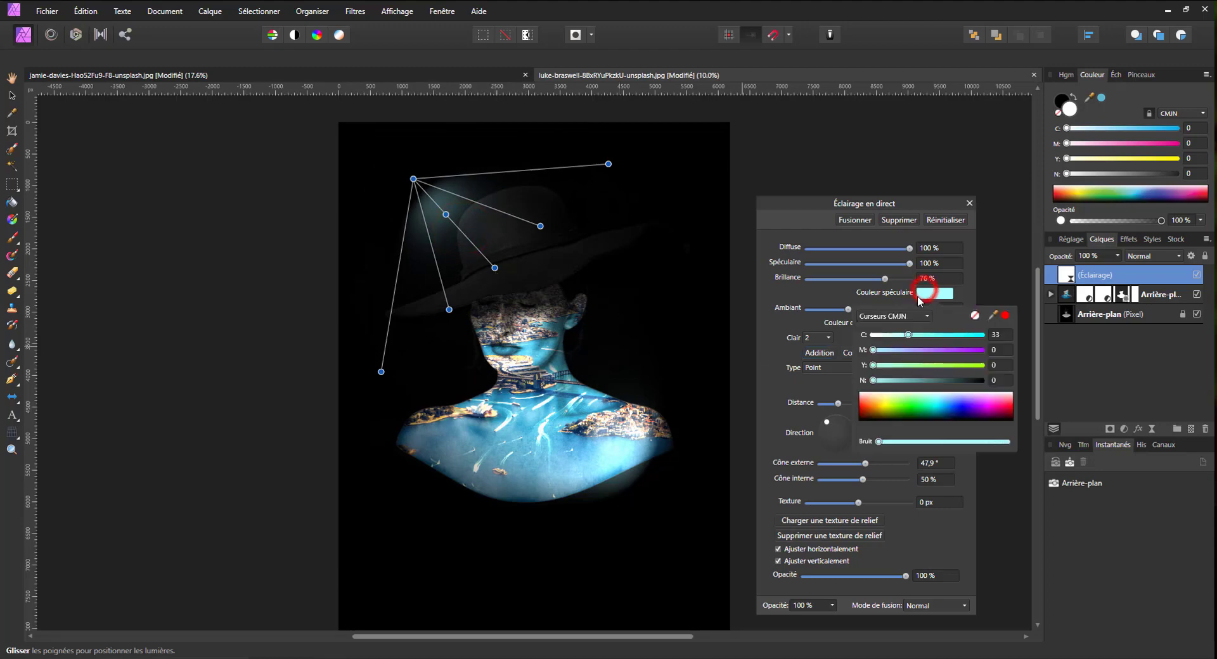
pyautogui.moveTo(941, 381); pyautogui.dragTo(984, 381)
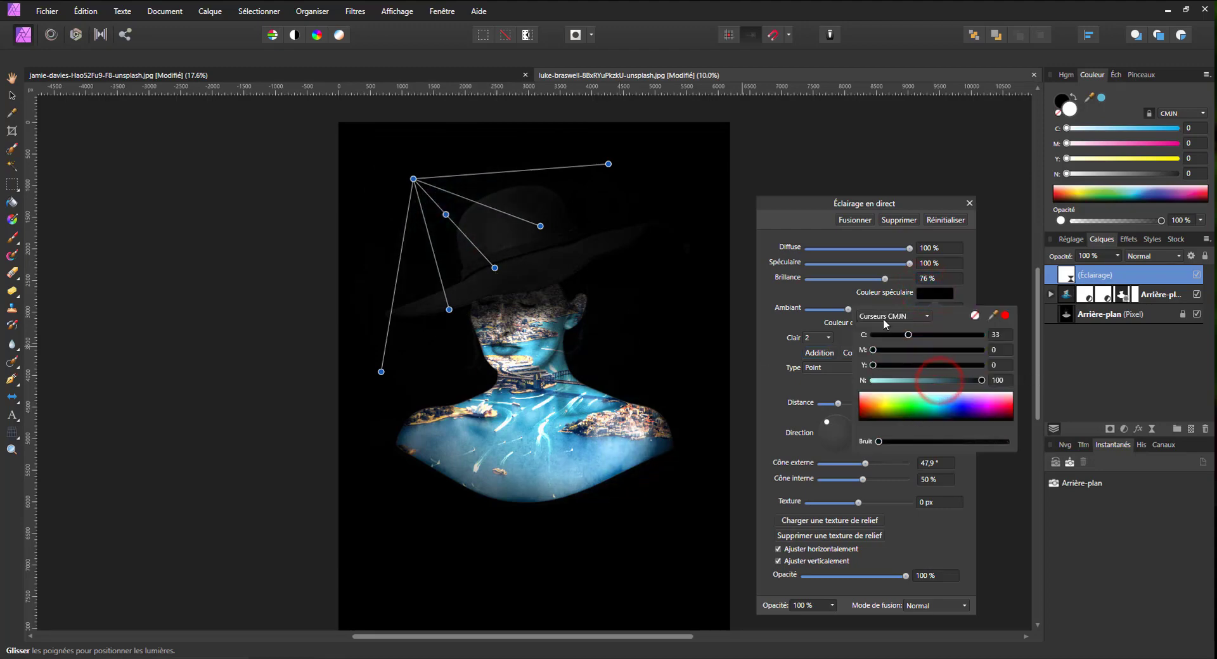
pyautogui.click(856, 297)
pyautogui.click(934, 324)
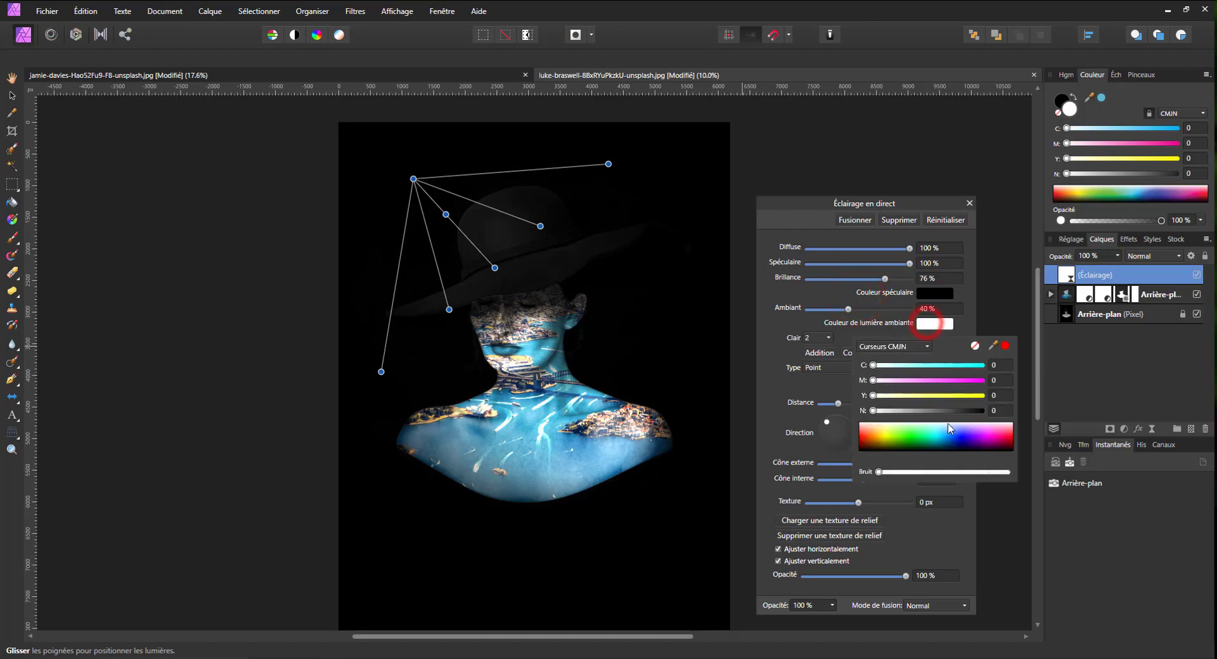
pyautogui.moveTo(959, 411); pyautogui.dragTo(989, 411)
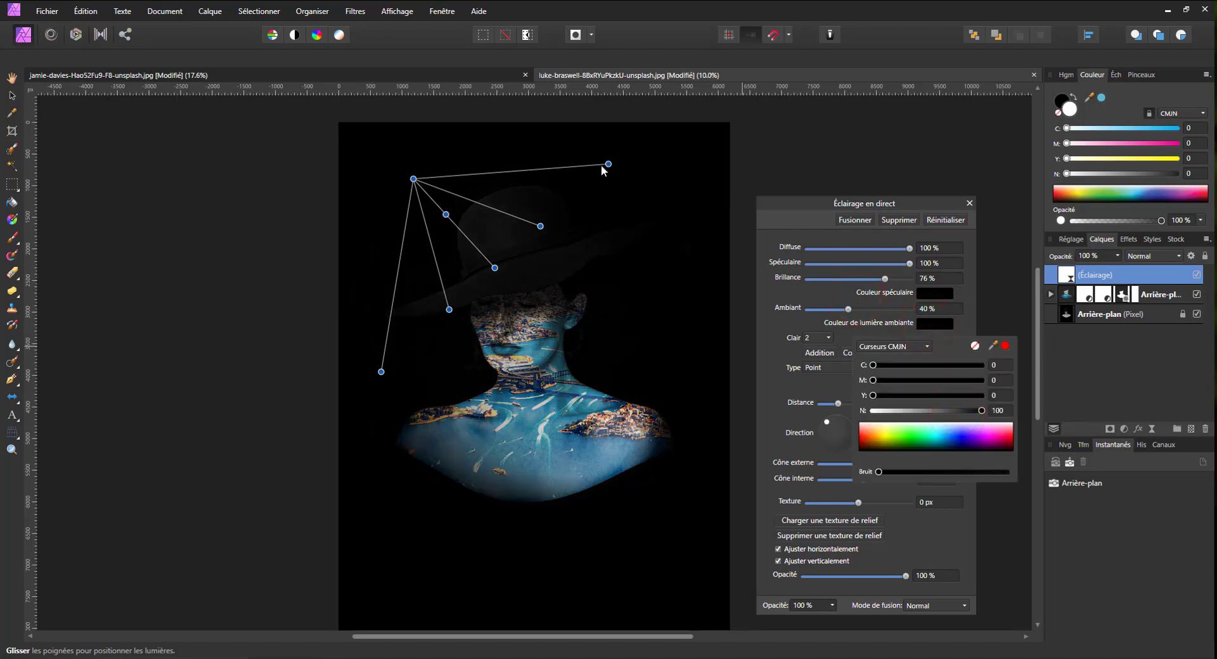
# - Move the second light closer to the hat, at 13 % distance, with a 43.2° outer cone and a 77 % inner cone
pyautogui.moveTo(607, 165); pyautogui.dragTo(654, 250)
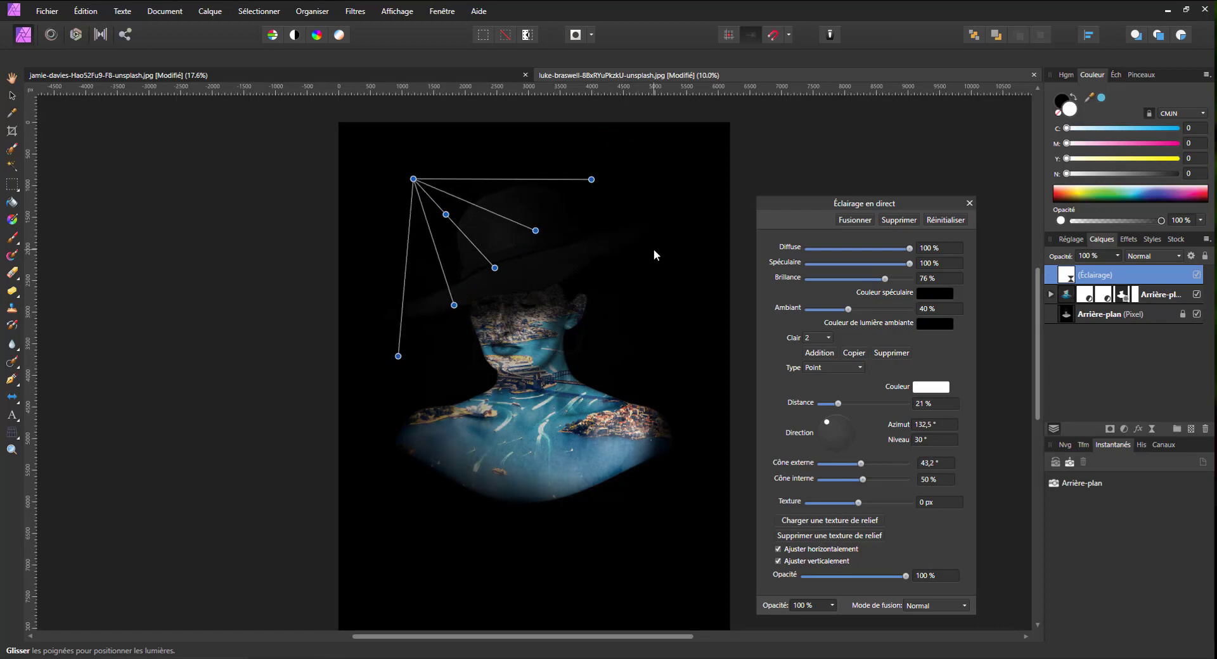
pyautogui.moveTo(413, 179); pyautogui.dragTo(461, 202)
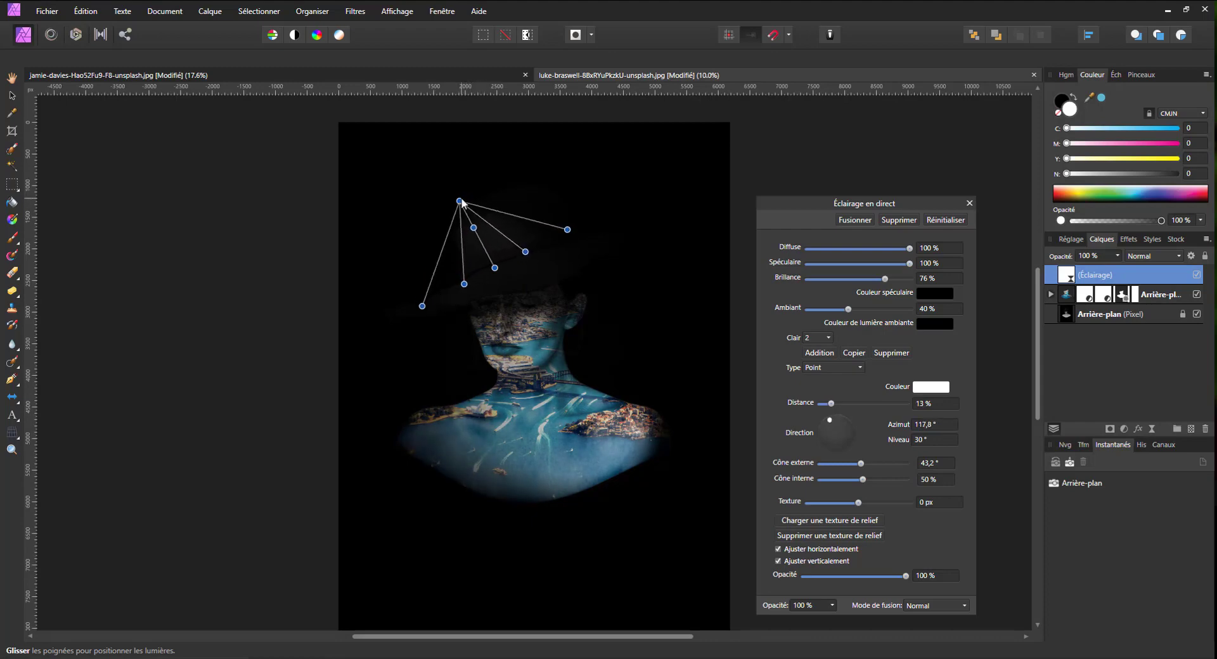
pyautogui.click(825, 338)
pyautogui.click(817, 356)
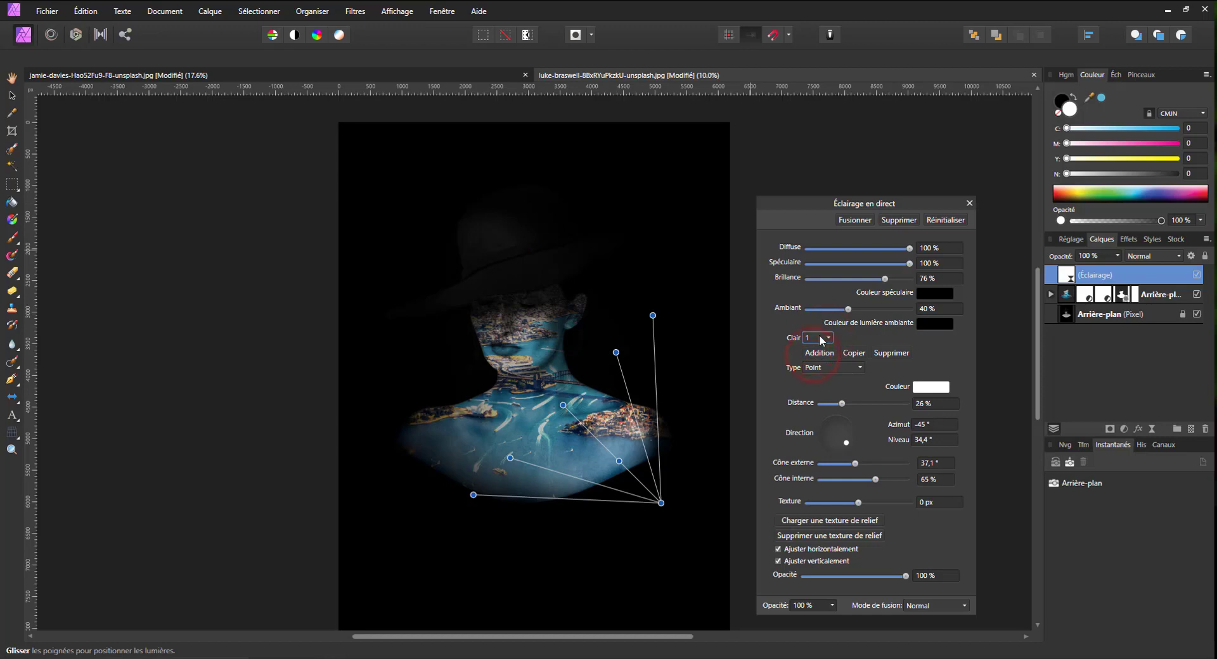
pyautogui.click(824, 337)
pyautogui.click(808, 366)
pyautogui.moveTo(474, 228); pyautogui.dragTo(548, 250)
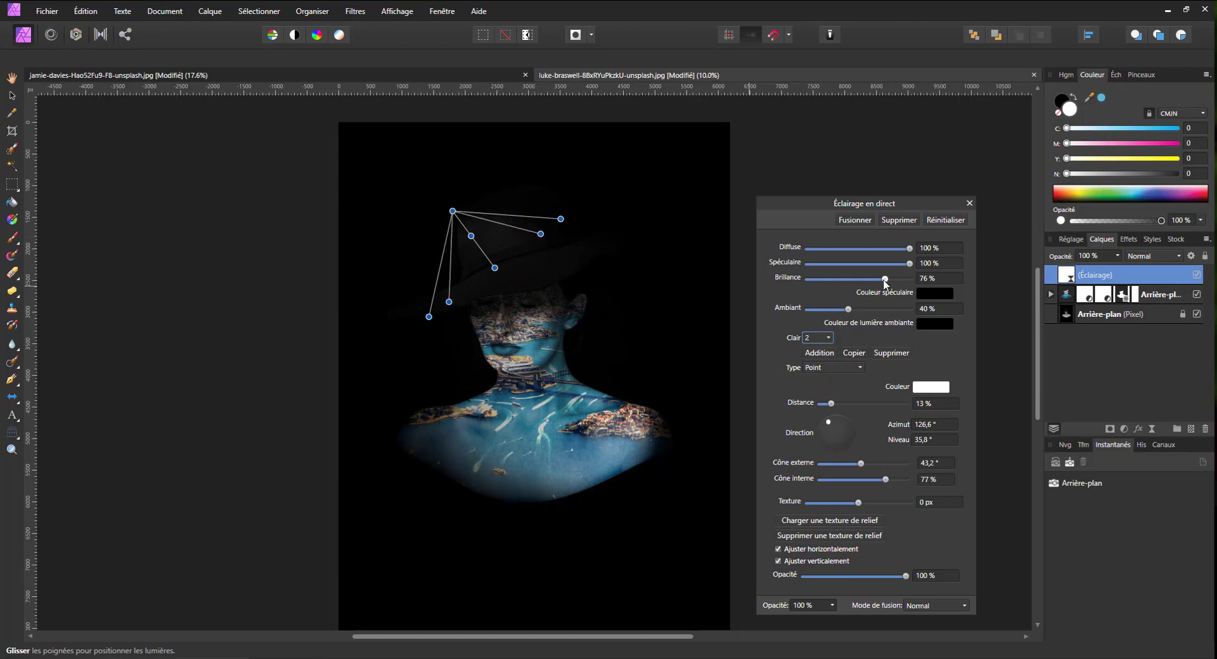
# - Set the specular strength to 93 % and the shininess to 49 %, and compare the portrait with and without the lighting
pyautogui.moveTo(886, 282); pyautogui.dragTo(920, 249)
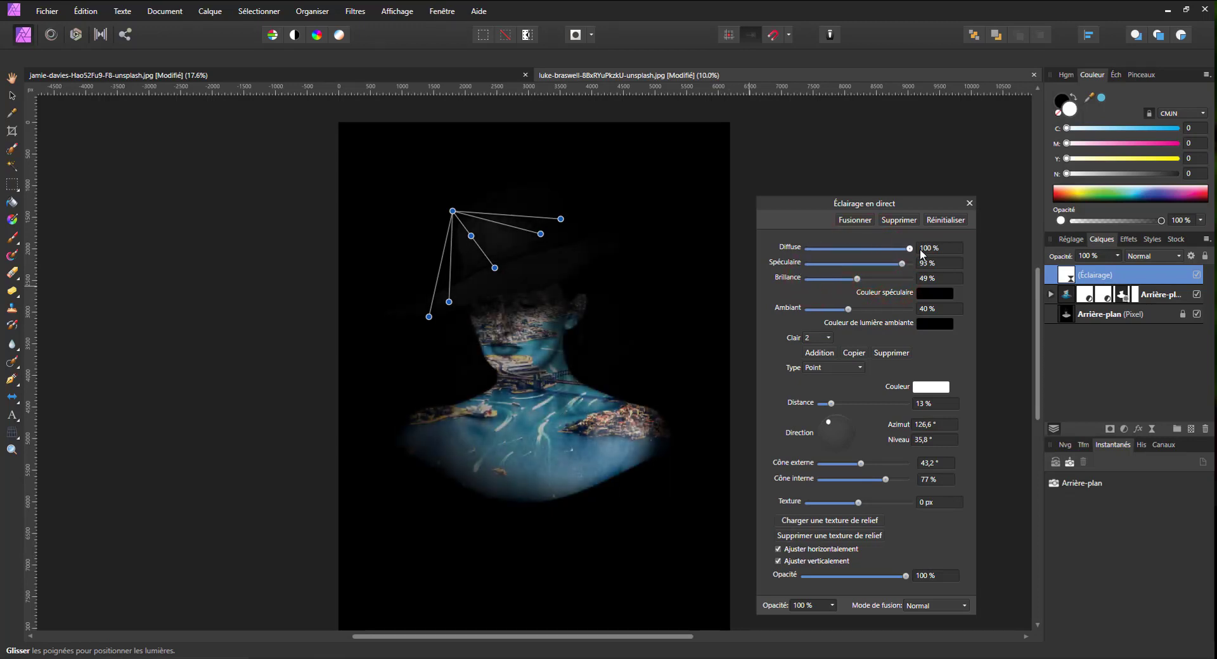
pyautogui.click(1196, 275)
pyautogui.click(1196, 275)
pyautogui.click(1196, 275)
pyautogui.click(1196, 276)
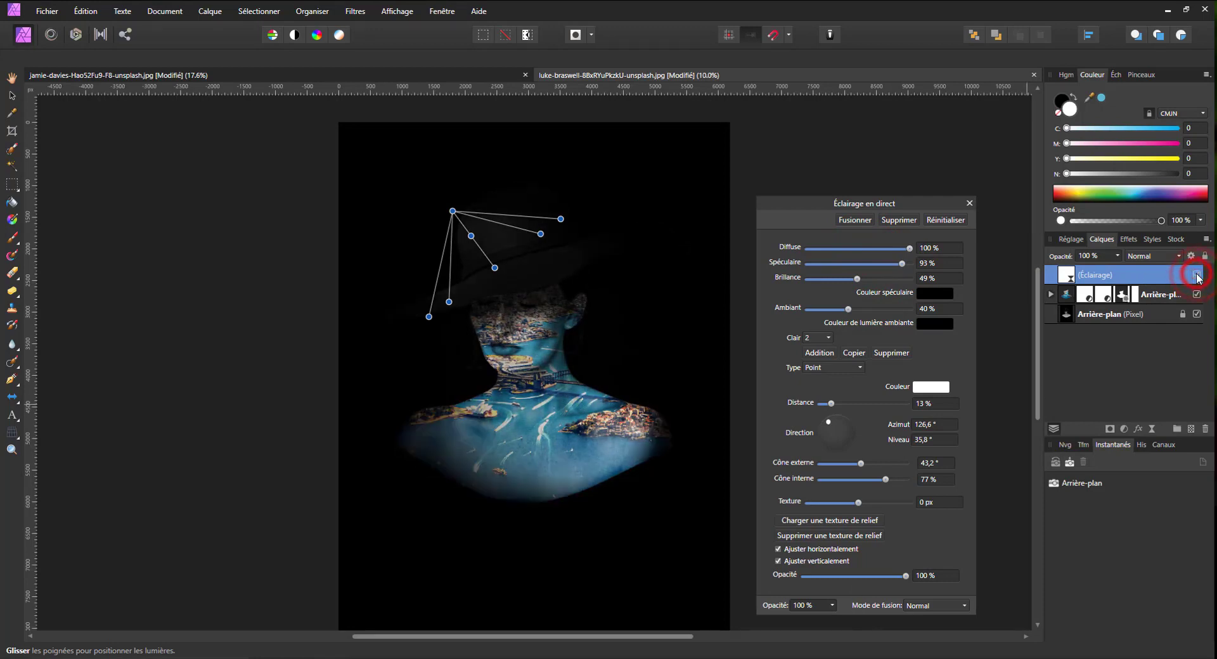
pyautogui.click(1196, 275)
pyautogui.click(1196, 275)
# - Aim light 1 at azimuth -49.8° and elevation 31.6°, and widen its outer cone to 47.1°
pyautogui.click(831, 368)
pyautogui.click(814, 339)
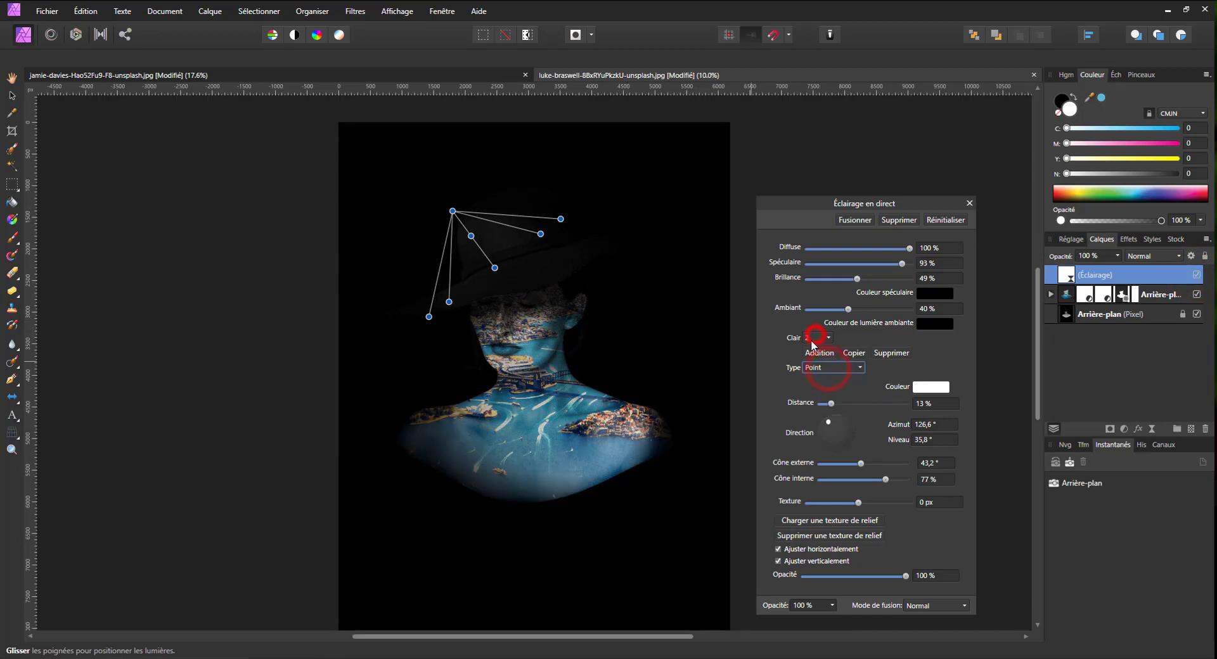
pyautogui.click(812, 339)
pyautogui.click(812, 352)
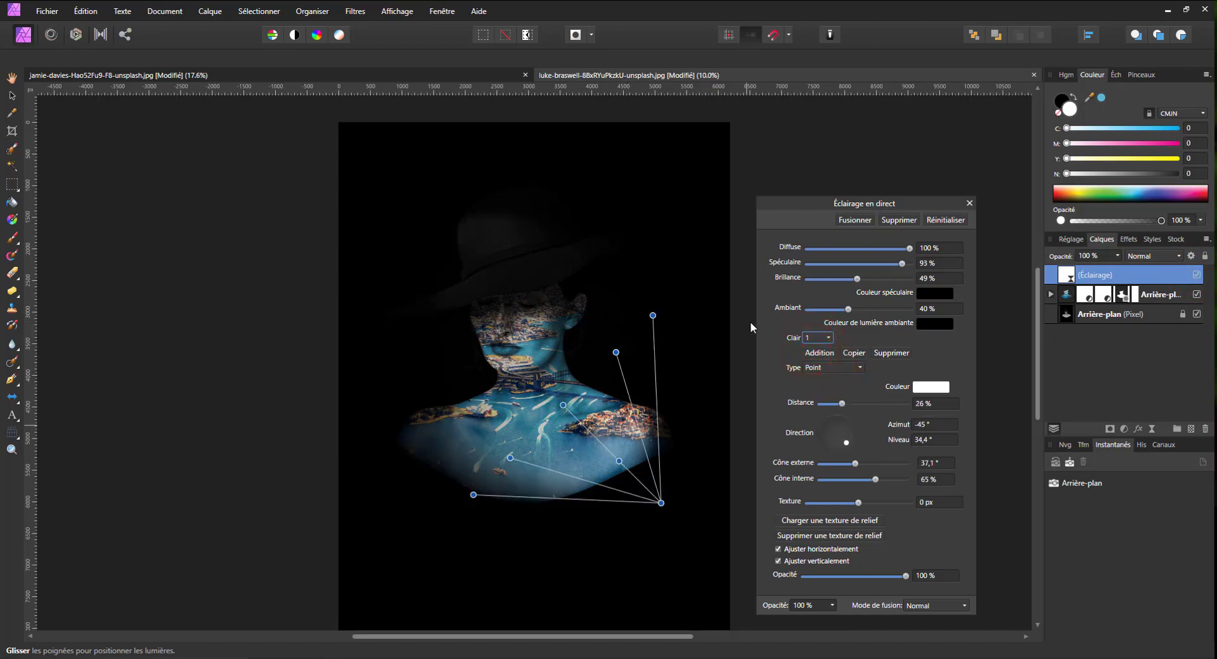
pyautogui.moveTo(845, 444); pyautogui.dragTo(847, 445)
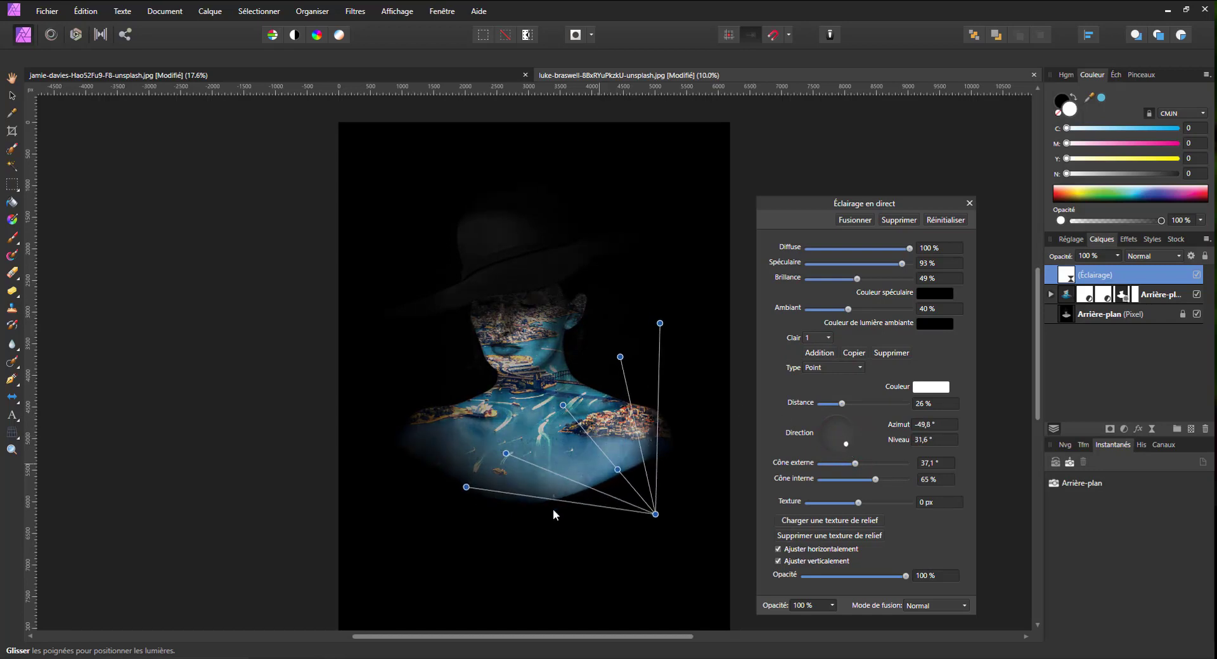
pyautogui.moveTo(465, 487); pyautogui.dragTo(431, 538)
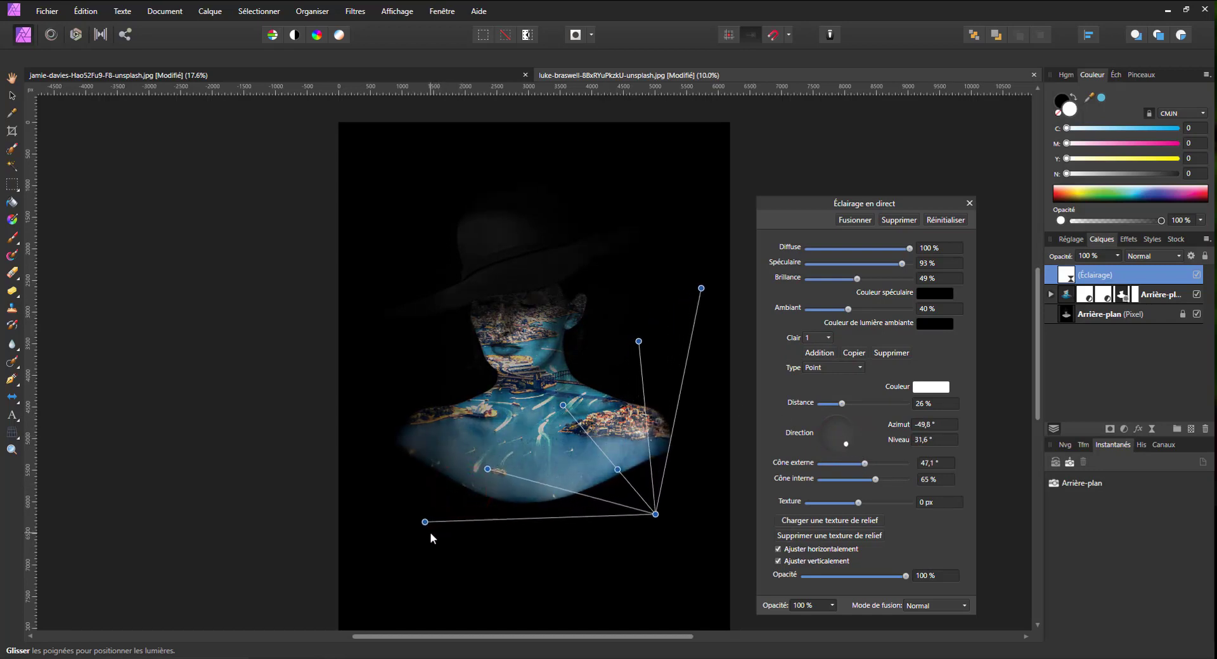
# - Compare the portrait with and without the Éclairage layer, and close the live lighting settings
pyautogui.click(1197, 276)
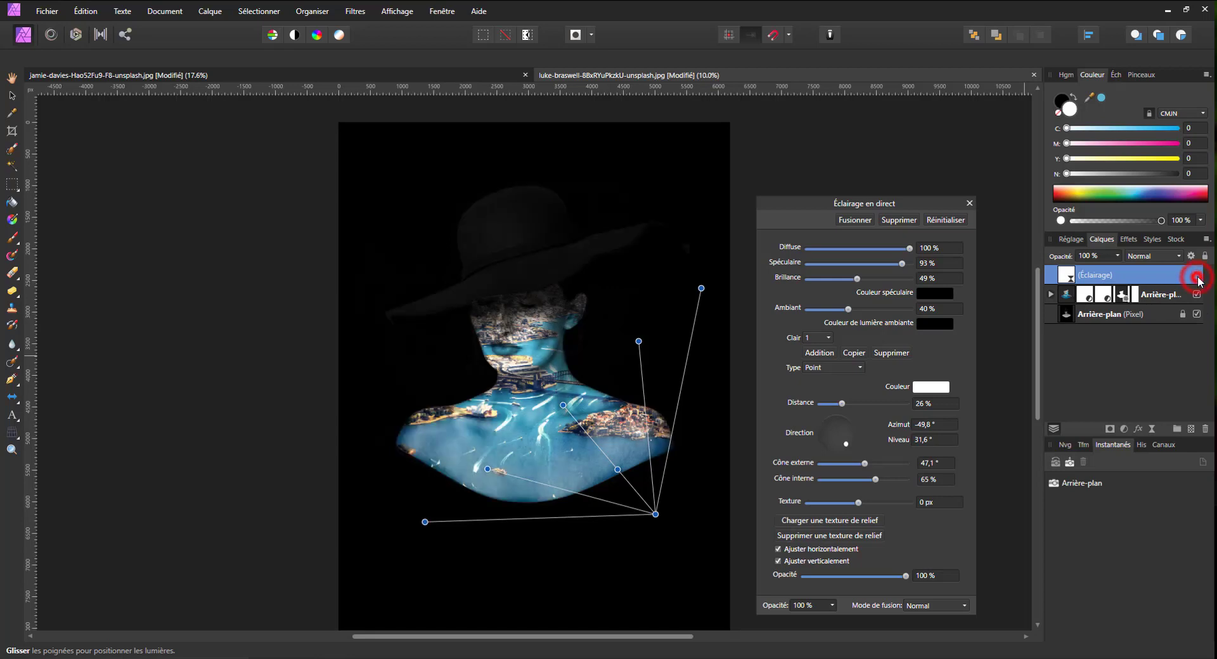
pyautogui.click(1197, 276)
pyautogui.click(1197, 276)
pyautogui.click(1197, 276)
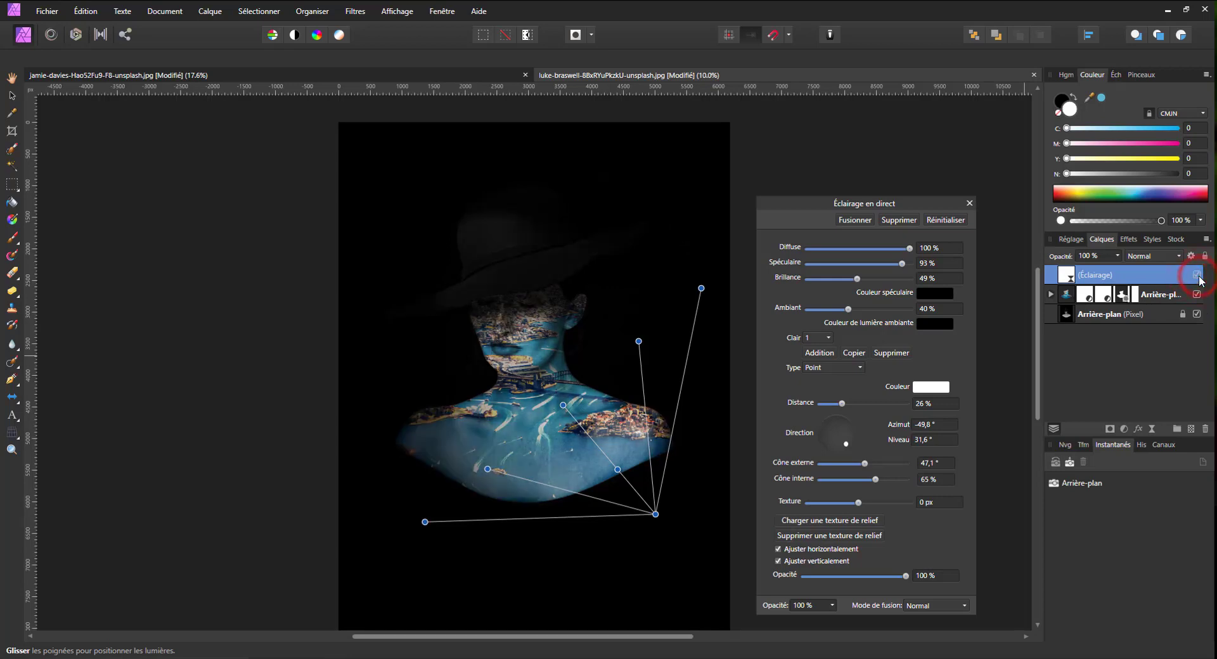
pyautogui.click(1197, 276)
pyautogui.click(1197, 277)
pyautogui.click(1197, 277)
pyautogui.click(1197, 277)
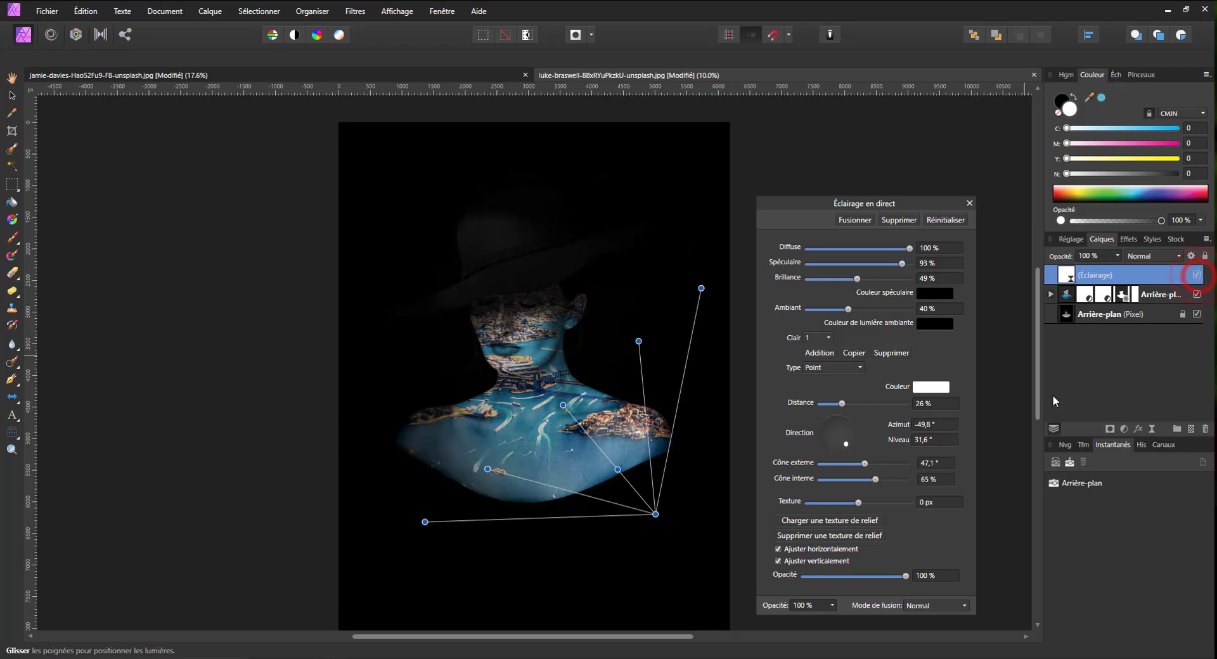
pyautogui.click(974, 202)
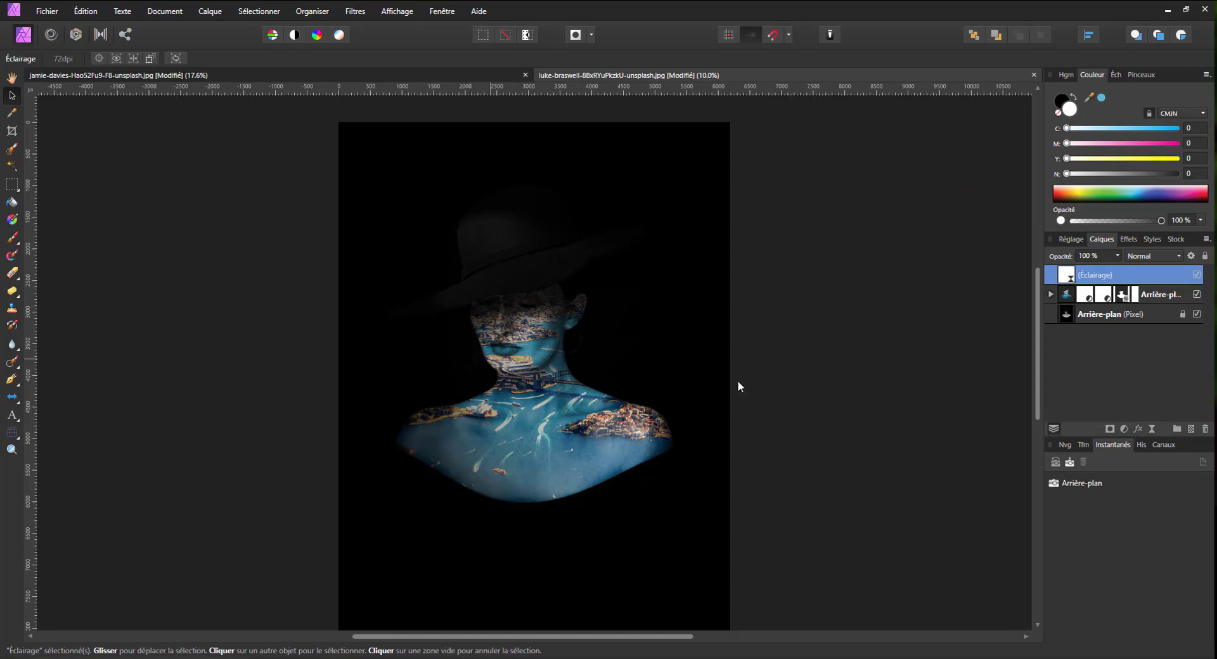
# - Try an Ajouter du bruit live filter on the Éclairage layer at 33 % intensity
pyautogui.click(1152, 429)
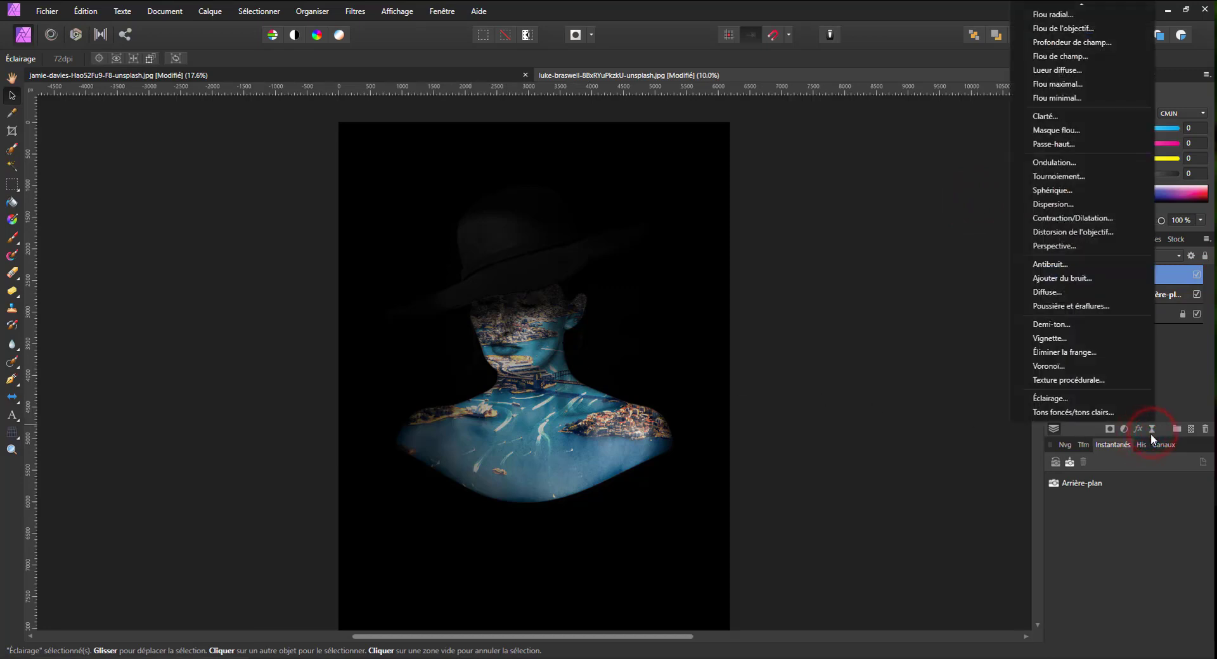
pyautogui.scroll(1, 1112, 241)
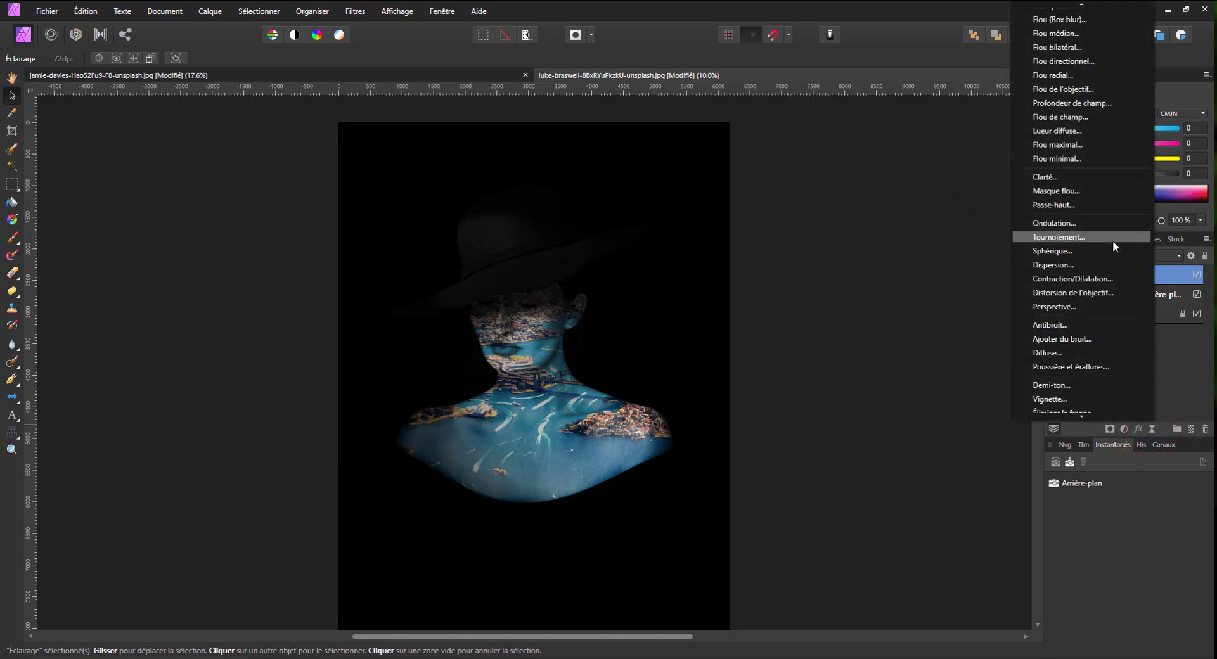
pyautogui.scroll(1, 1106, 235)
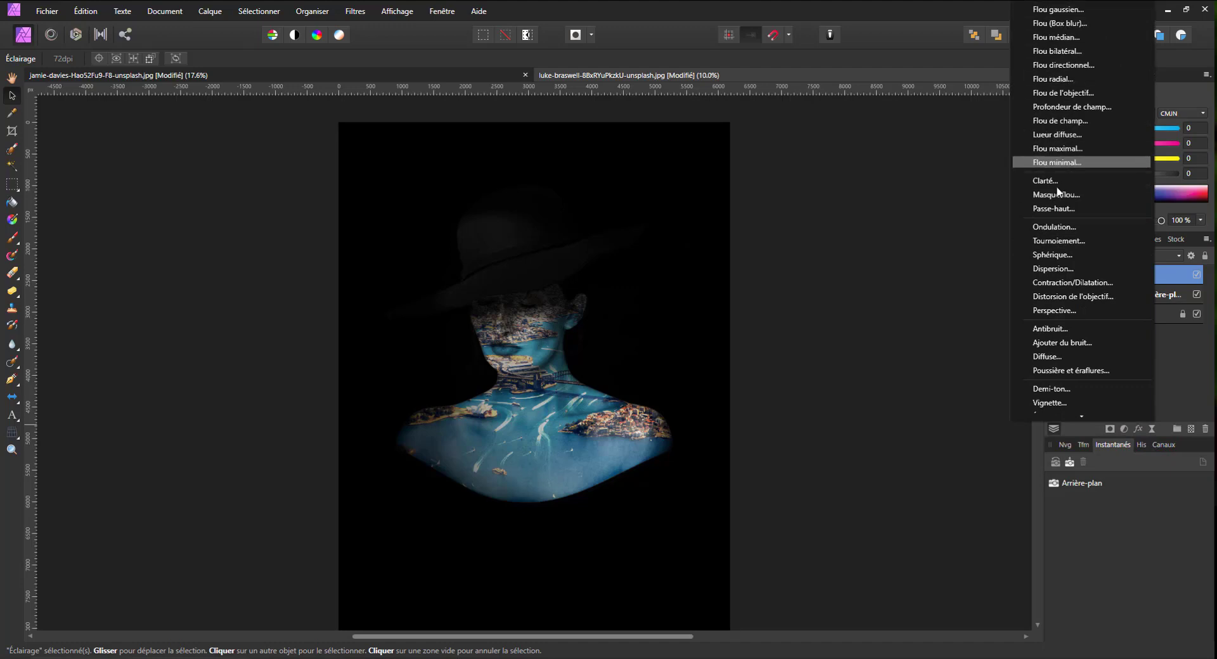
pyautogui.scroll(-2, 1057, 190)
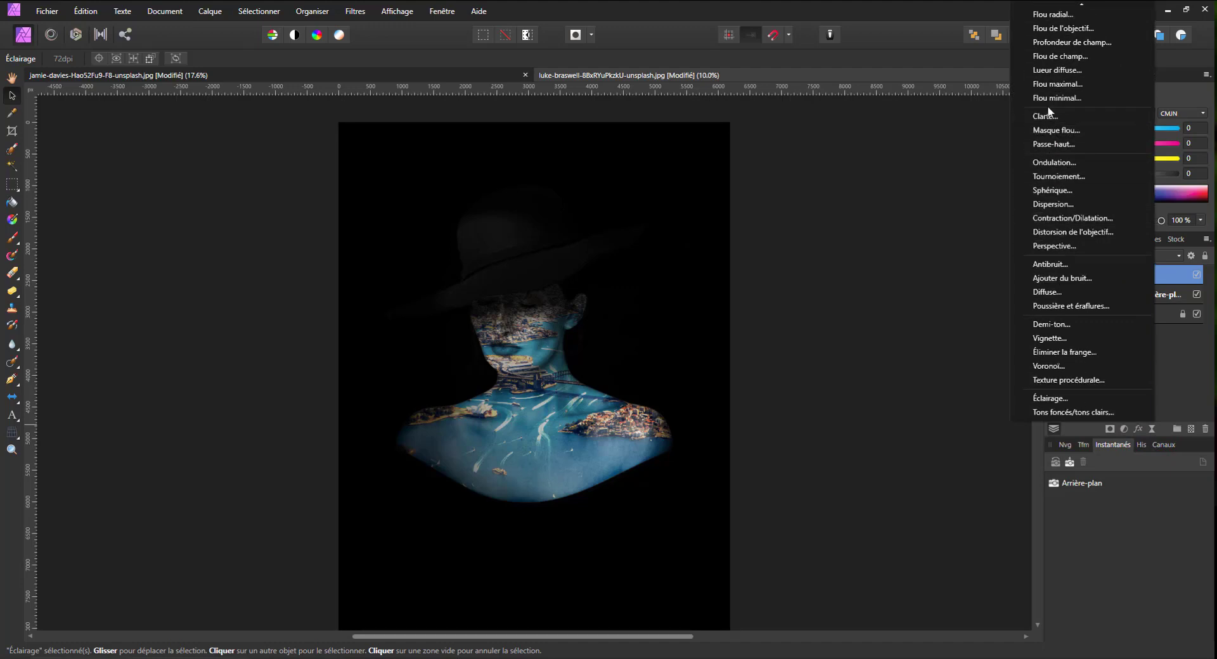
pyautogui.click(1047, 278)
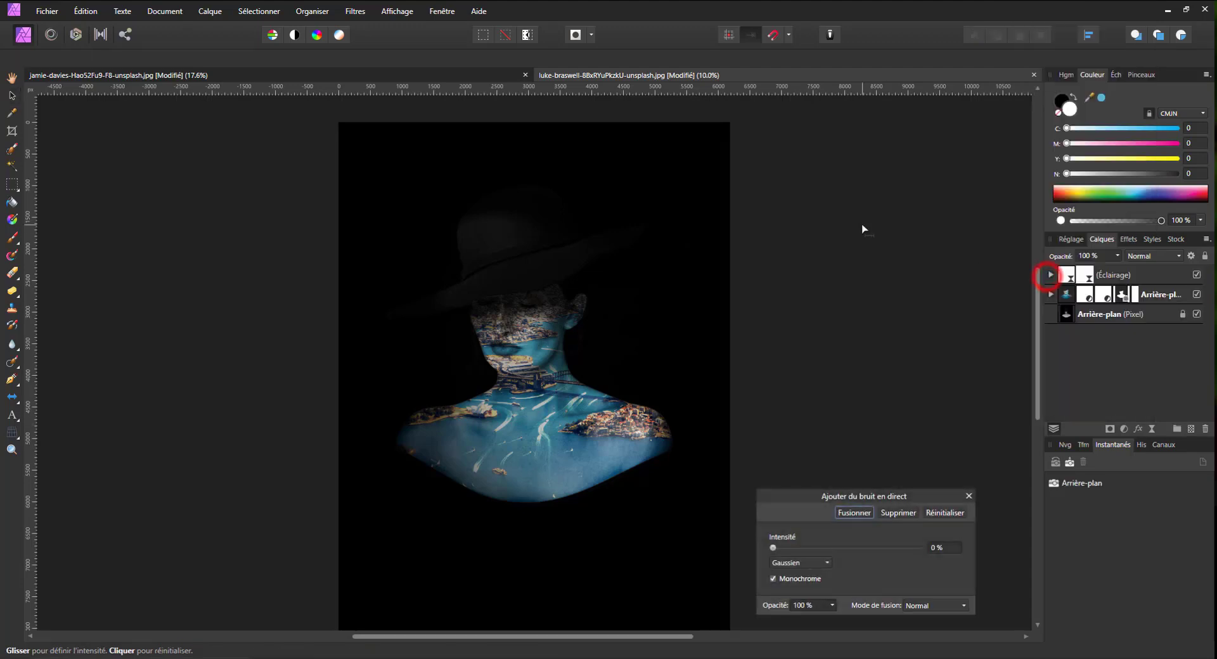
pyautogui.moveTo(773, 547); pyautogui.dragTo(822, 548)
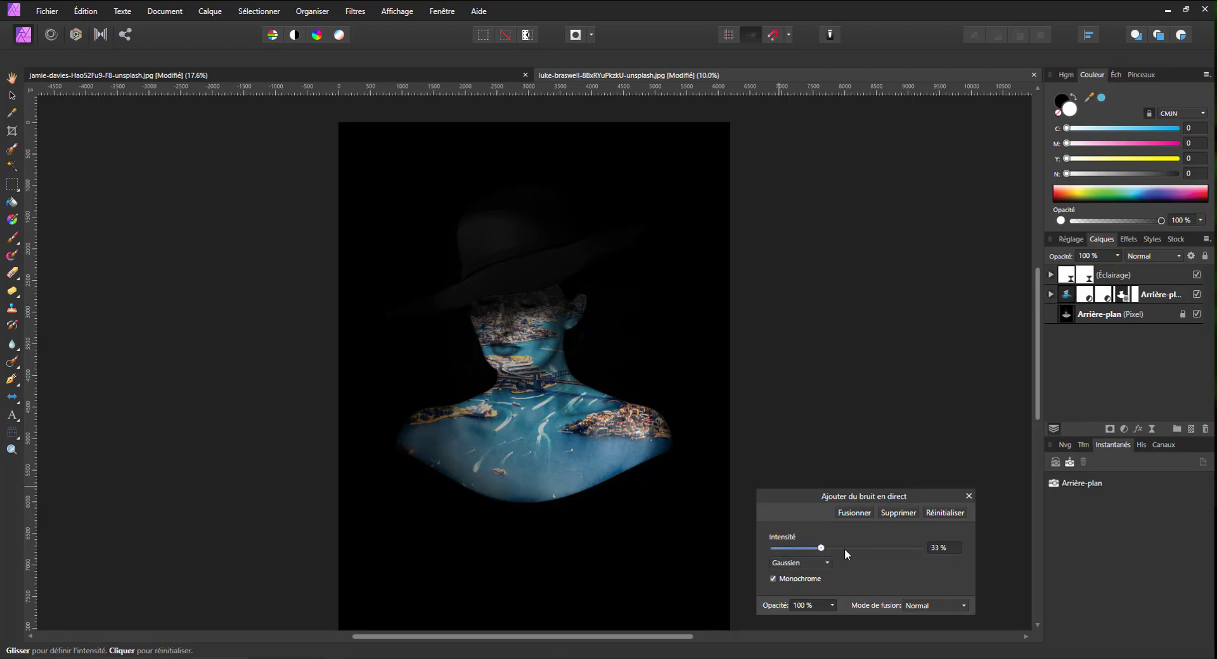
# - Move the noise filter out of the Éclairage layer to the top of the stack and set its intensity to 13 %
pyautogui.click(1052, 276)
pyautogui.moveTo(1106, 295); pyautogui.dragTo(1104, 267)
pyautogui.moveTo(847, 549); pyautogui.dragTo(790, 546)
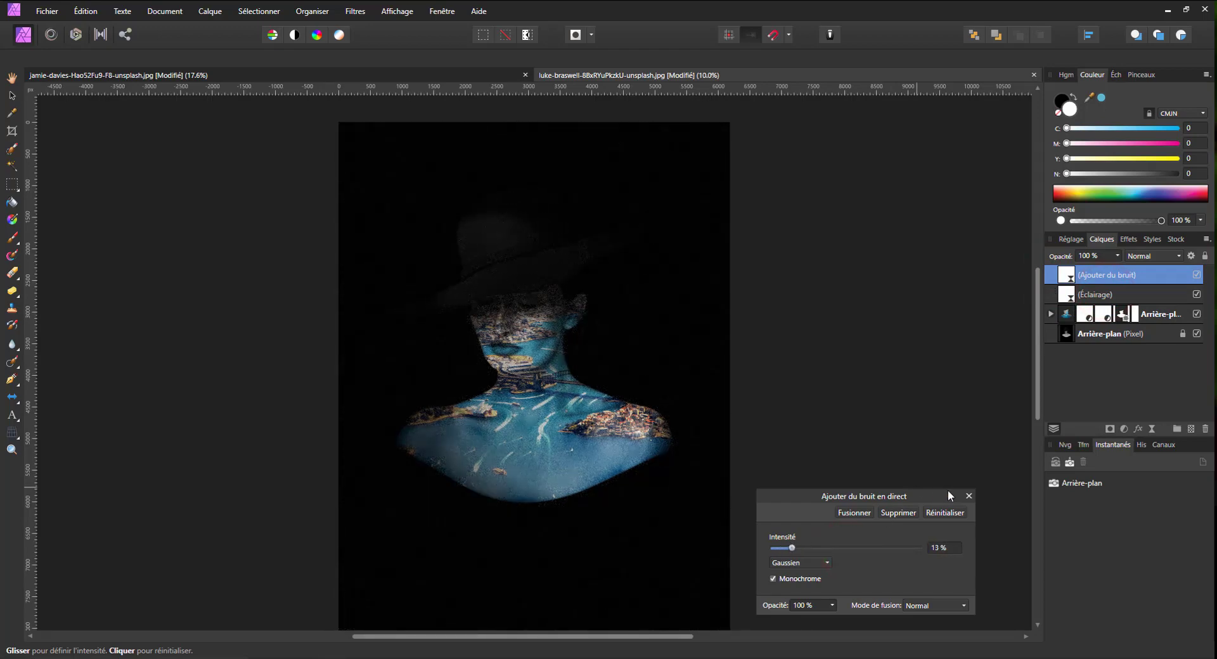
# - Close the noise settings and delete the Ajouter du bruit layer
pyautogui.click(969, 495)
pyautogui.click(1206, 429)
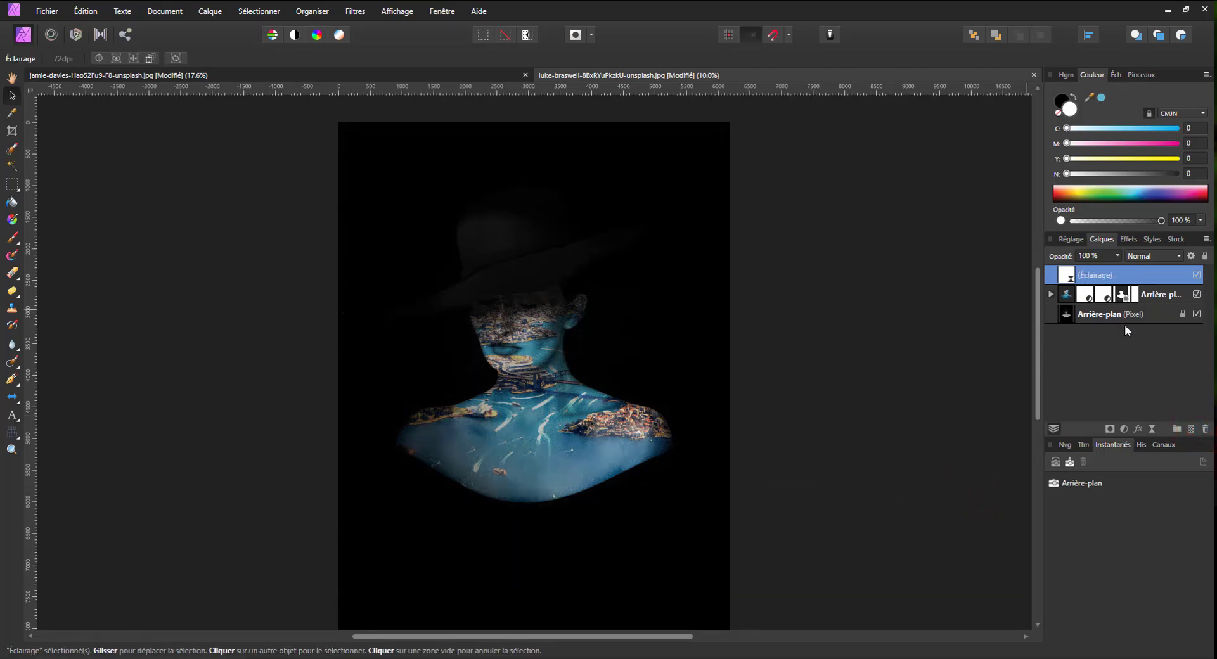
pyautogui.click(1193, 433)
pyautogui.hotkey('ctrl', 'z')
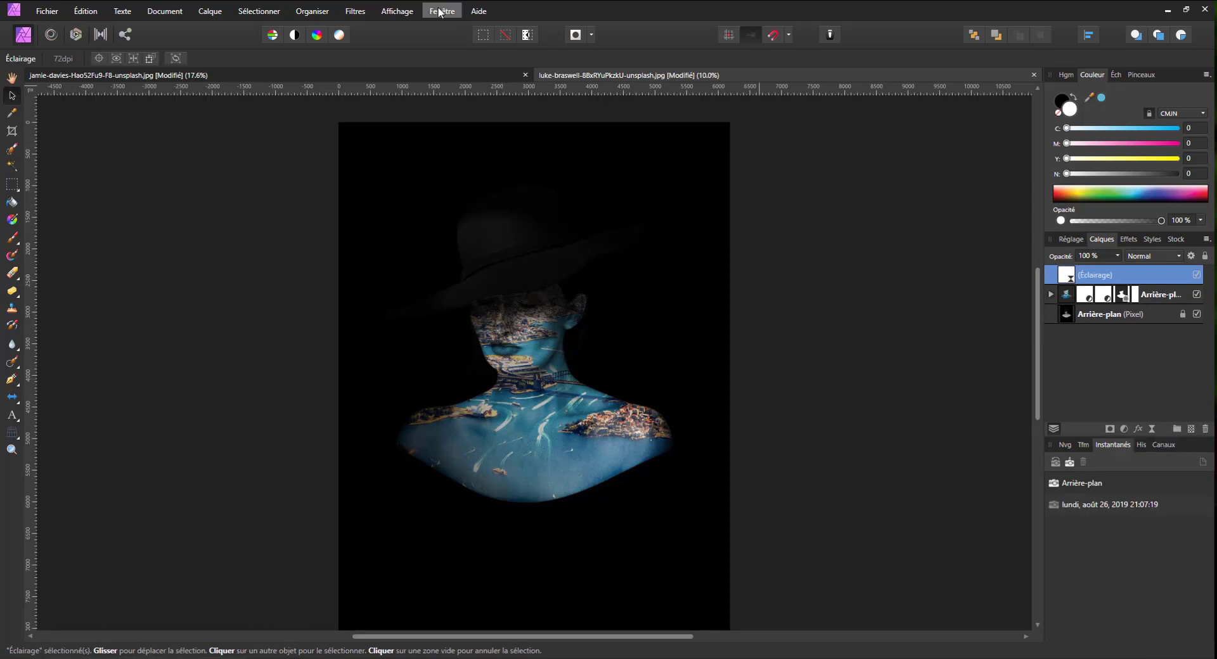
# - Merge the visible layers into a new pixel layer above Éclairage and check it by toggling its visibility
pyautogui.click(203, 10)
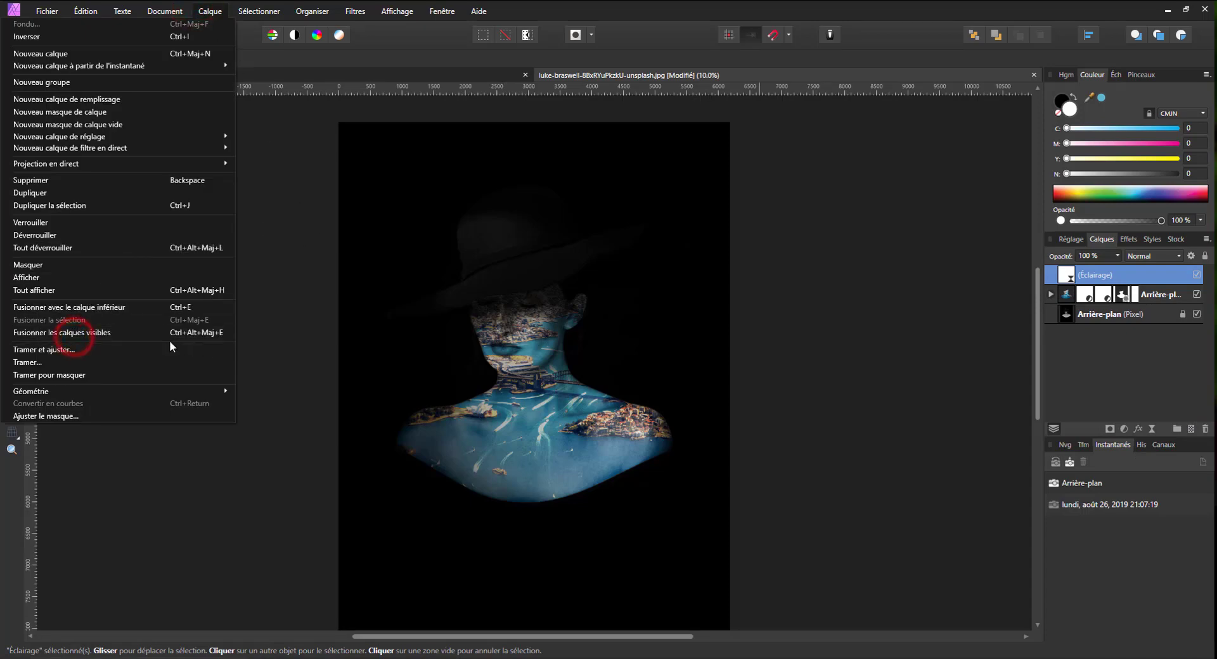
pyautogui.click(195, 333)
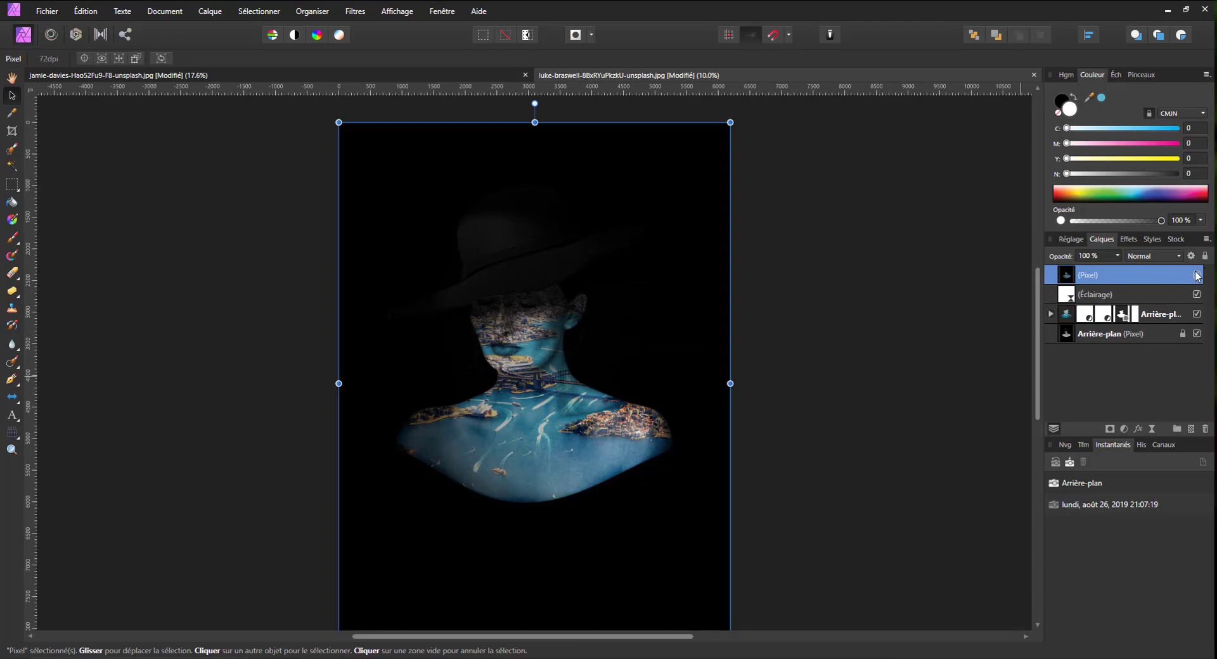
pyautogui.click(1196, 275)
# - Start the Masque flou filter on the merged pixel layer with a 7,6 px radius and a factor of 0,835
pyautogui.click(355, 10)
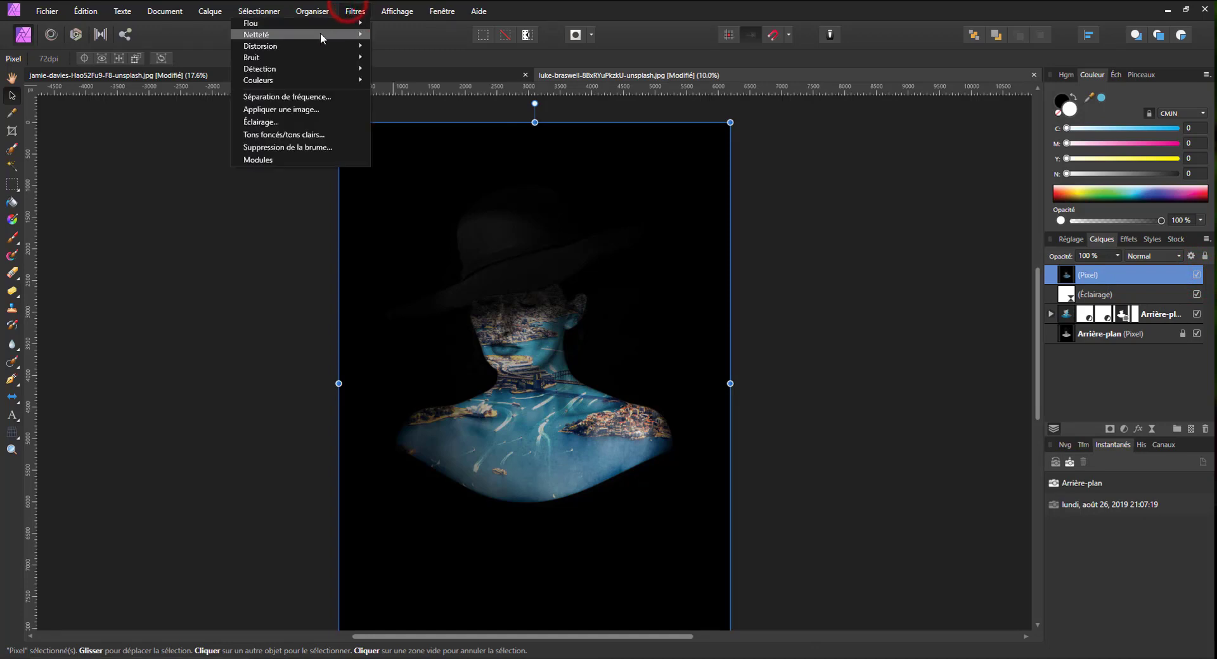
pyautogui.moveTo(268, 35)
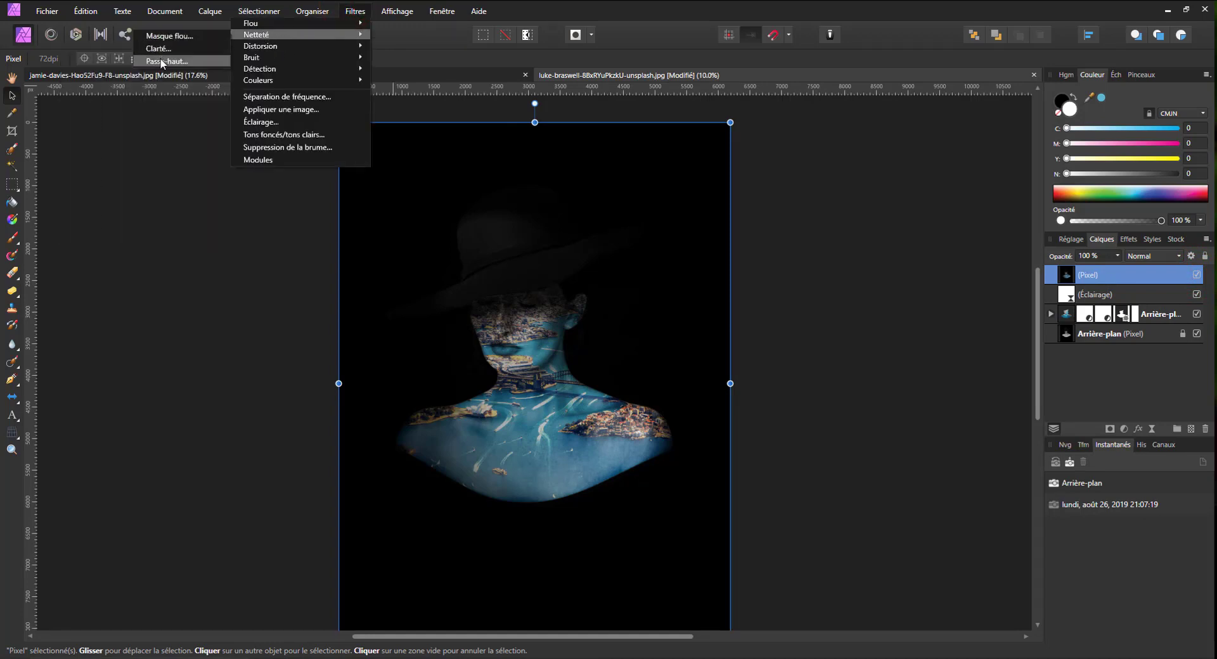
pyautogui.click(170, 37)
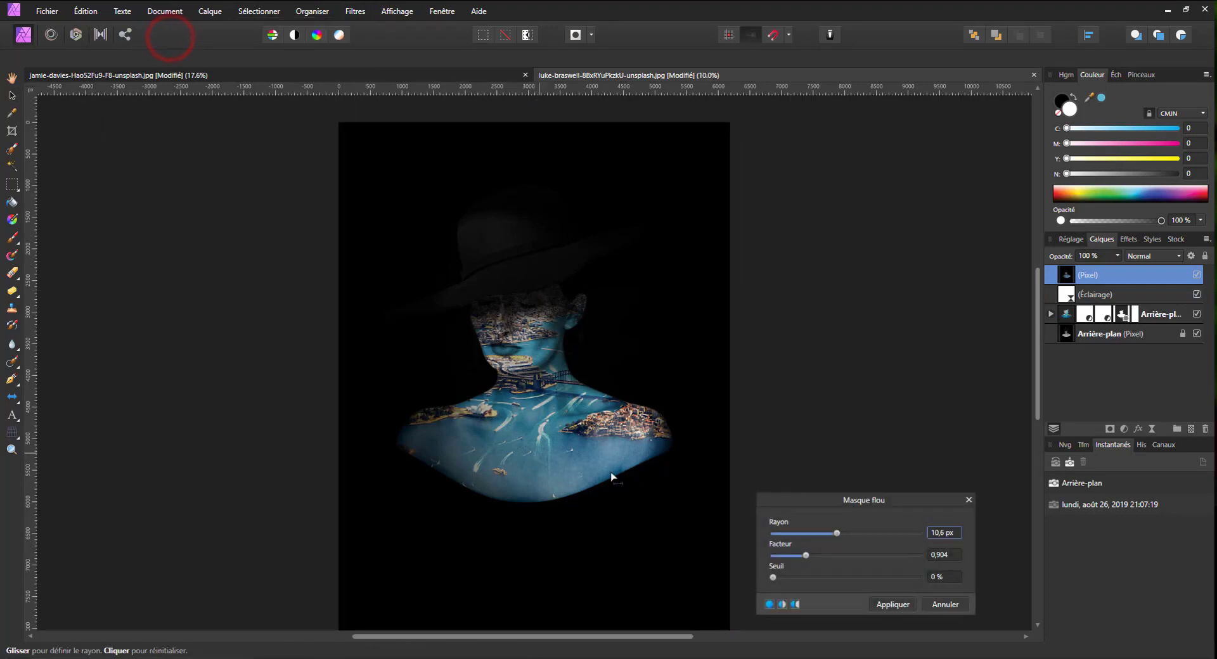
pyautogui.moveTo(838, 534); pyautogui.dragTo(712, 571)
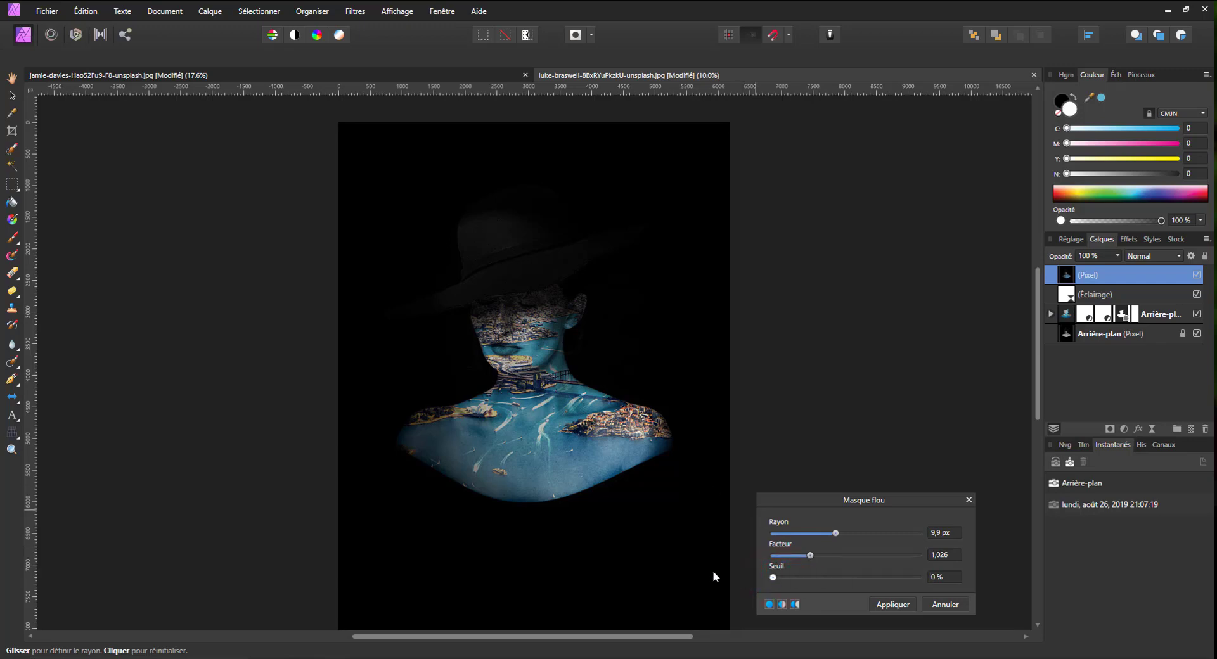
pyautogui.moveTo(811, 555); pyautogui.dragTo(828, 534)
# - Compare the portrait before and after sharpening in the split and side-by-side previews, and apply the unsharp mask
pyautogui.click(769, 605)
pyautogui.click(783, 604)
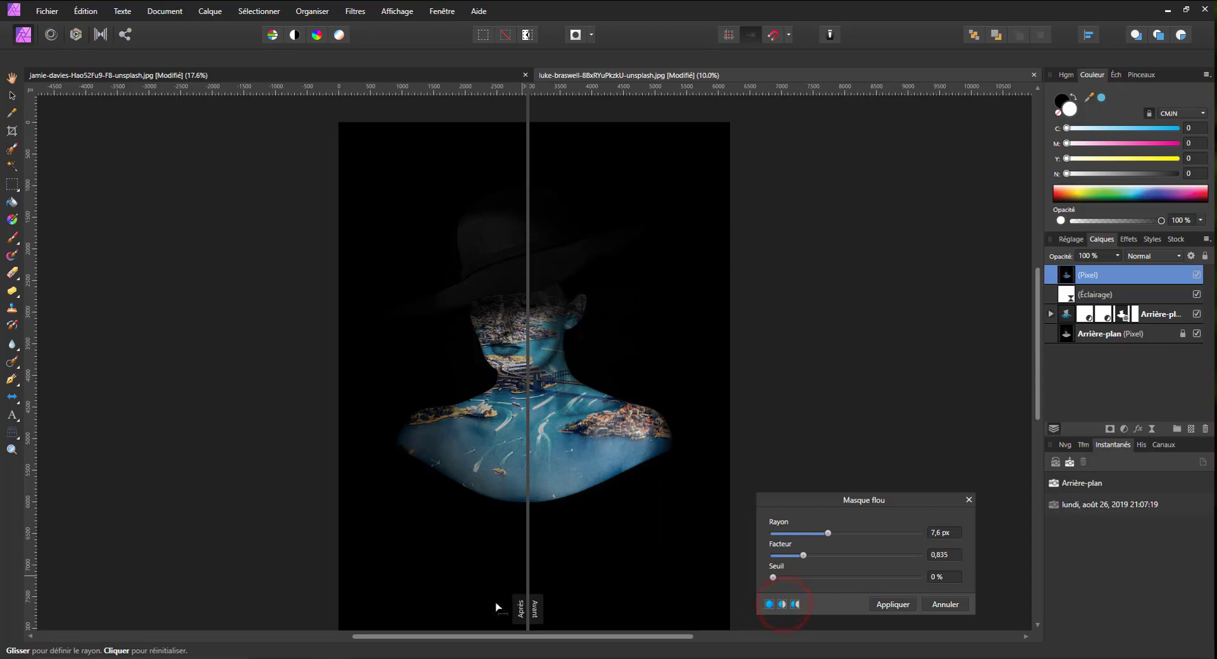
pyautogui.moveTo(527, 610); pyautogui.dragTo(600, 587)
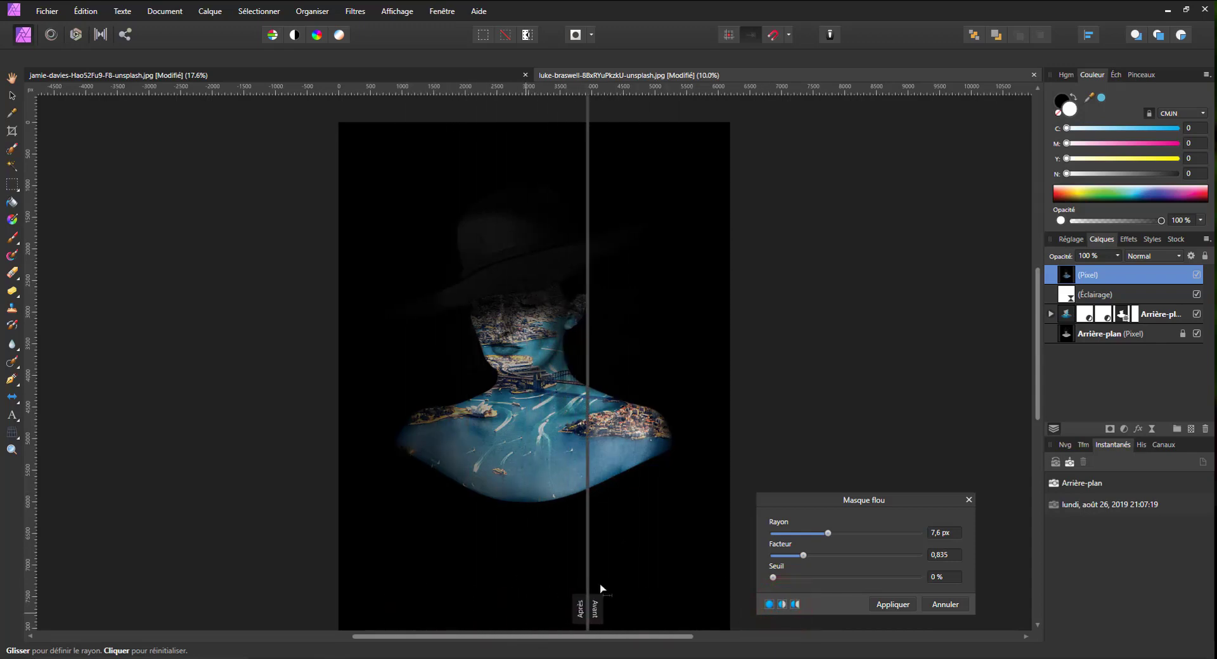
pyautogui.click(795, 604)
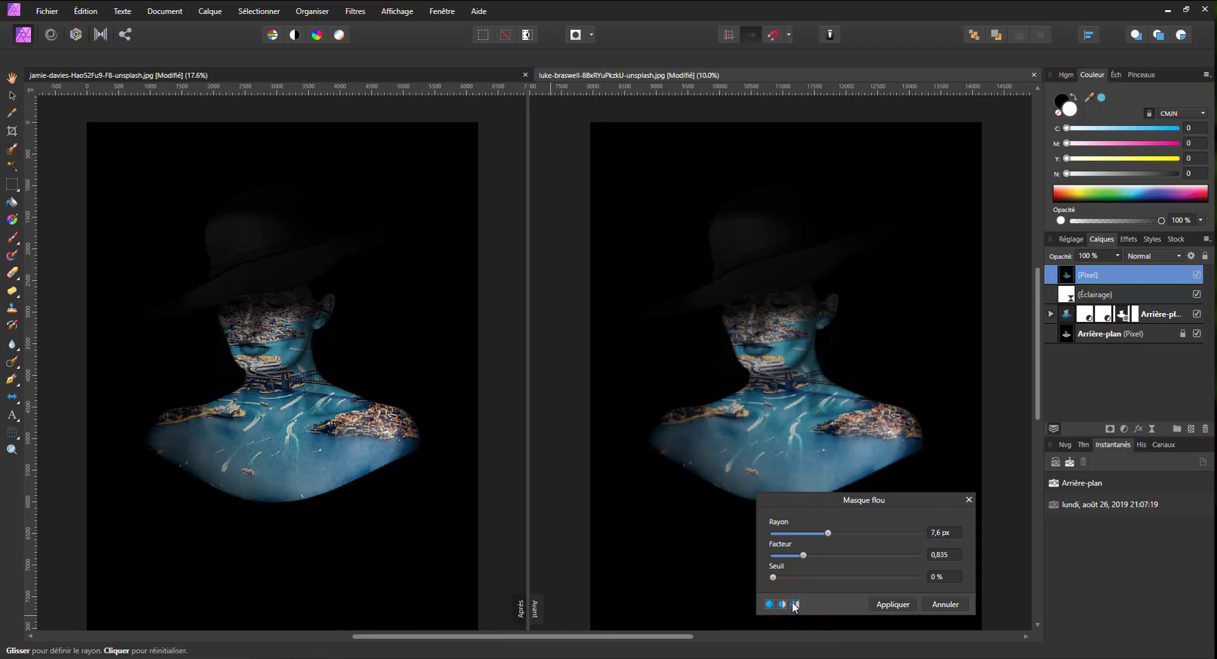
pyautogui.click(783, 605)
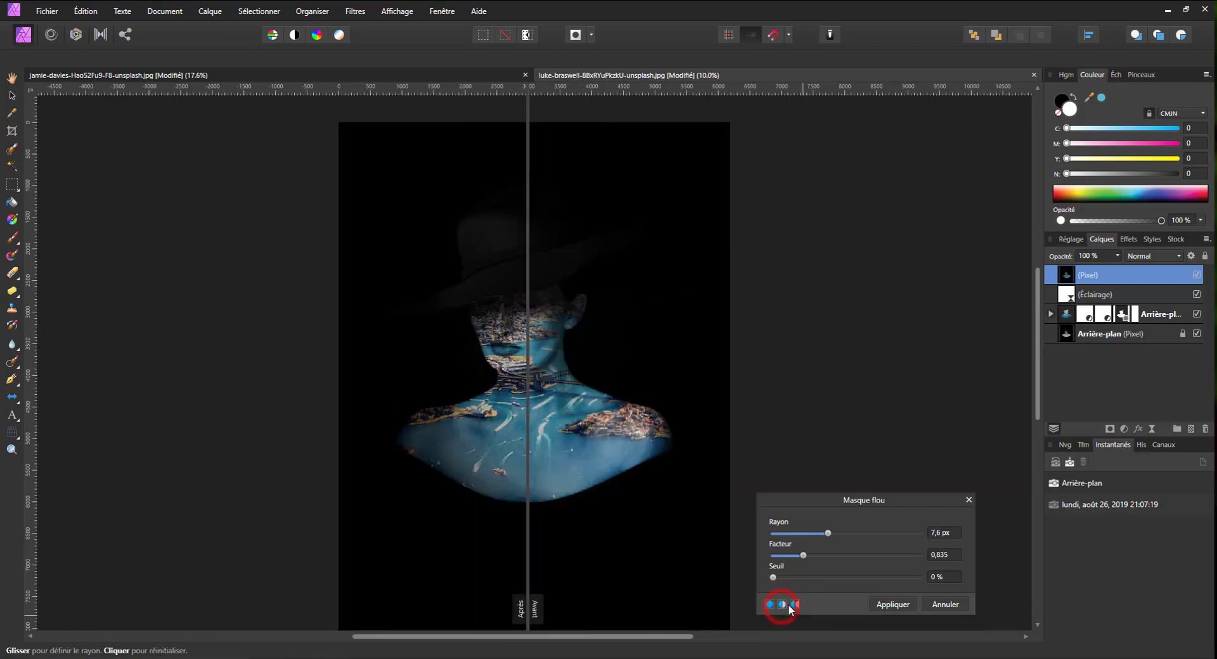
pyautogui.click(892, 605)
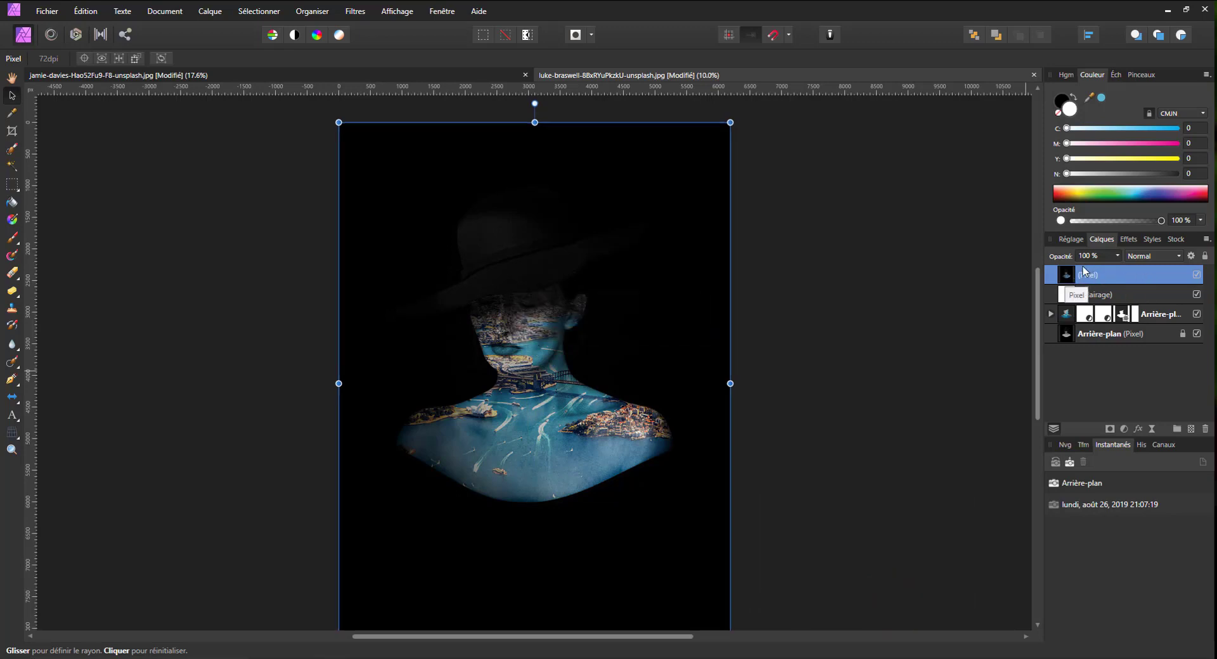
pyautogui.click(353, 11)
pyautogui.click(353, 11)
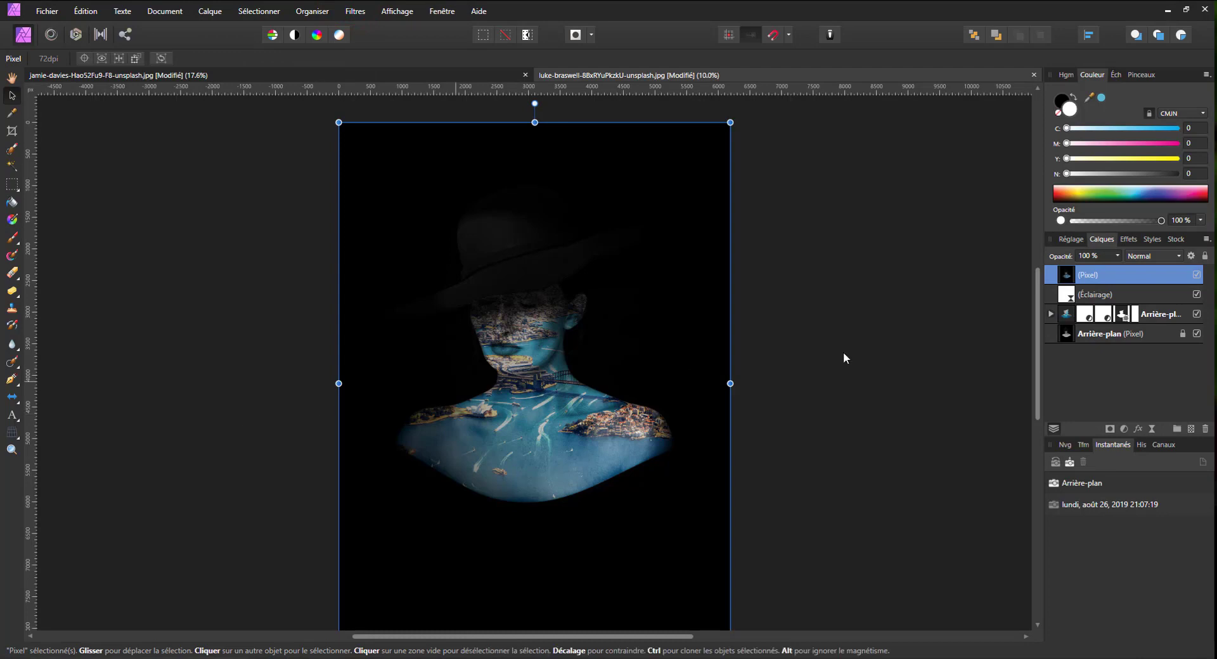
pyautogui.click(1152, 430)
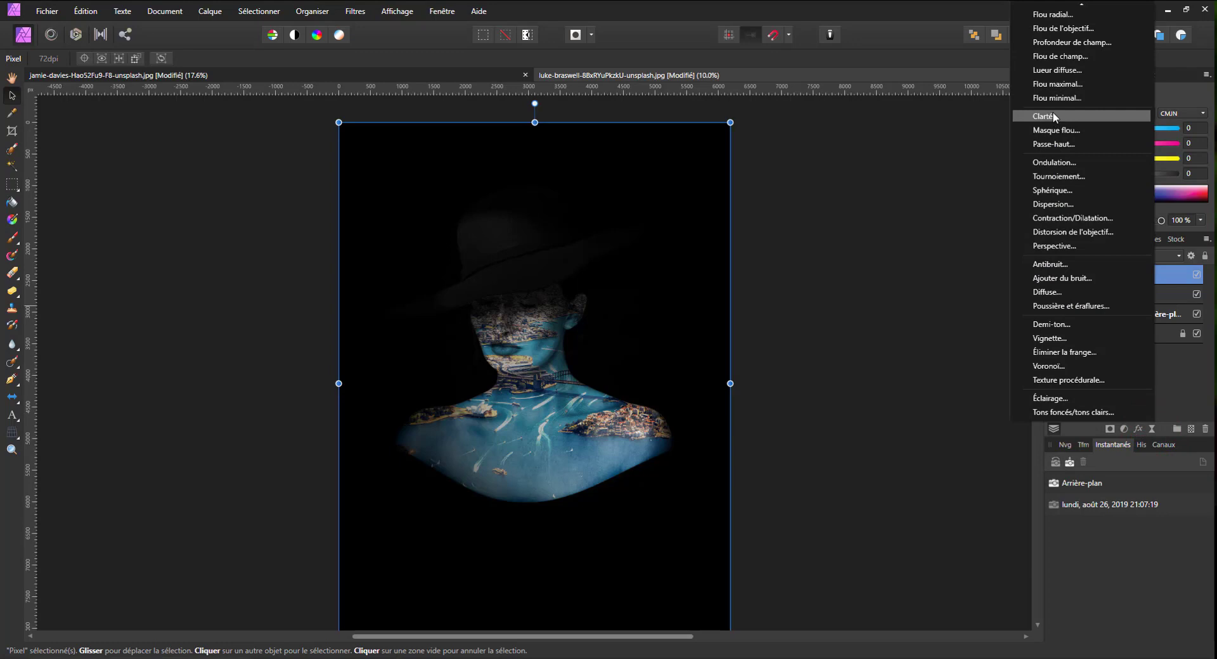
pyautogui.click(784, 328)
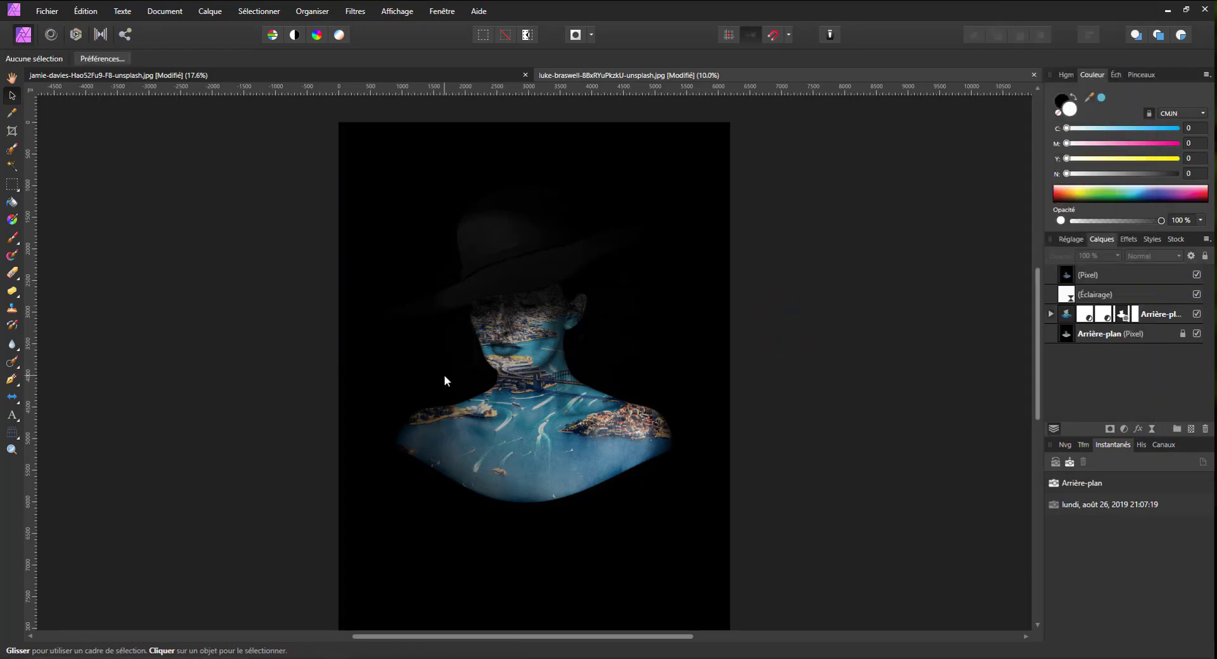
pyautogui.scroll(-1, 443, 377)
pyautogui.scroll(1, 445, 375)
pyautogui.hotkey('ctrl', '-')
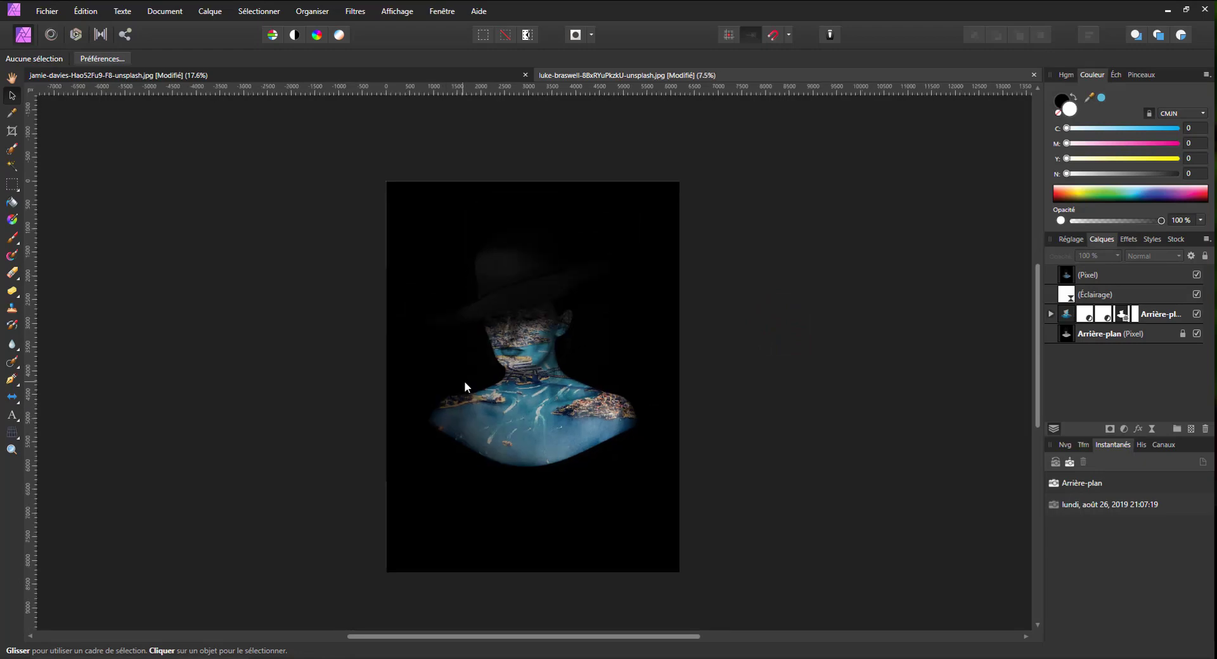
# - Start saving the layered image as a new Affinity document in the source folder of double expo AF
pyautogui.hotkey('ctrl', 's')
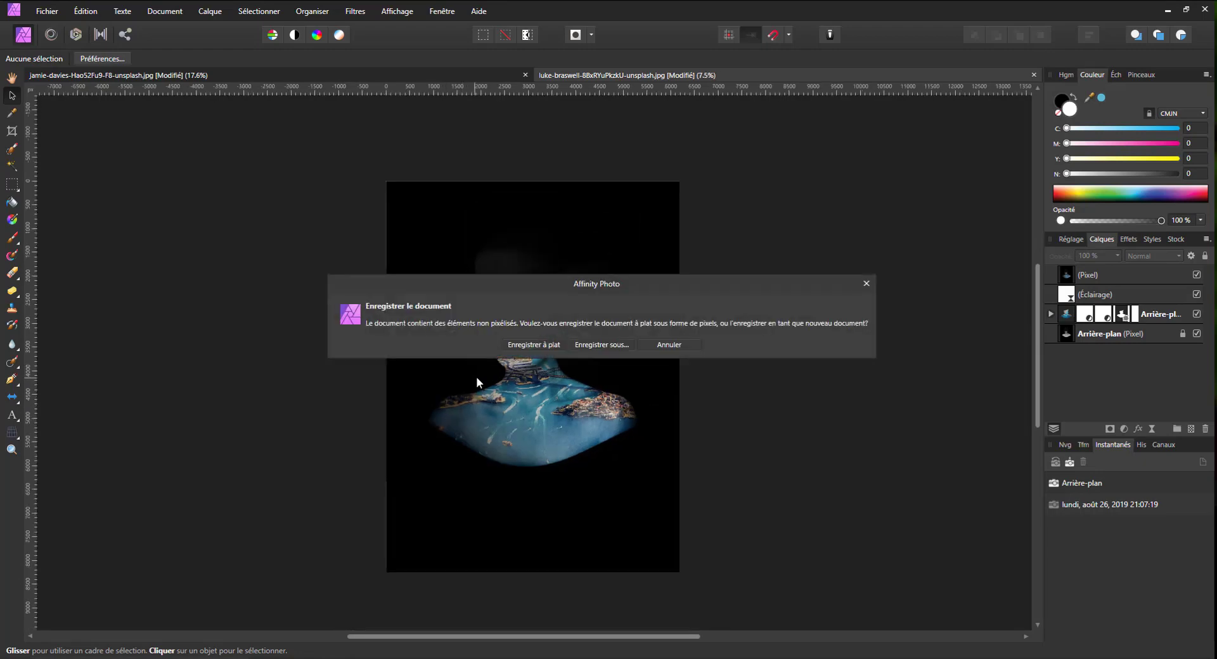
pyautogui.click(600, 345)
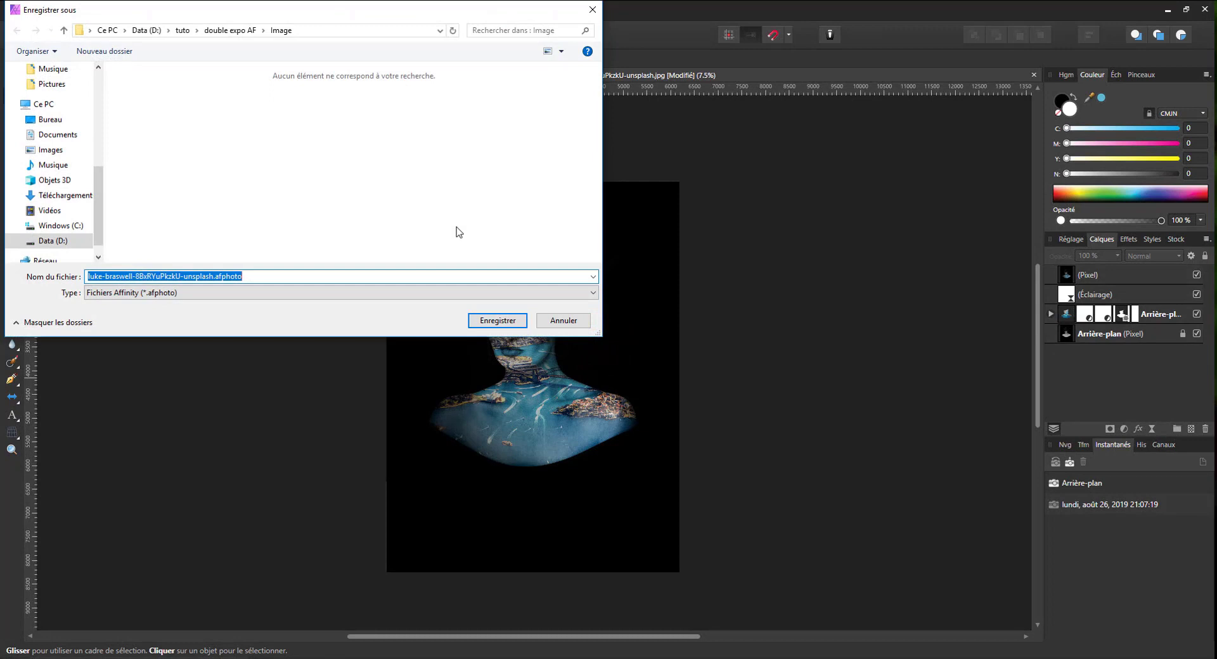
pyautogui.press('BackSpace')
pyautogui.click(230, 30)
pyautogui.click(210, 88)
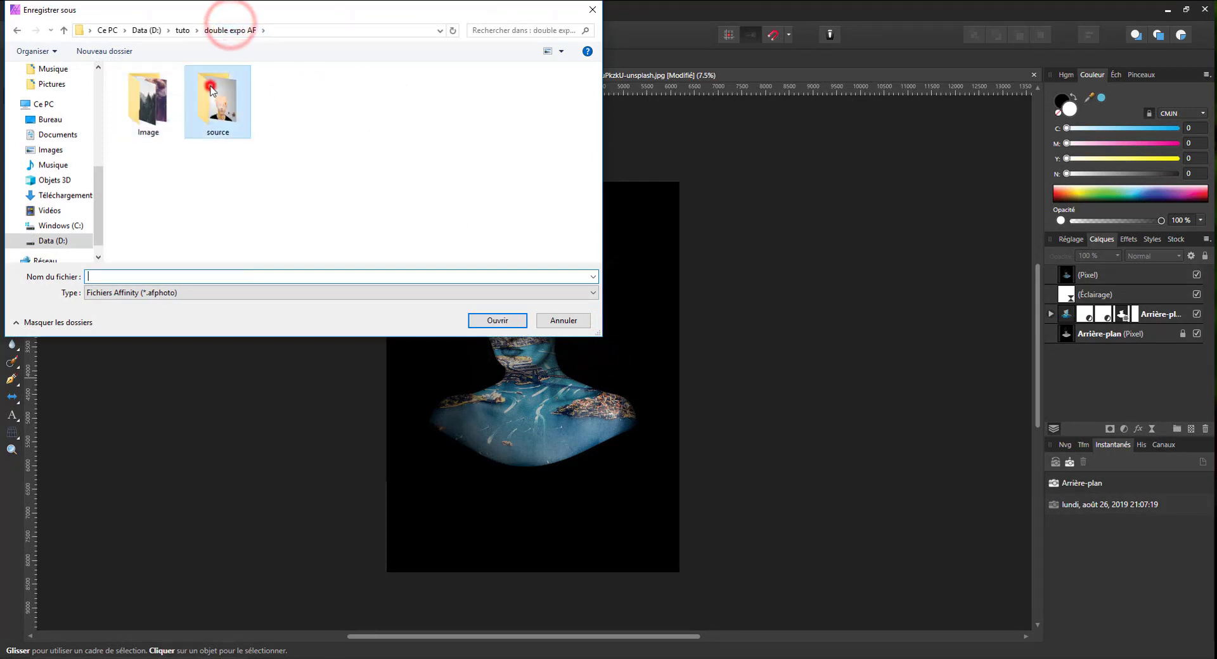
pyautogui.doubleClick(211, 88)
# - Name the document "portrait mer" and save it as an Affinity file
pyautogui.click(202, 278)
pyautogui.write('port')
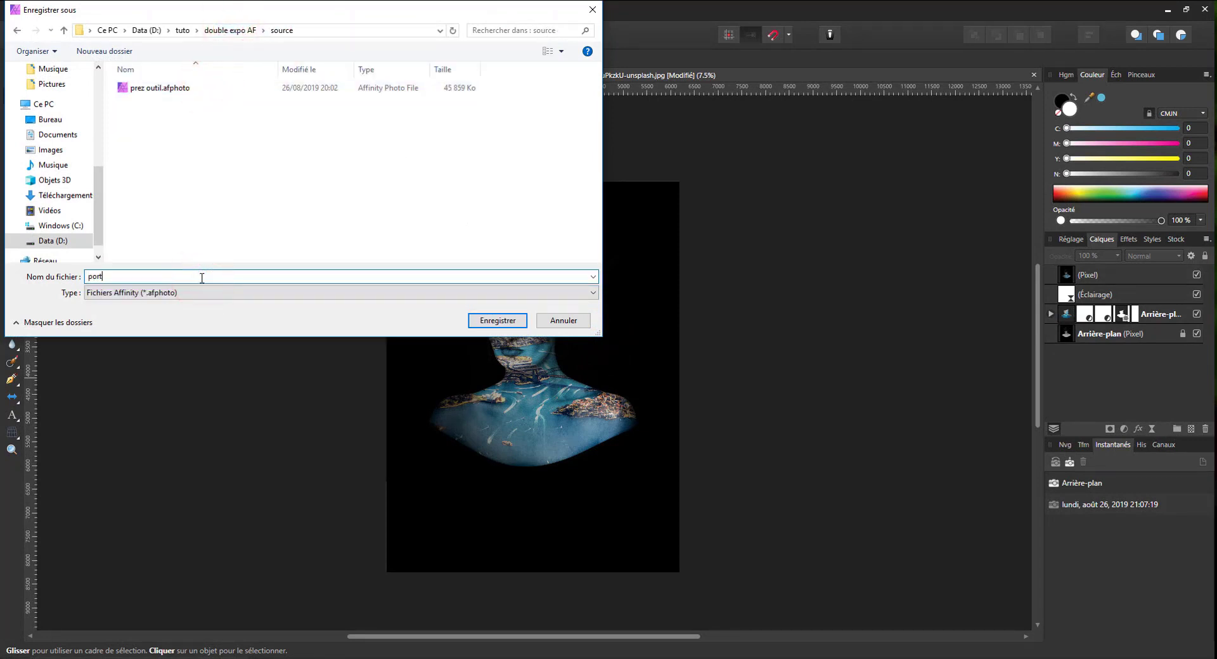
pyautogui.write('rait d')
pyautogui.press('BackSpace')
pyautogui.write('mer')
pyautogui.press('Return')
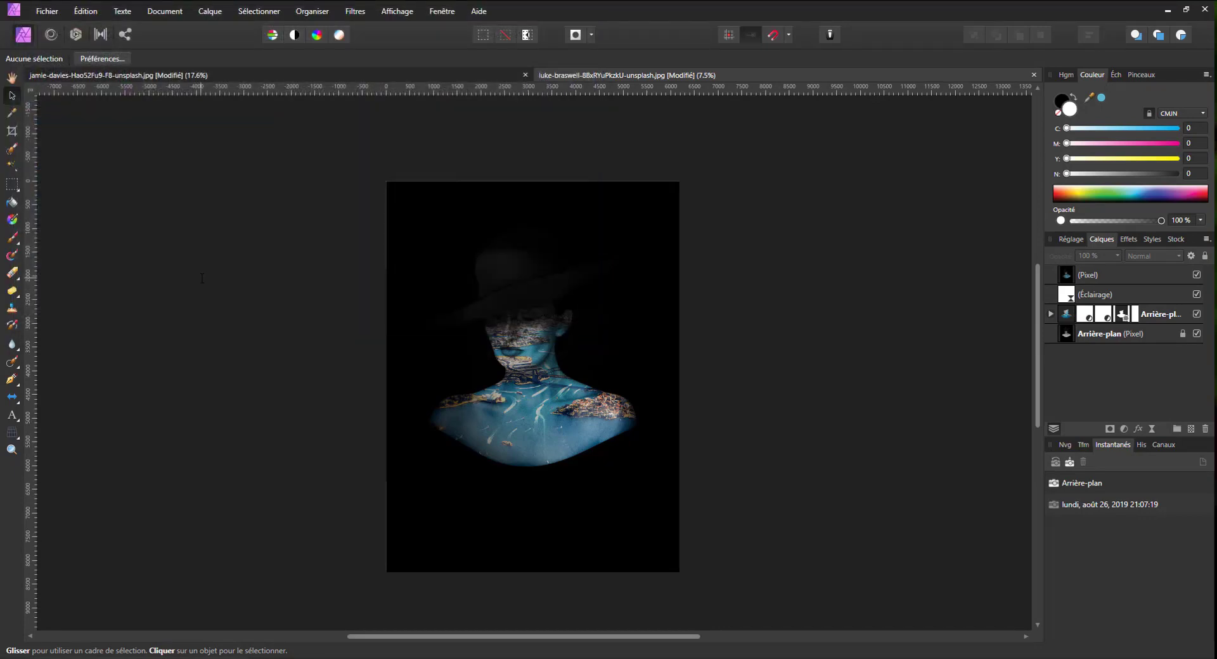